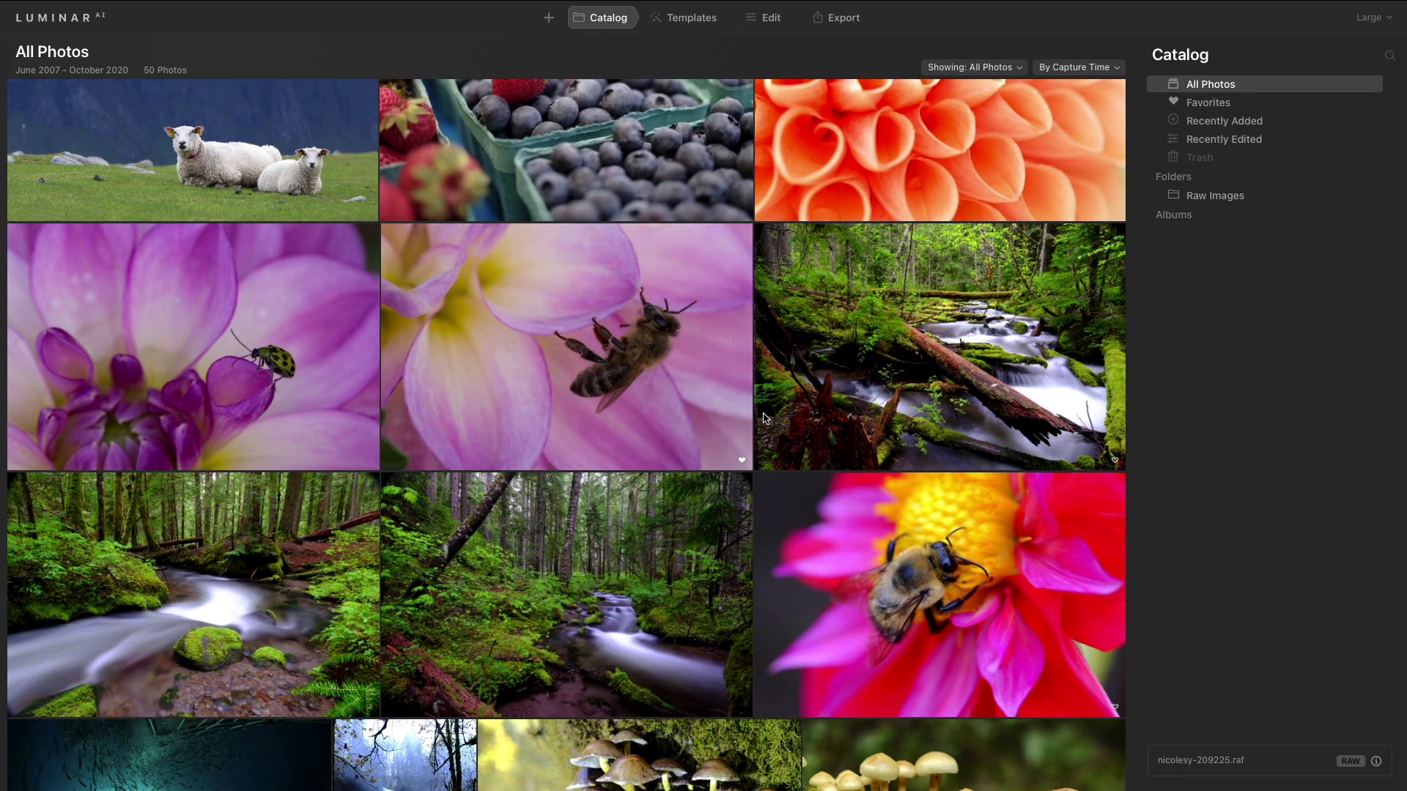
- Open the Templates view for the selected girl's portrait and browse its suggested template categories
{"action": "scroll", "coordinate": [764, 419], "scroll_direction": "down", "scroll_amount": 3}
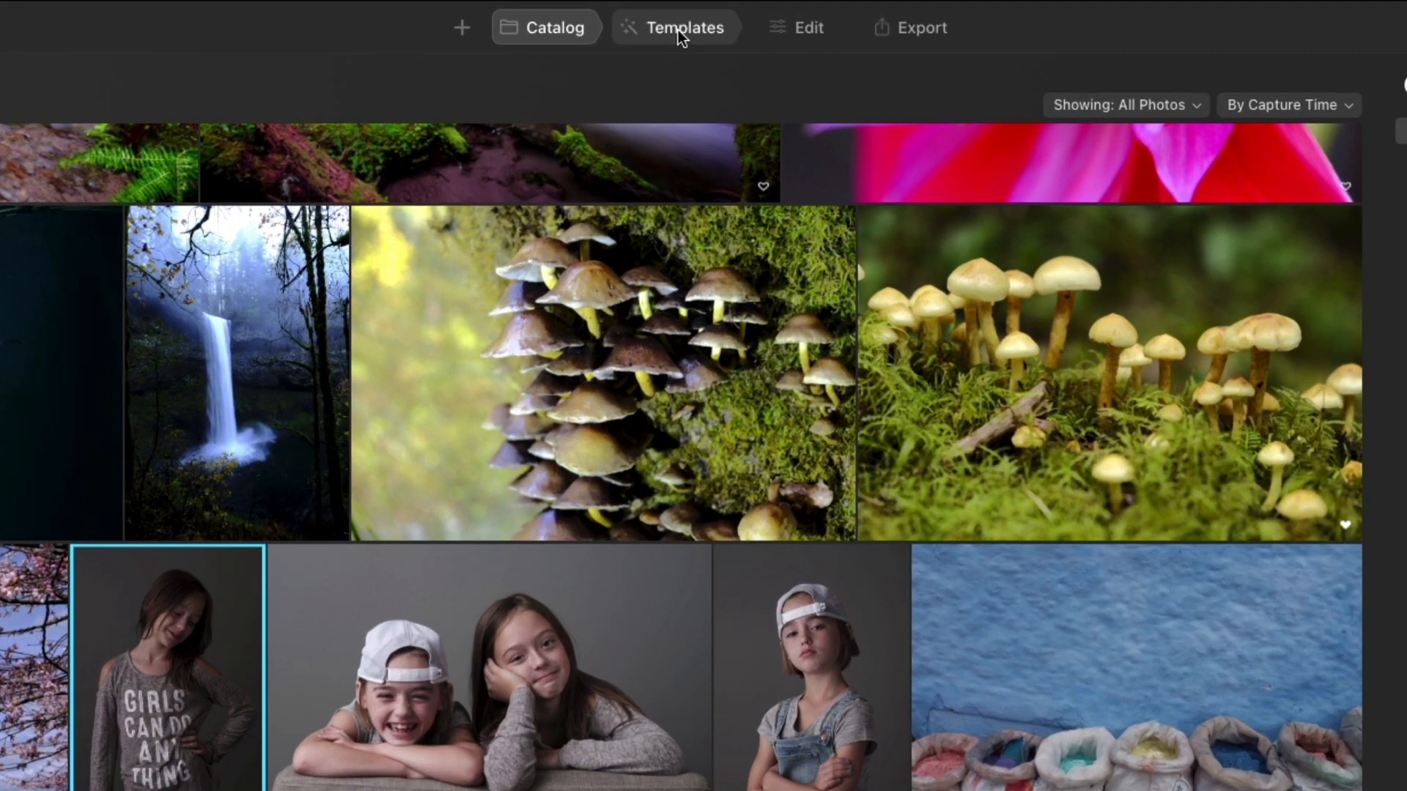
{"action": "left_click", "coordinate": [679, 29]}
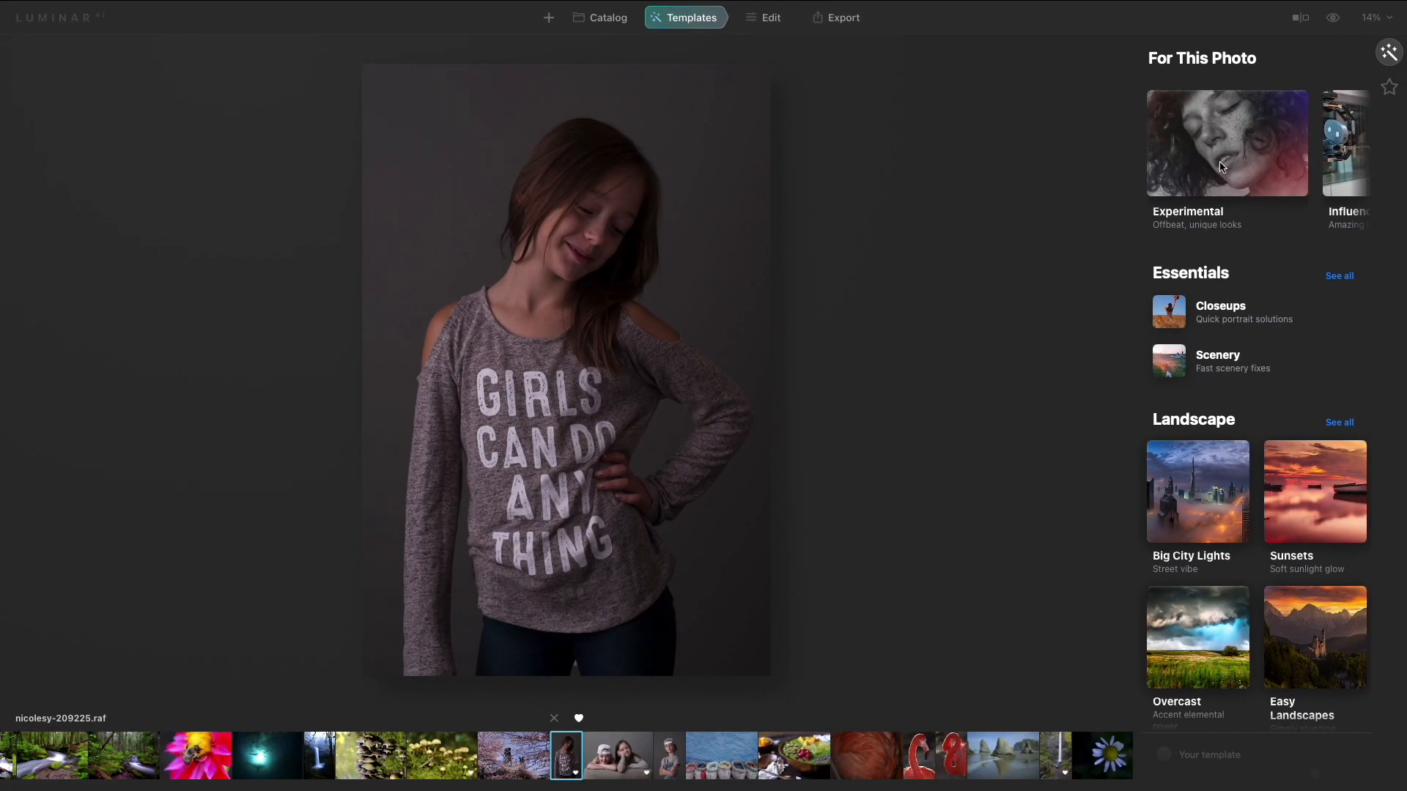
{"action": "scroll", "coordinate": [1111, 254], "scroll_direction": "right", "scroll_amount": 6}
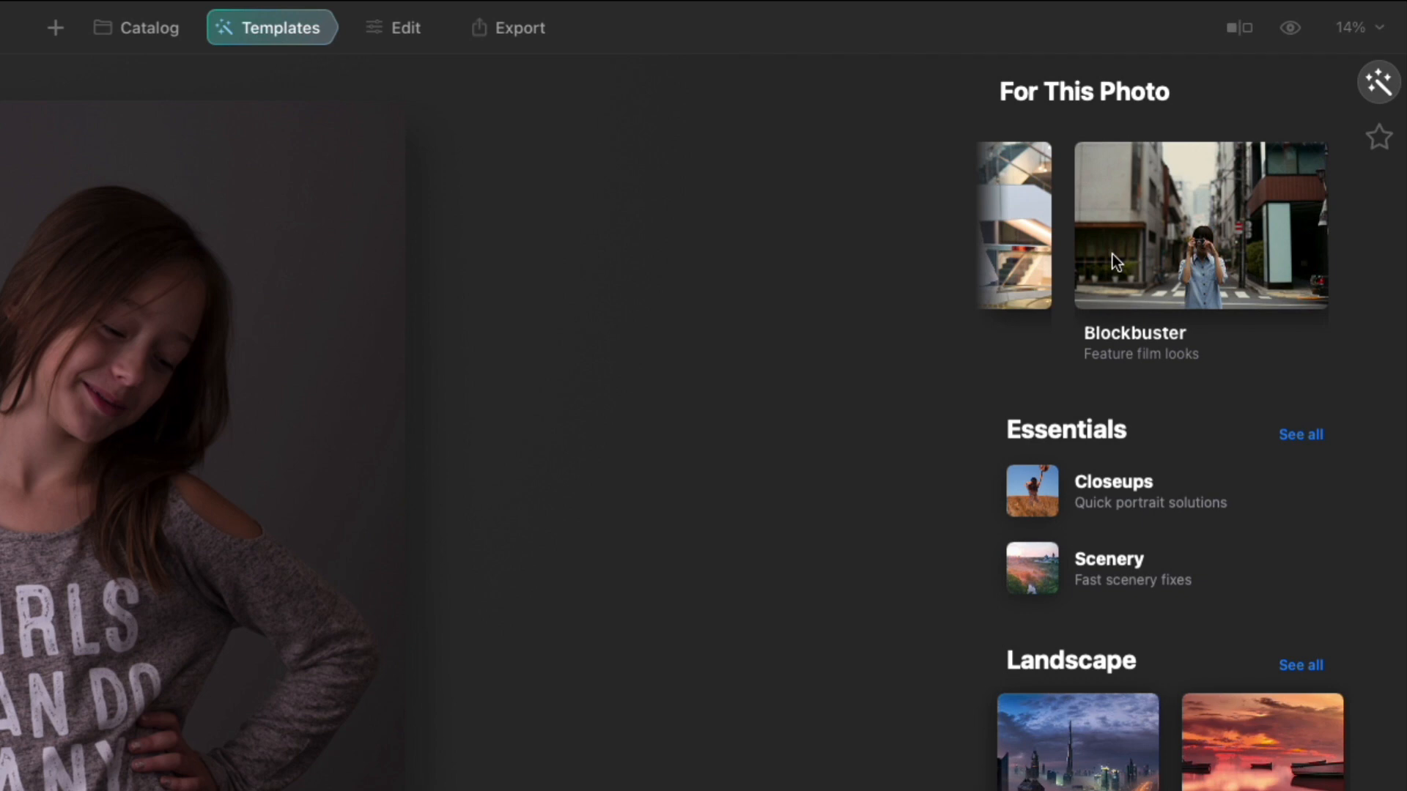
{"action": "scroll", "coordinate": [1111, 254], "scroll_direction": "down", "scroll_amount": 3}
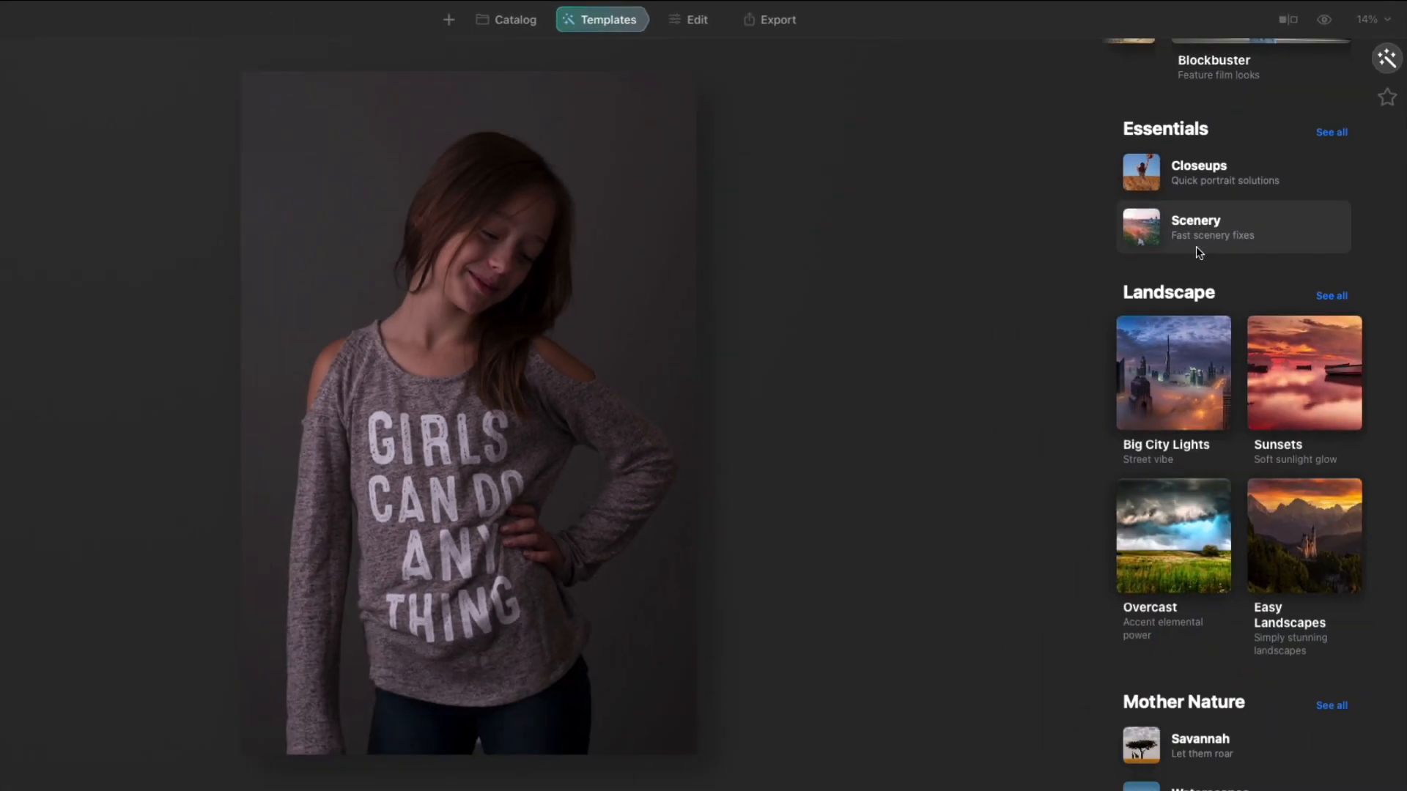
{"action": "scroll", "coordinate": [1110, 351], "scroll_direction": "down", "scroll_amount": 2}
{"action": "scroll", "coordinate": [1109, 351], "scroll_direction": "down", "scroll_amount": 3}
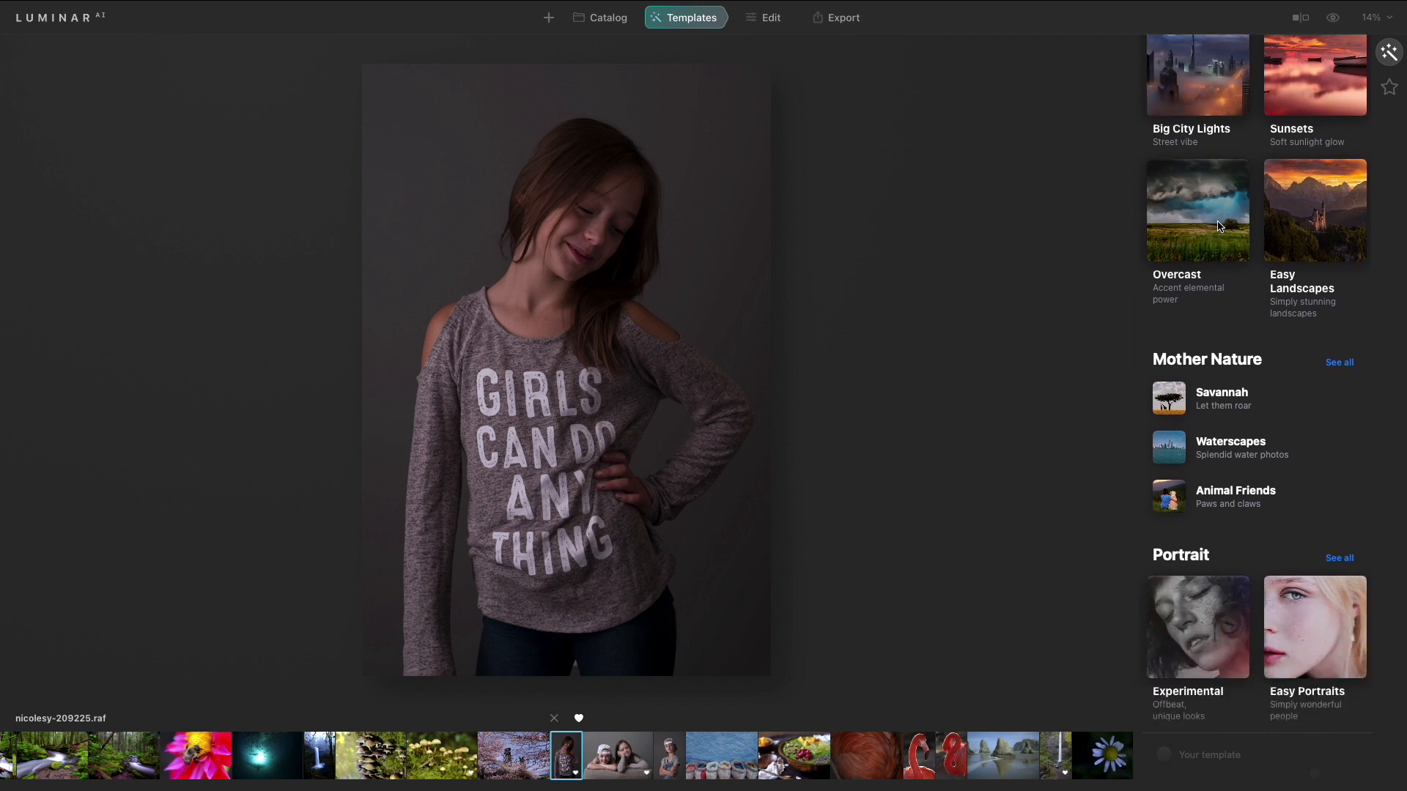
{"action": "scroll", "coordinate": [1219, 226], "scroll_direction": "up", "scroll_amount": 6}
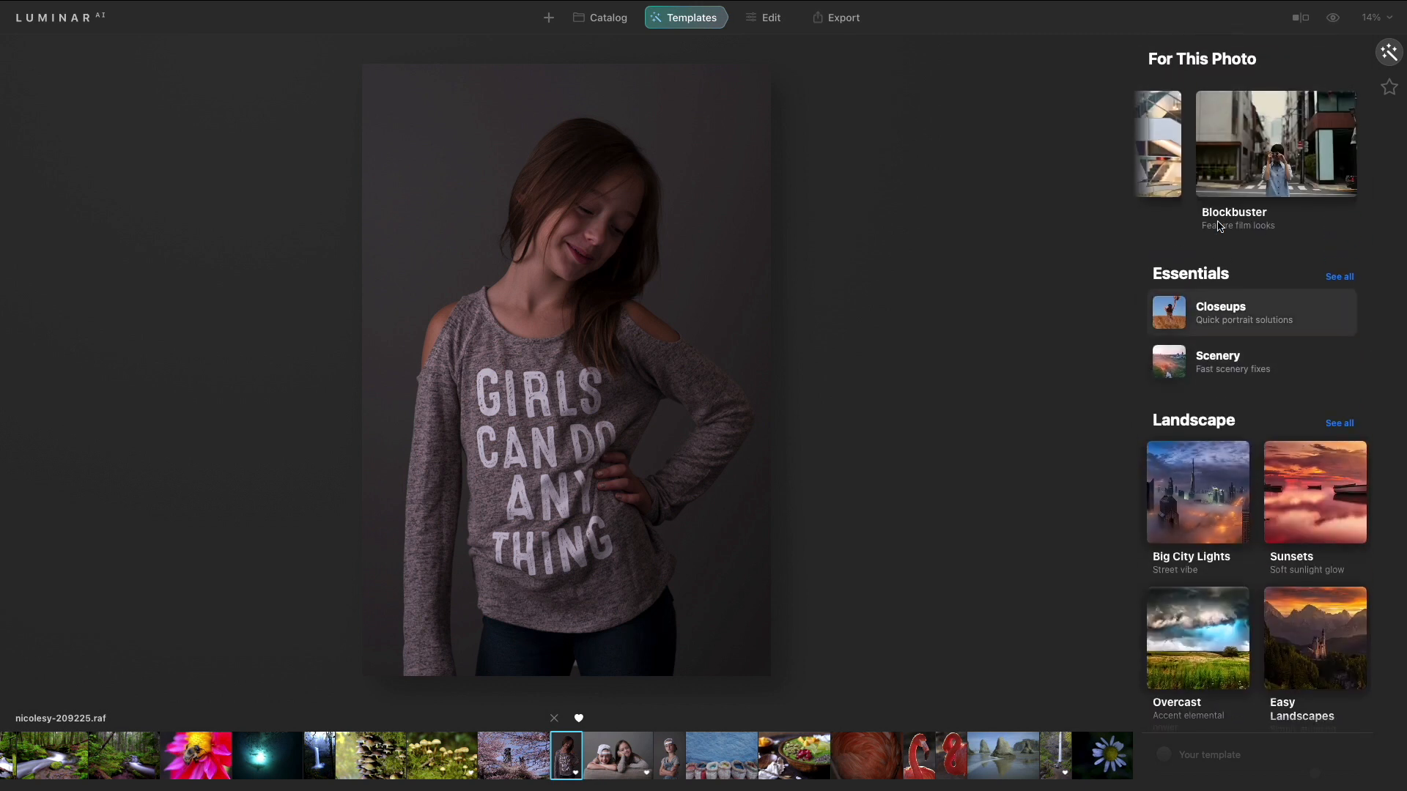
{"action": "scroll", "coordinate": [1230, 174], "scroll_direction": "left", "scroll_amount": 5}
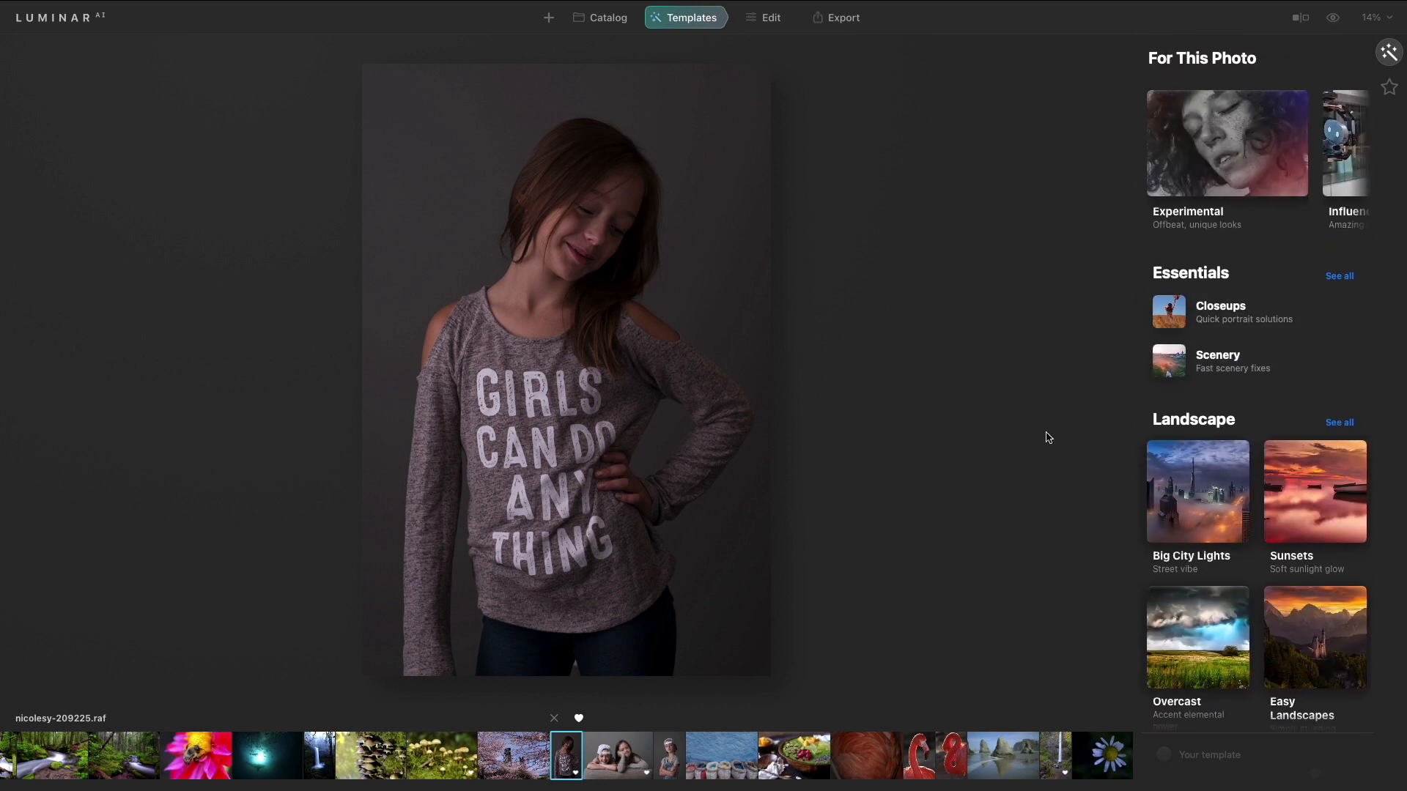
- Select the flamingo photo and browse the templates suggested for it
{"action": "left_click", "coordinate": [921, 755]}
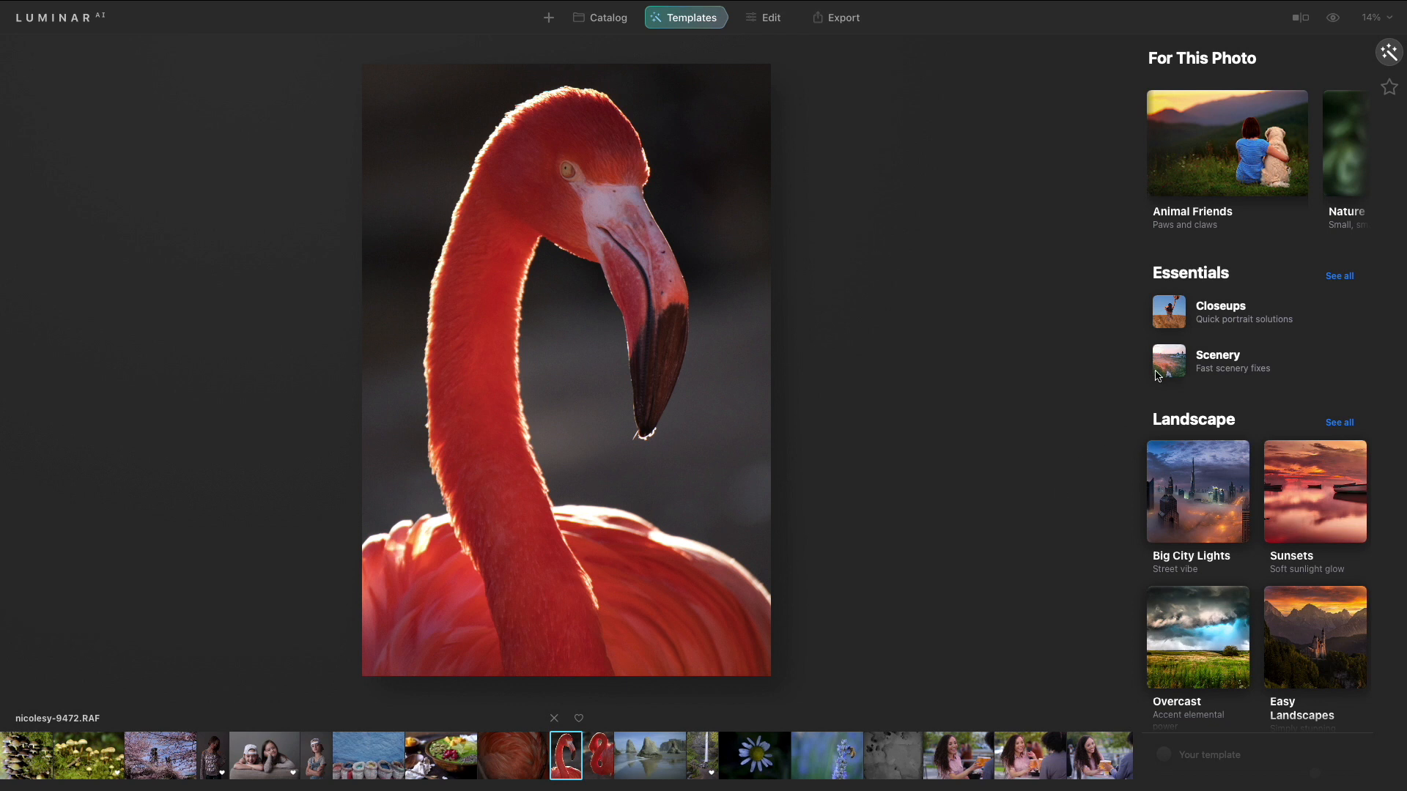
{"action": "scroll", "coordinate": [1199, 129], "scroll_direction": "right", "scroll_amount": 5}
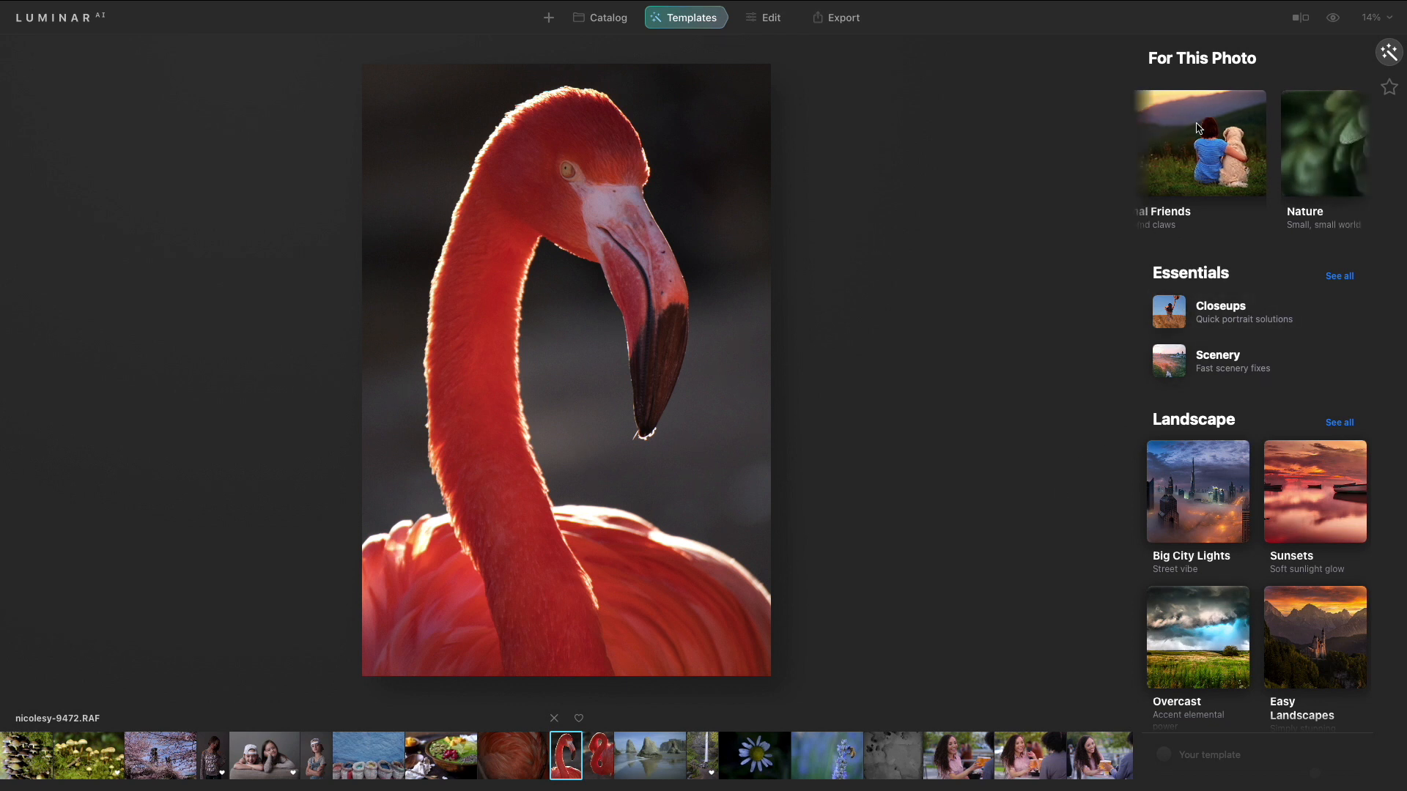
{"action": "scroll", "coordinate": [1199, 128], "scroll_direction": "left", "scroll_amount": 4}
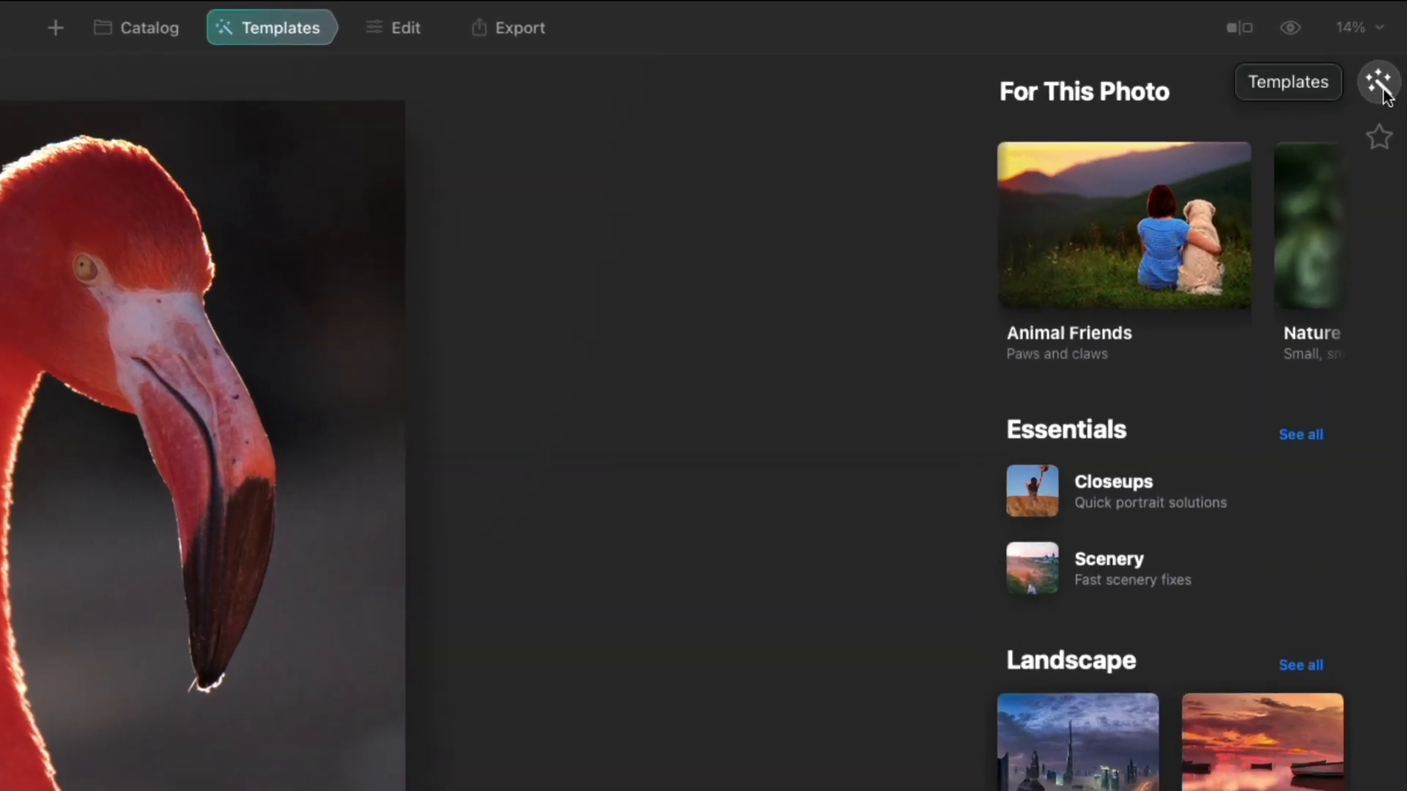
- View My Collection, return to template suggestions, and reselect the girl's portrait photo
{"action": "left_click", "coordinate": [1380, 140]}
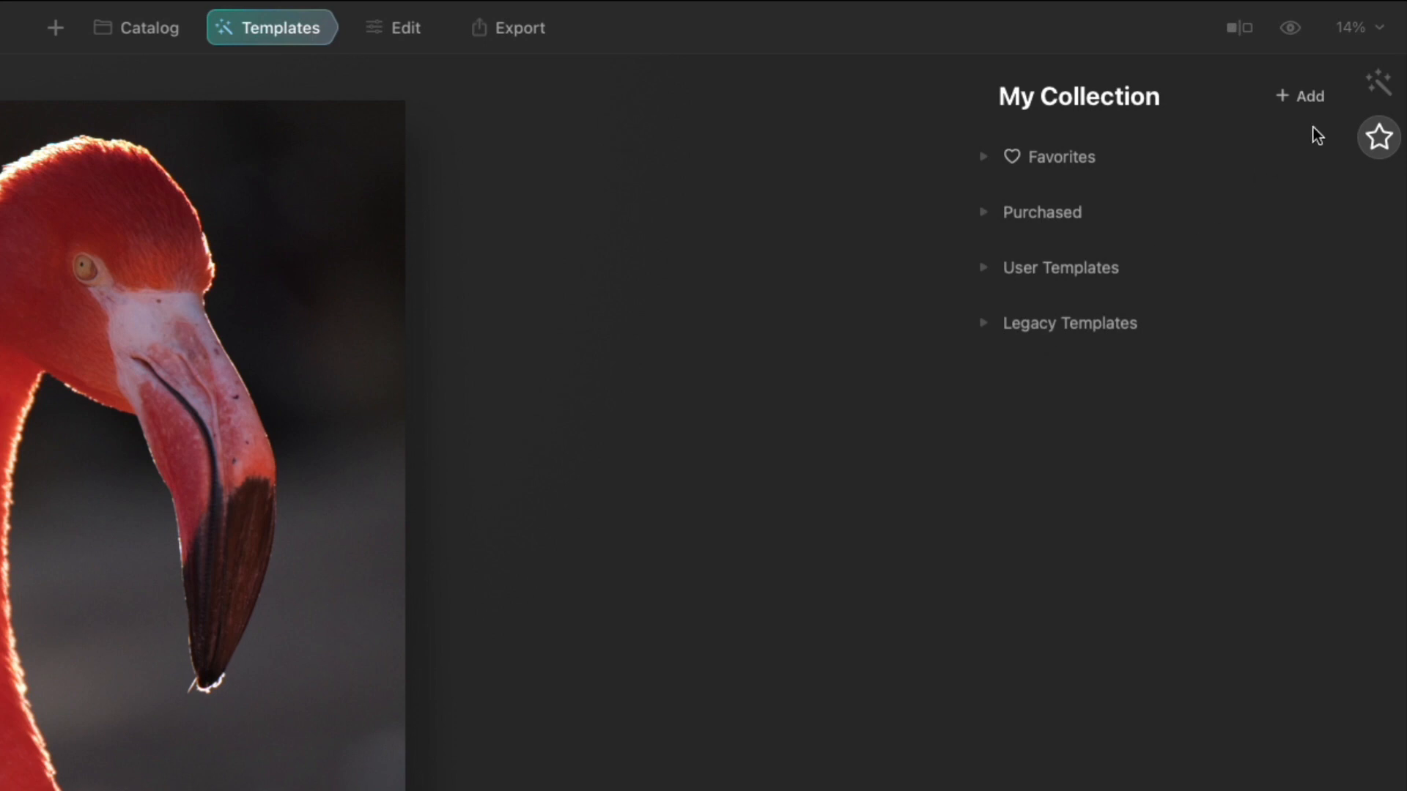
{"action": "left_click", "coordinate": [1378, 83]}
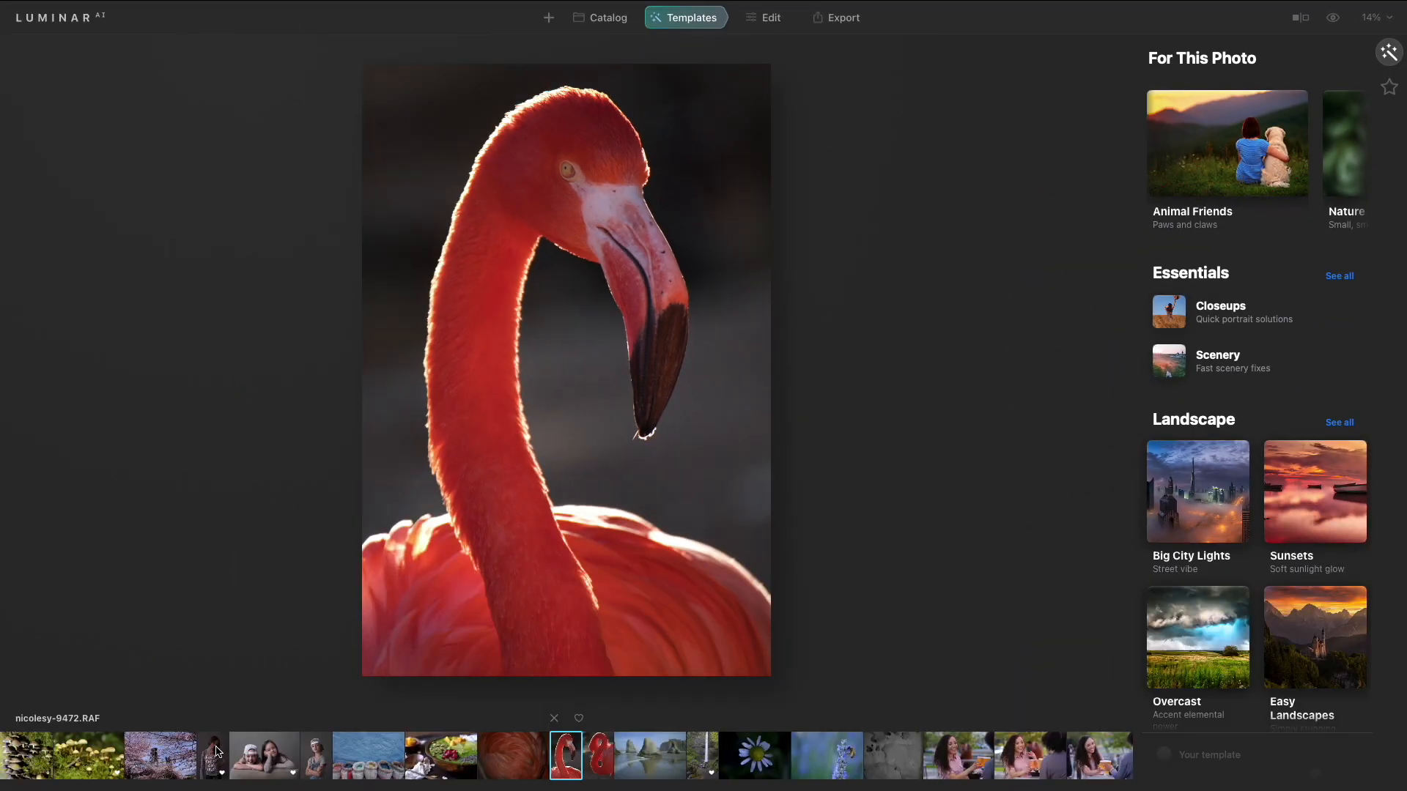
{"action": "left_click", "coordinate": [216, 752]}
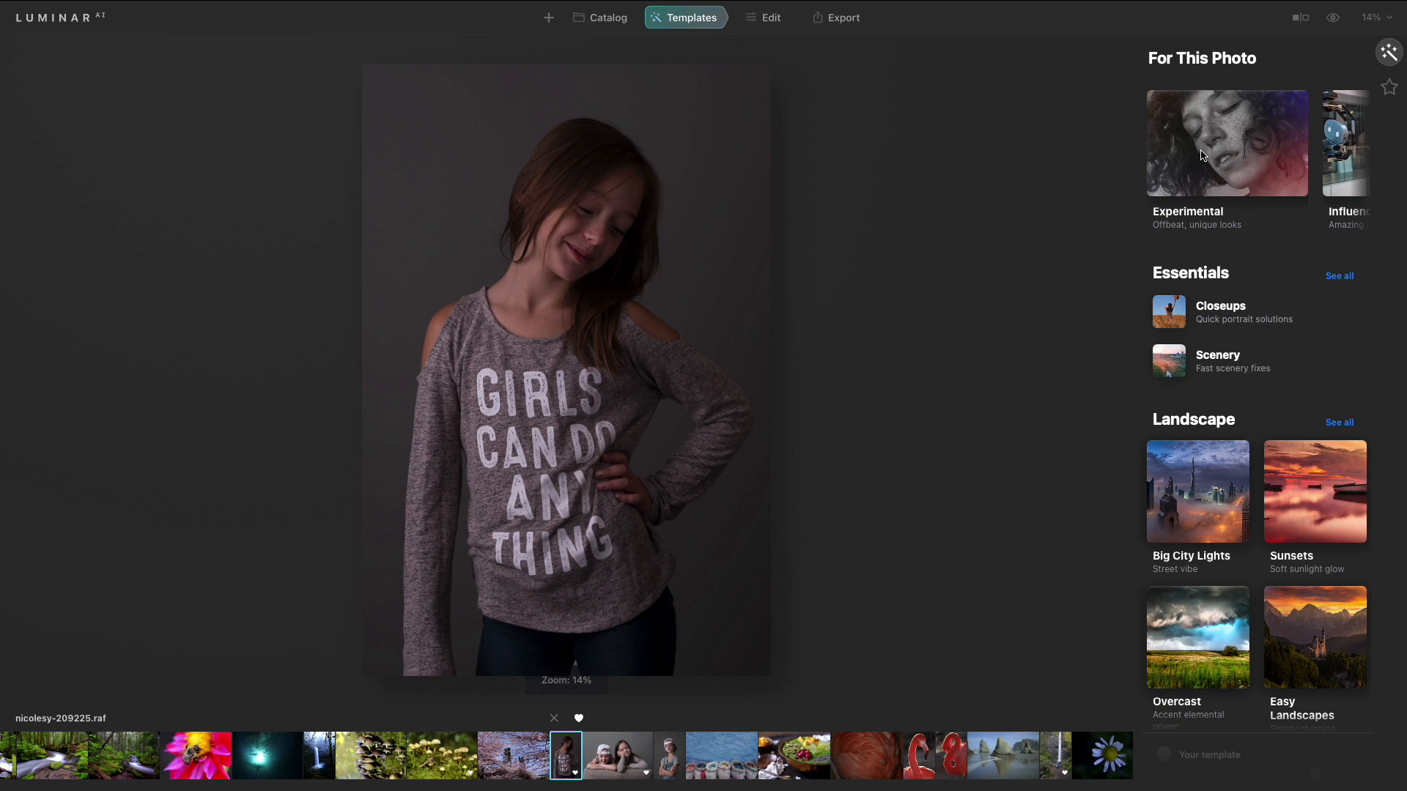
- Open the Experimental collection and preview its templates one by one, ending with Feather Light applied
{"action": "left_click", "coordinate": [1203, 154]}
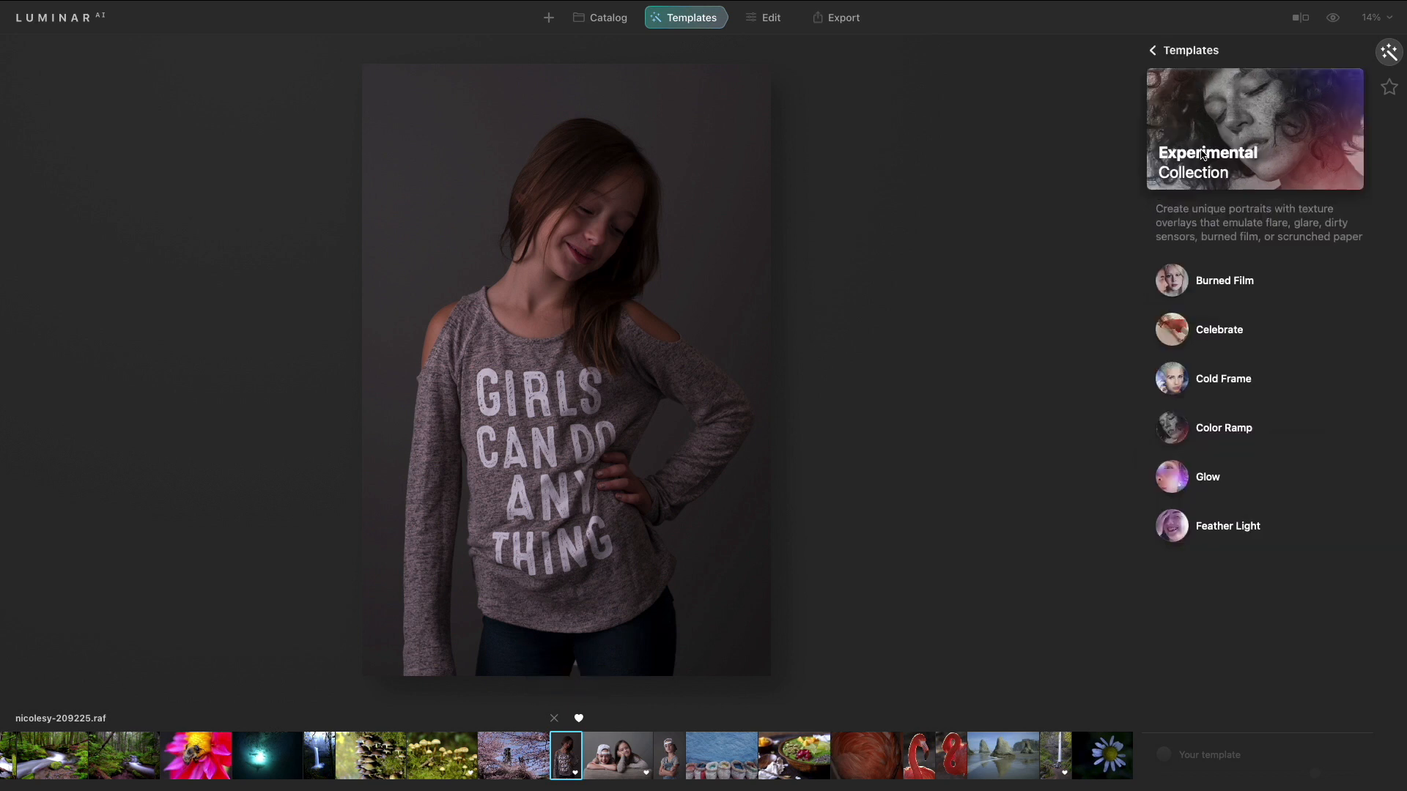
{"action": "left_click", "coordinate": [1214, 285]}
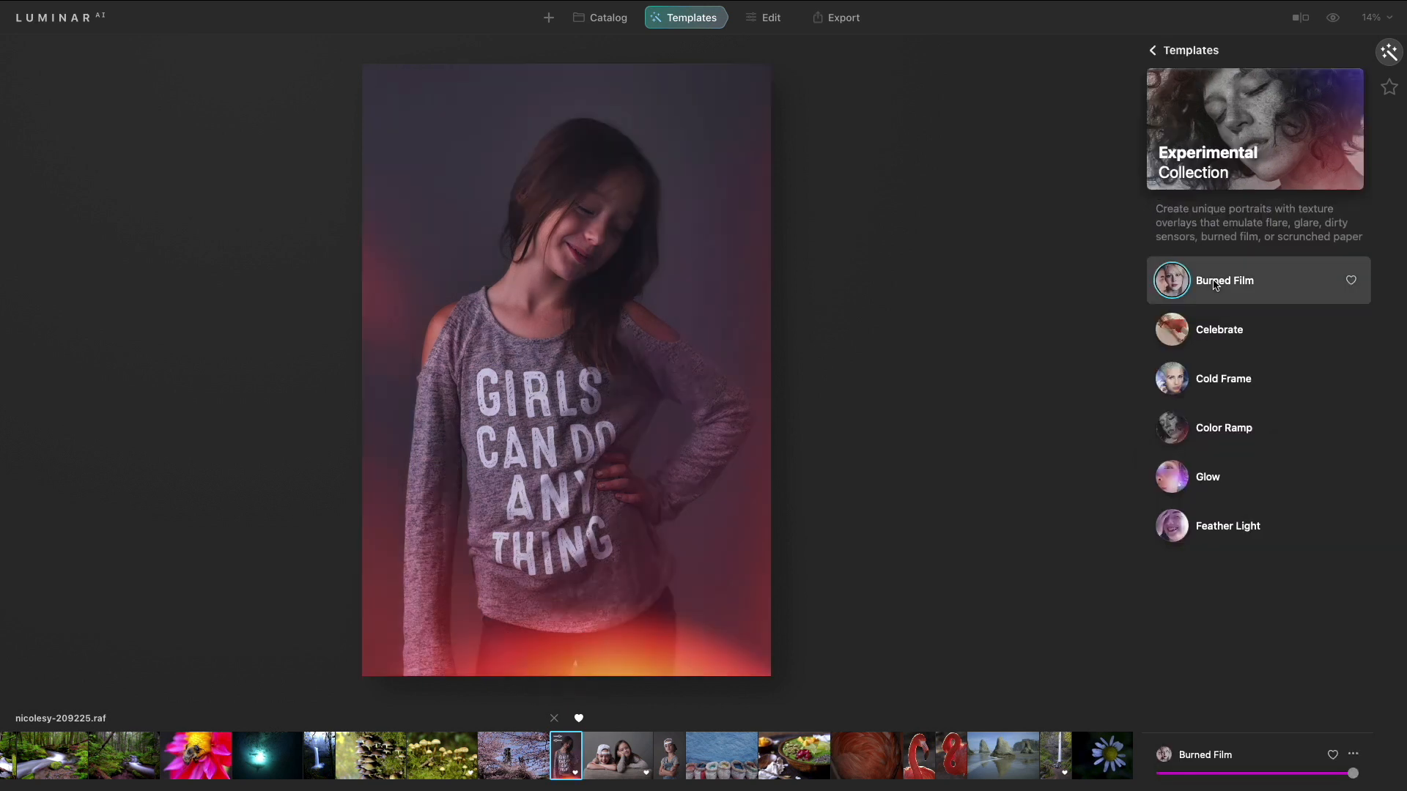
{"action": "left_click", "coordinate": [1218, 331]}
{"action": "left_click", "coordinate": [1217, 377]}
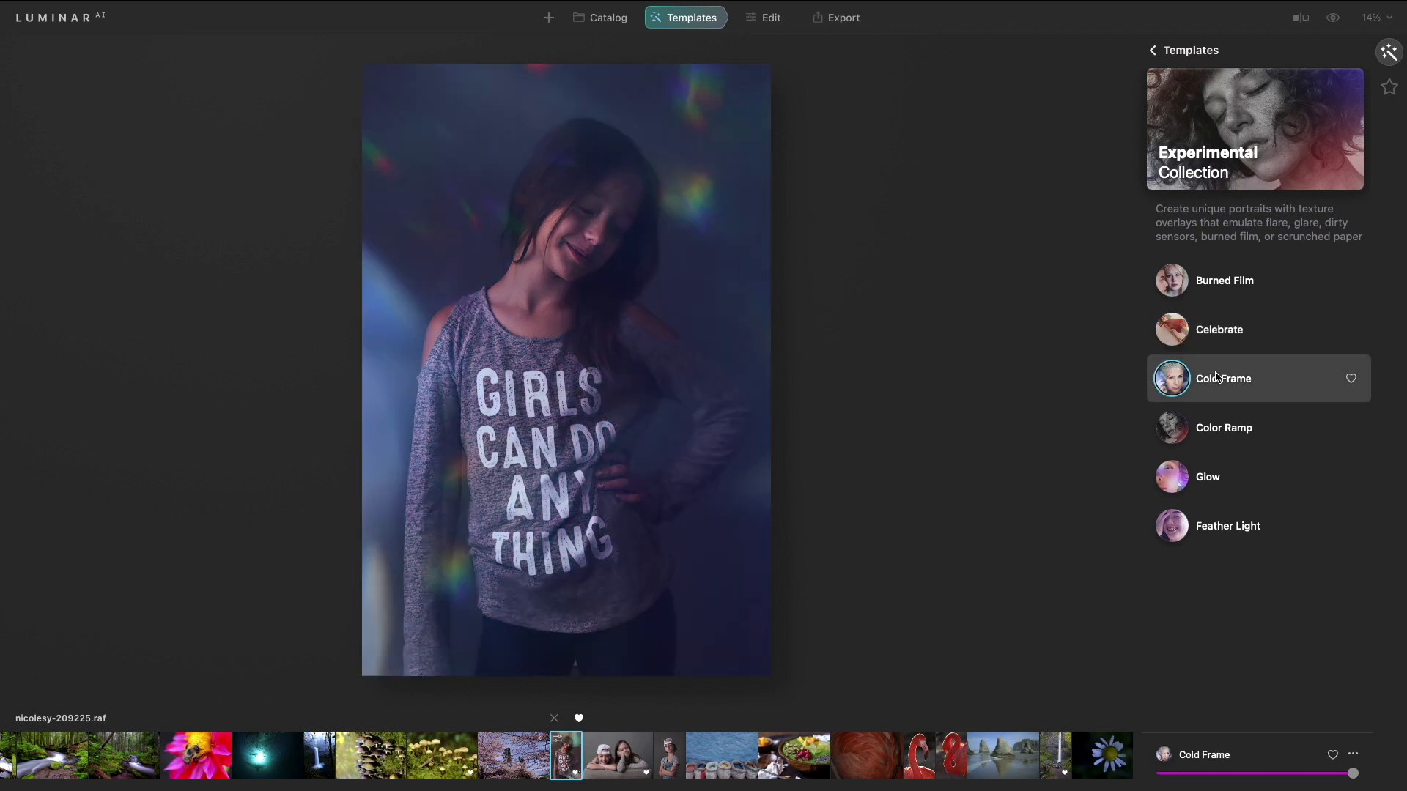
{"action": "left_click", "coordinate": [1218, 432]}
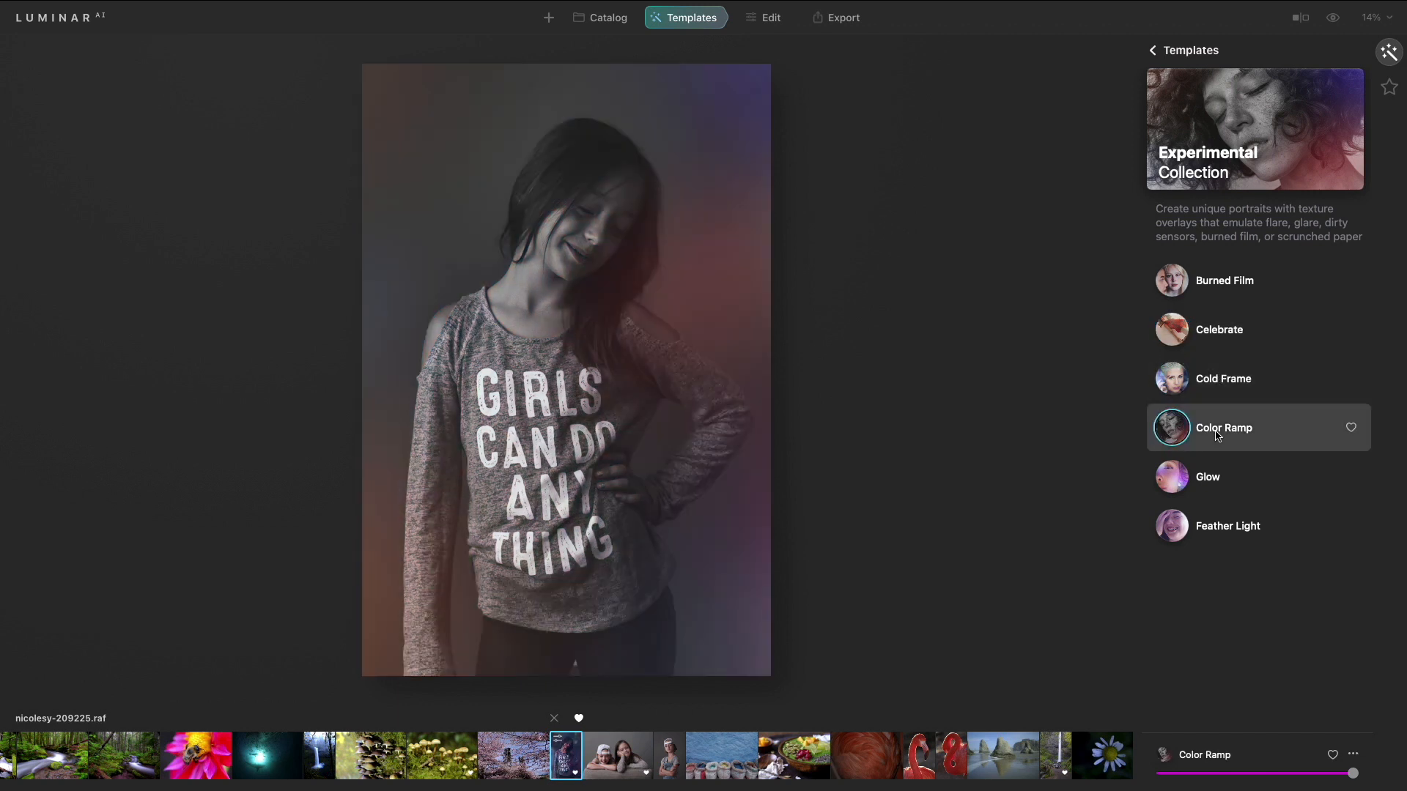
{"action": "left_click", "coordinate": [1207, 478]}
{"action": "left_click", "coordinate": [1216, 524]}
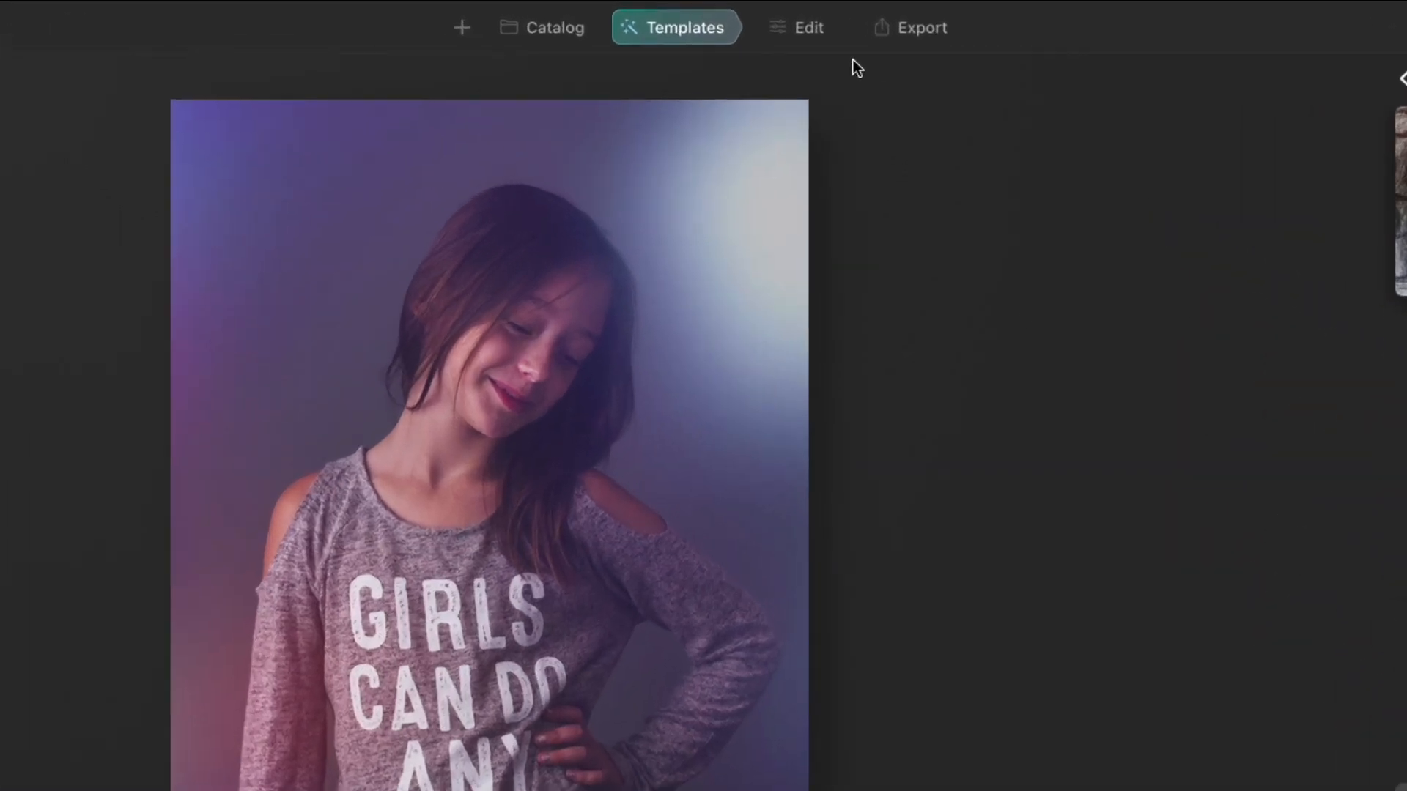
- Switch to Edit, open Enhance AI, and raise Accent to 39
{"action": "left_click", "coordinate": [770, 18]}
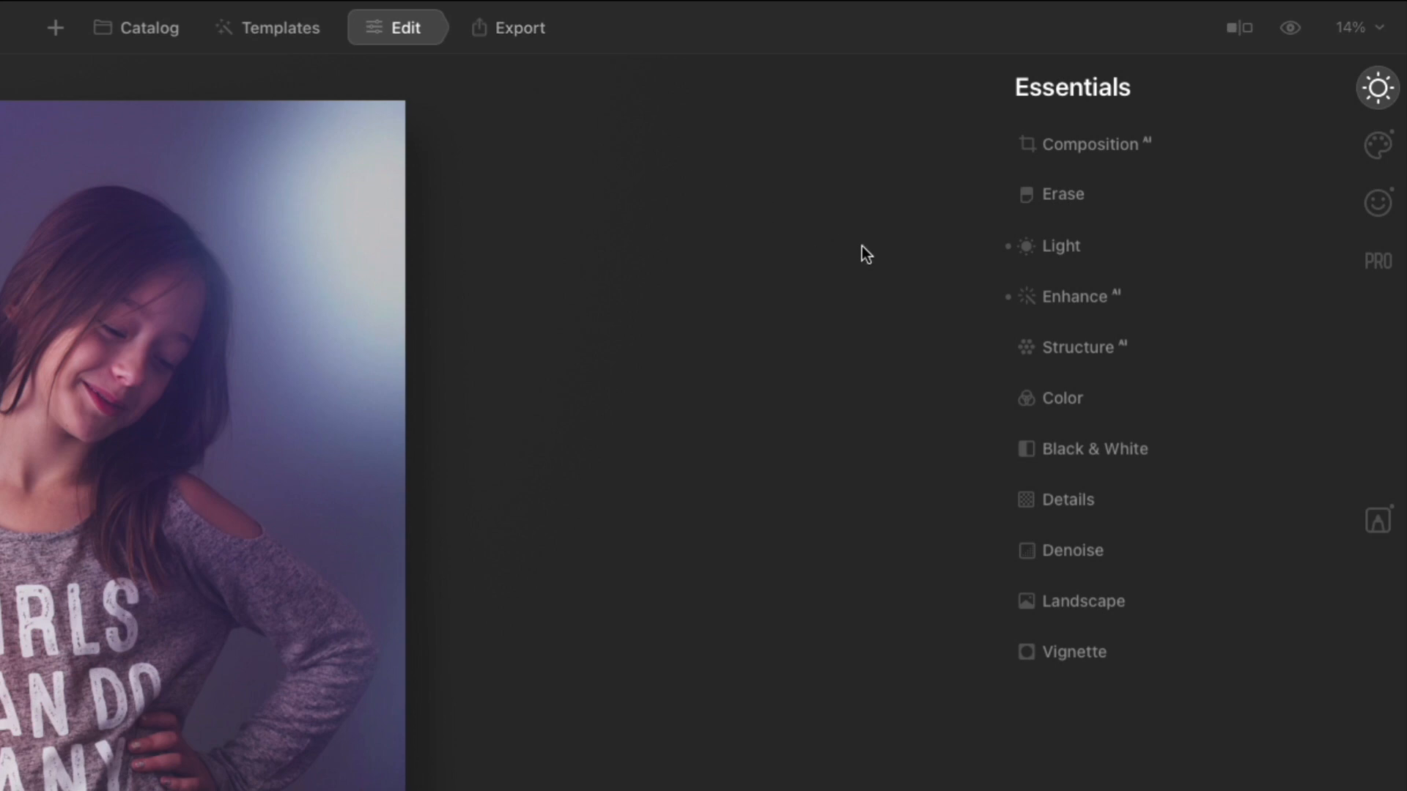
{"action": "left_click", "coordinate": [1065, 313]}
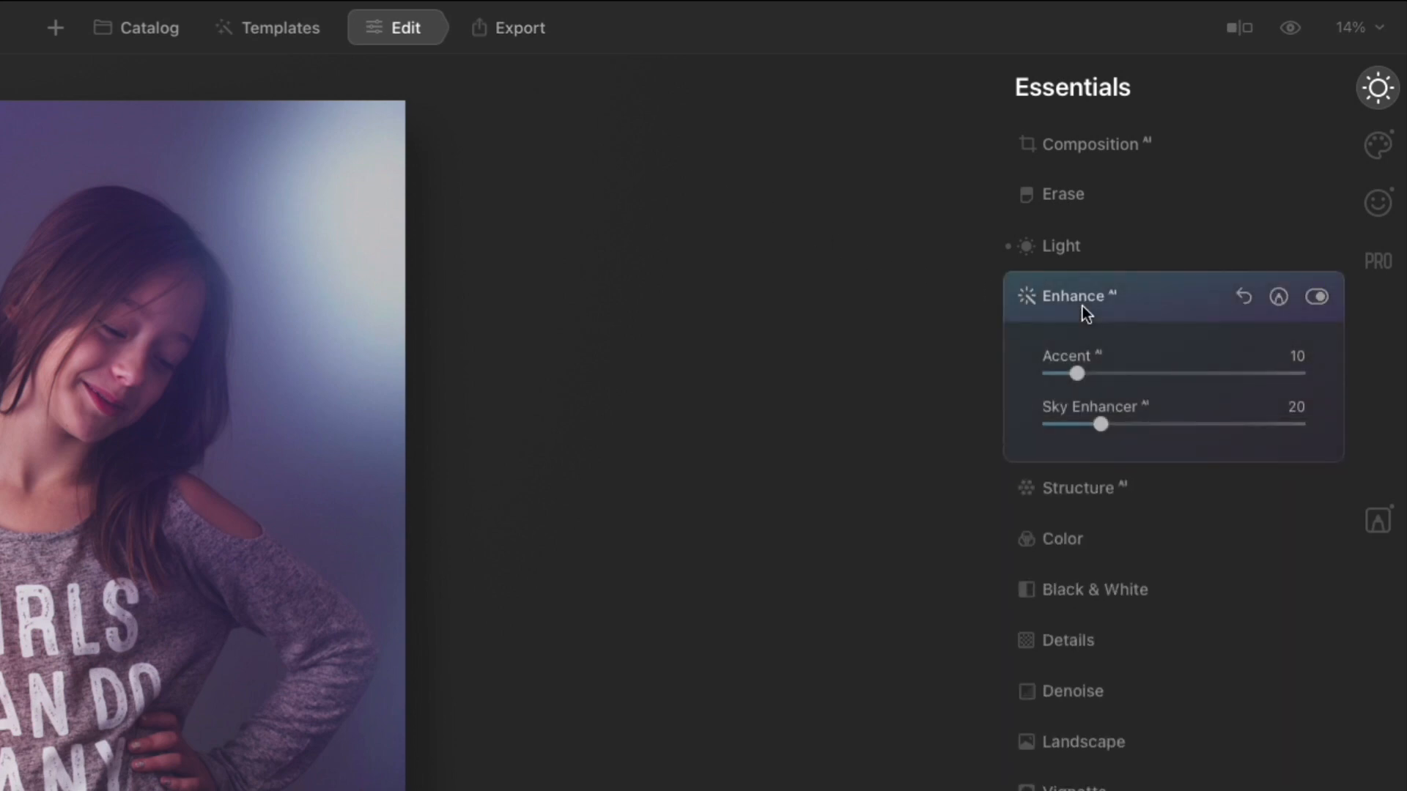
{"action": "left_click", "coordinate": [1316, 297]}
{"action": "left_click", "coordinate": [1317, 298]}
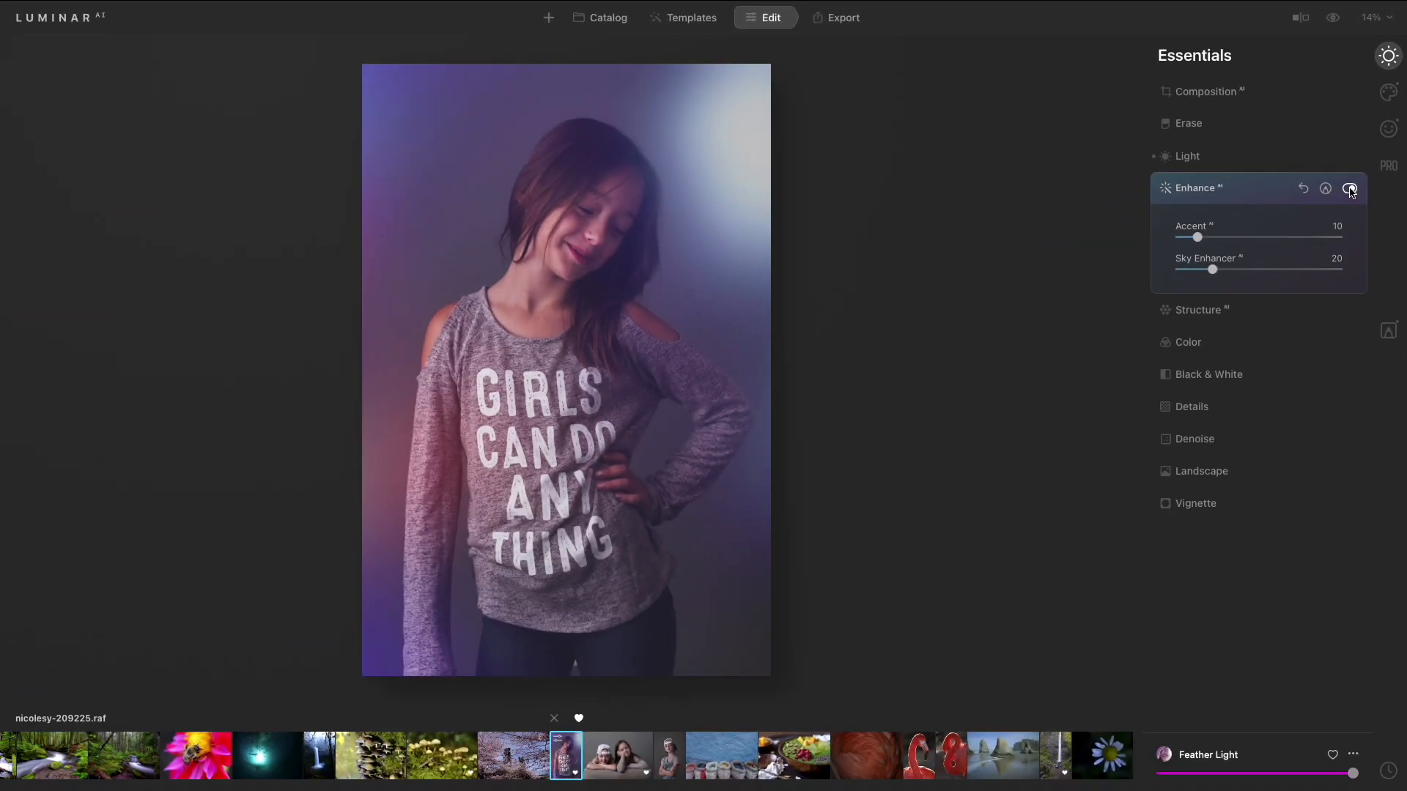
{"action": "left_click_drag", "start_coordinate": [1198, 237], "coordinate": [1241, 240]}
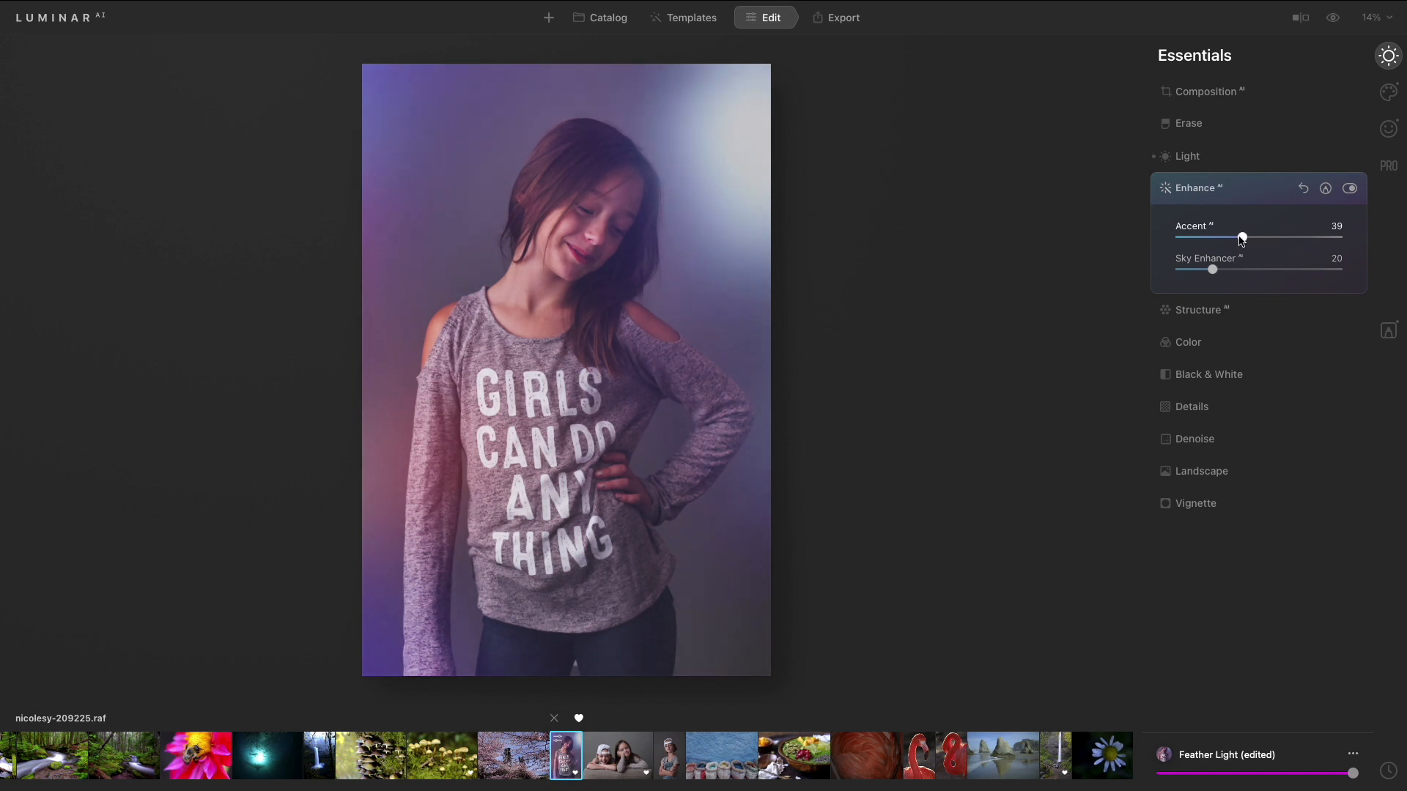
- Open the Color tool and try adjusting Remove Color Cast
{"action": "left_click", "coordinate": [1210, 345]}
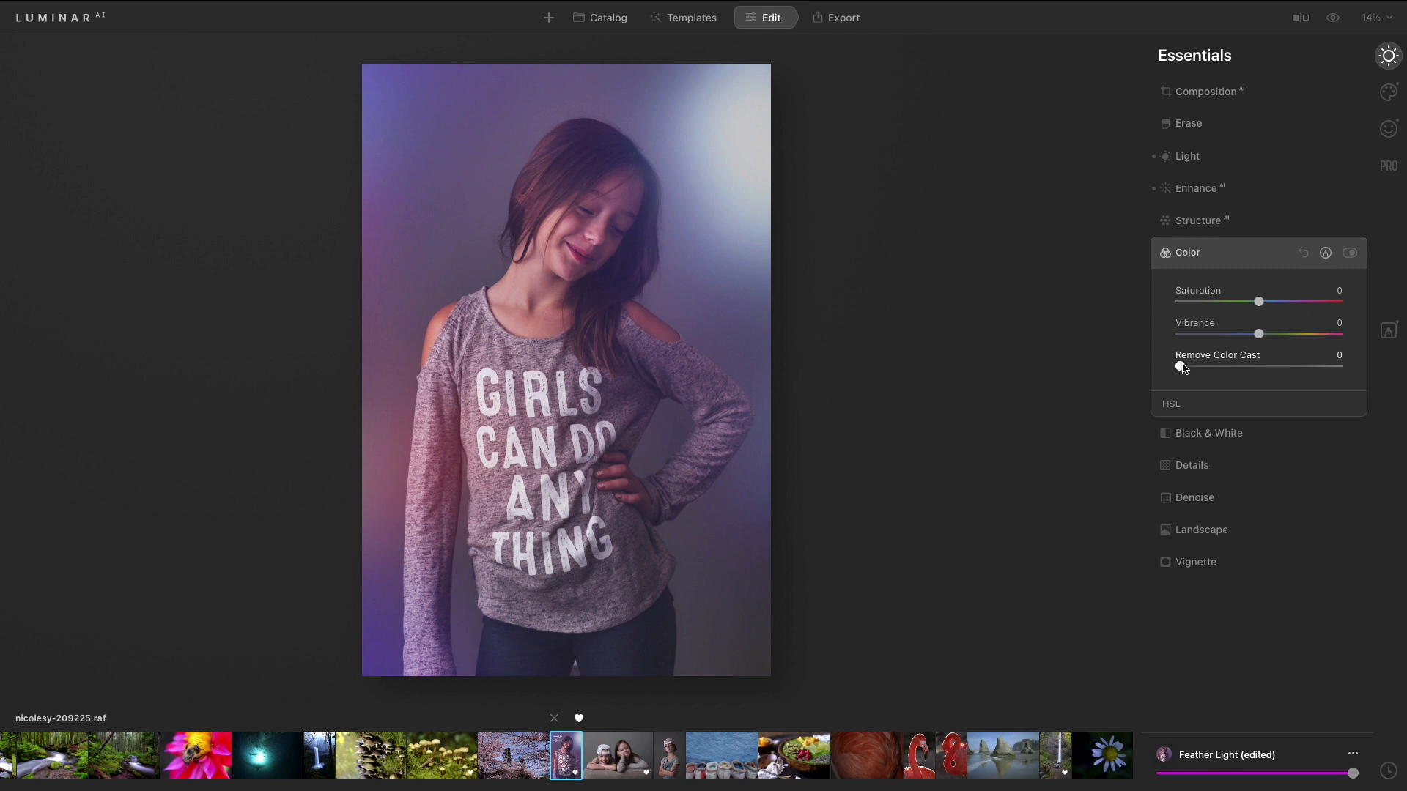
{"action": "mouse_move", "coordinate": [1181, 370]}
{"action": "left_mouse_down"}
{"action": "mouse_move", "coordinate": [1298, 385]}
{"action": "mouse_move", "coordinate": [1183, 383]}
{"action": "left_mouse_up"}
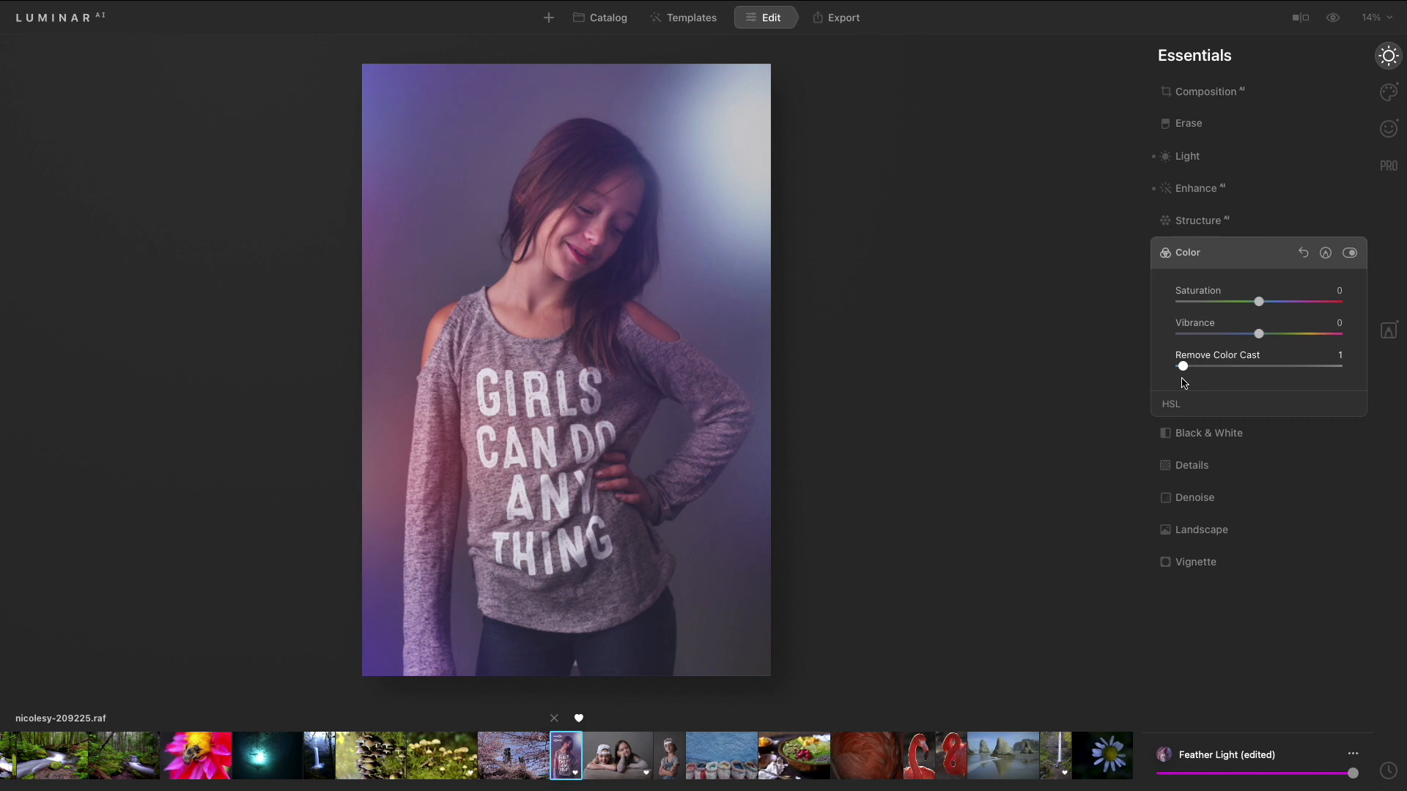
- Switch to the Creative tools and apply Mystical by raising its slider
{"action": "left_click", "coordinate": [1388, 92]}
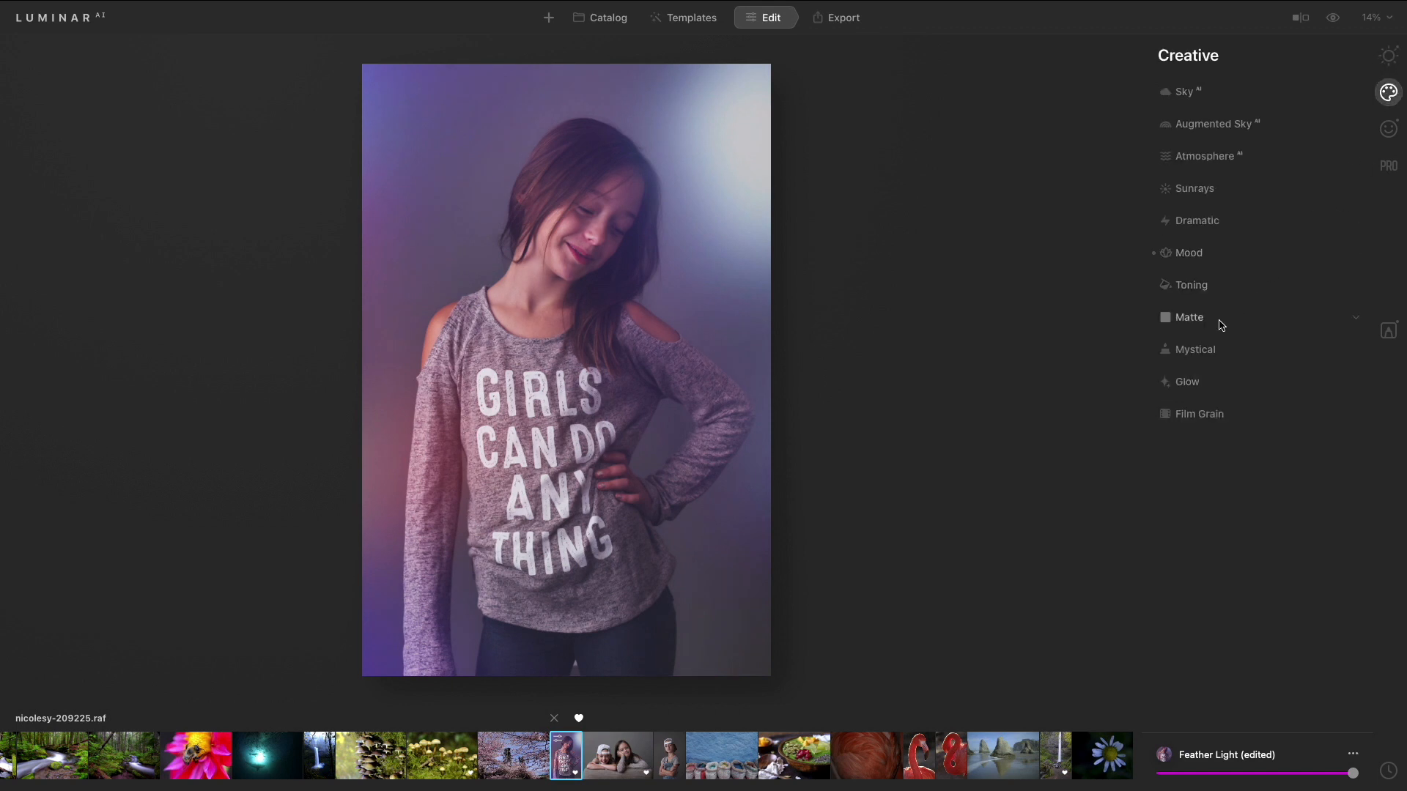
{"action": "left_click", "coordinate": [1207, 351]}
{"action": "left_click_drag", "start_coordinate": [1180, 398], "coordinate": [1241, 400]}
- Open Matte and set Amount to 31 and Vividness to -52
{"action": "left_click", "coordinate": [1193, 317]}
{"action": "left_click_drag", "start_coordinate": [1204, 366], "coordinate": [1229, 366]}
{"action": "left_click_drag", "start_coordinate": [1243, 464], "coordinate": [1215, 476]}
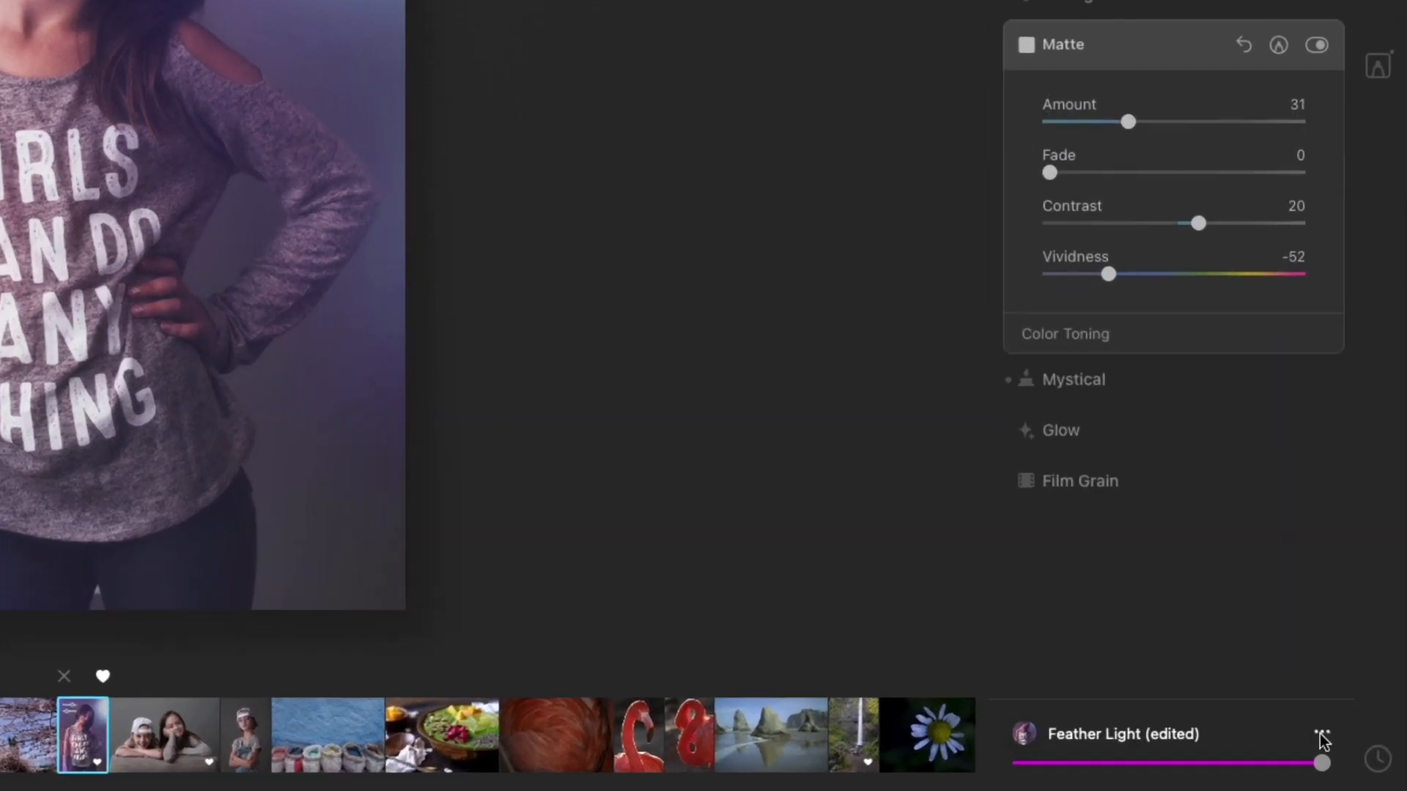
- Save the edited Feather Light template as a new user template
{"action": "left_click", "coordinate": [1321, 735]}
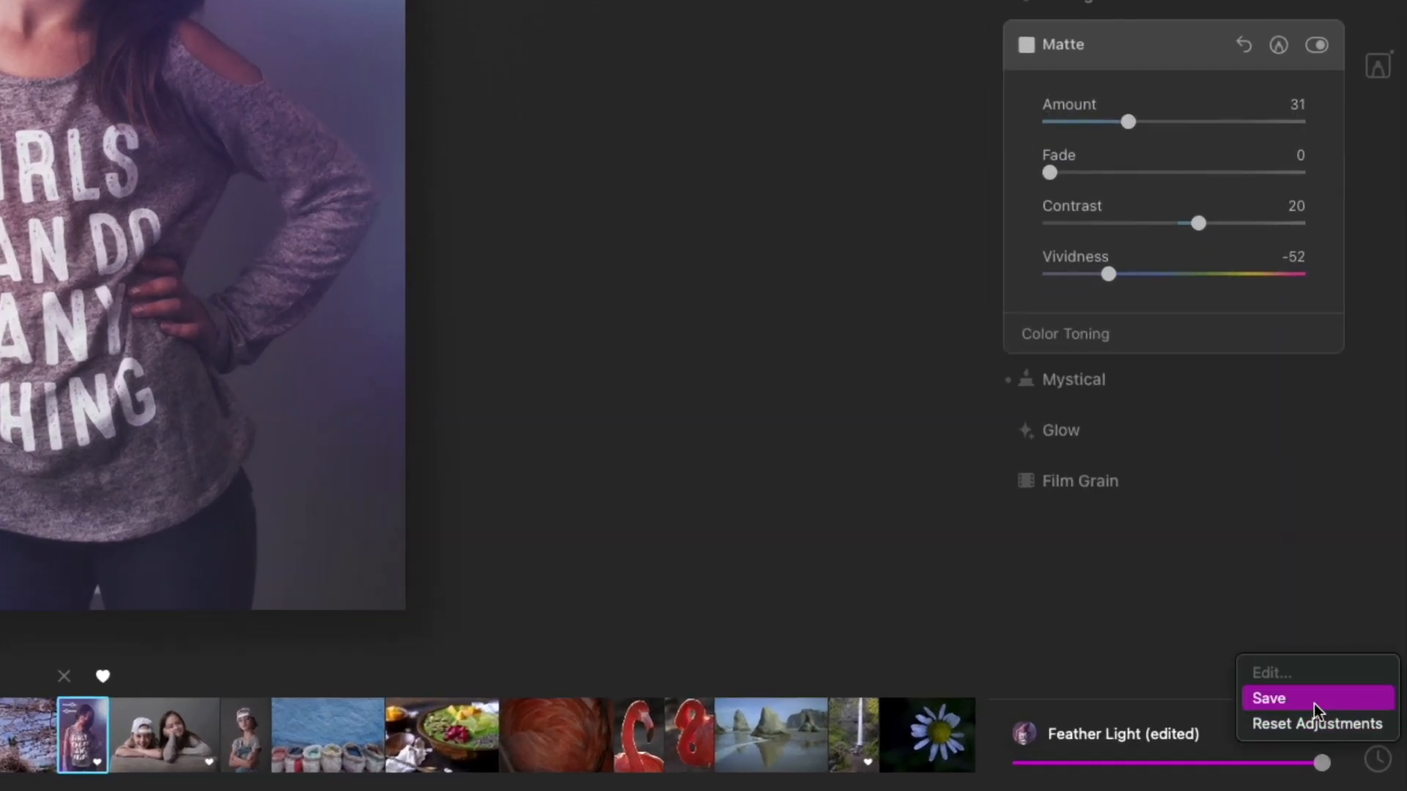
{"action": "left_click", "coordinate": [1313, 704]}
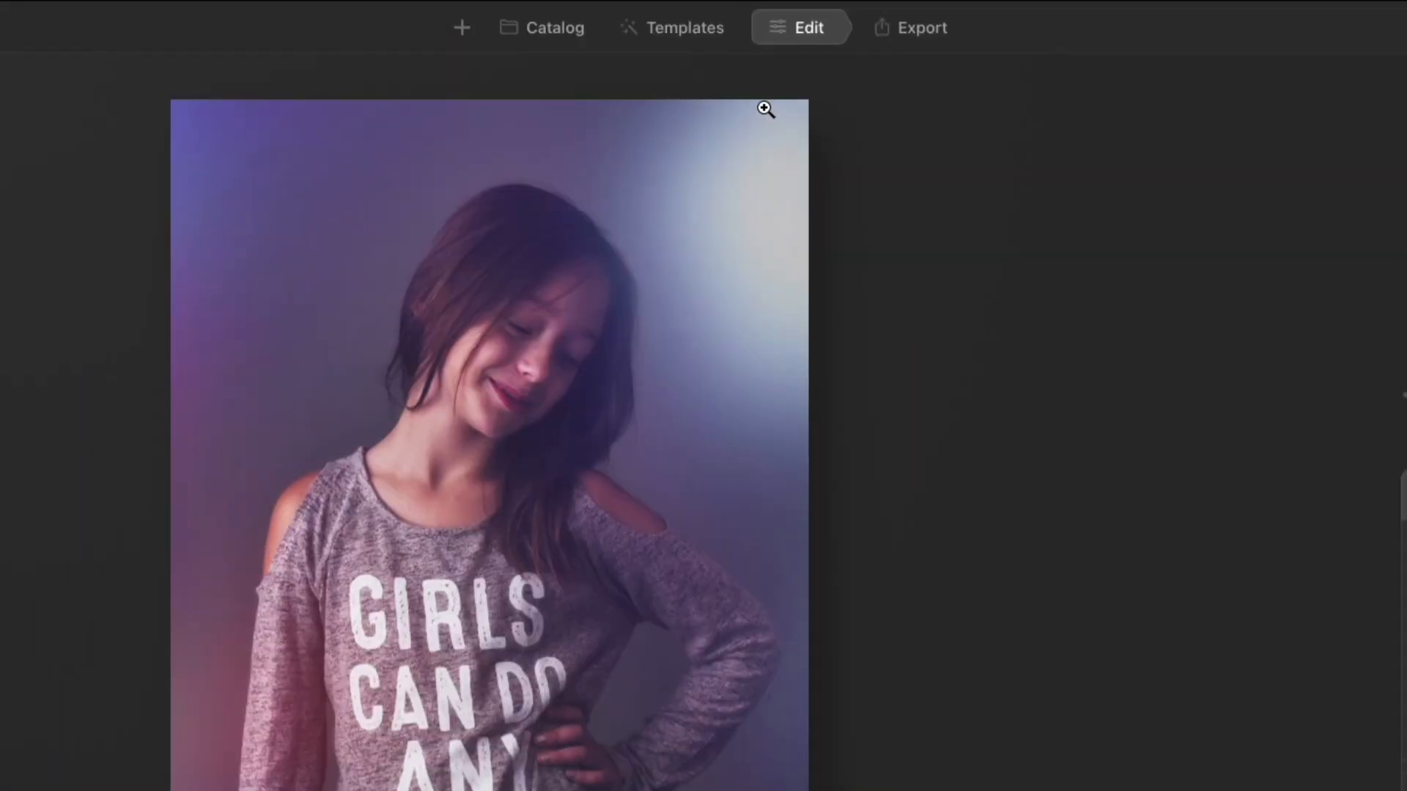
- Open My Collection, expand User Templates, and open the options for the saved Feather Light edit template
{"action": "left_click", "coordinate": [697, 29]}
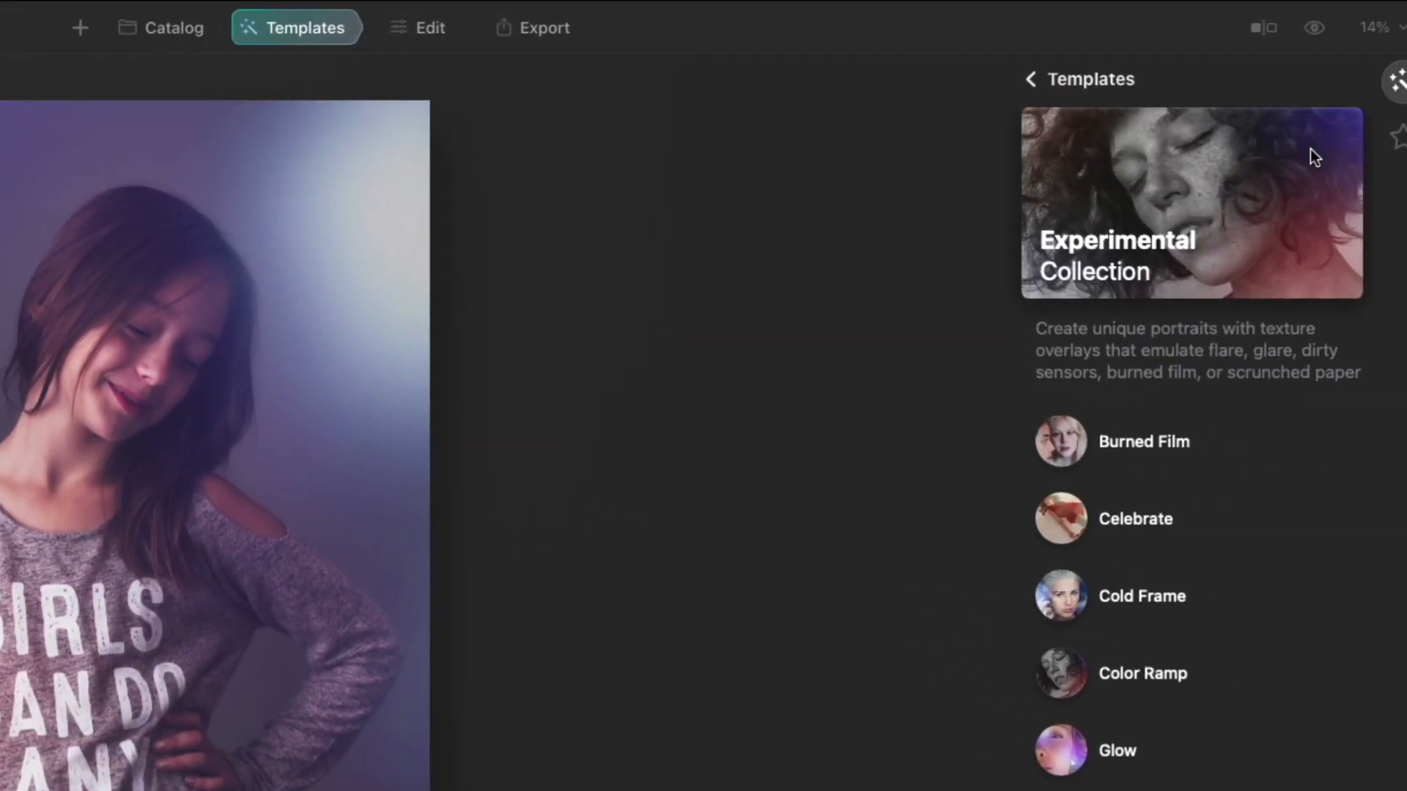
{"action": "left_click", "coordinate": [1400, 141]}
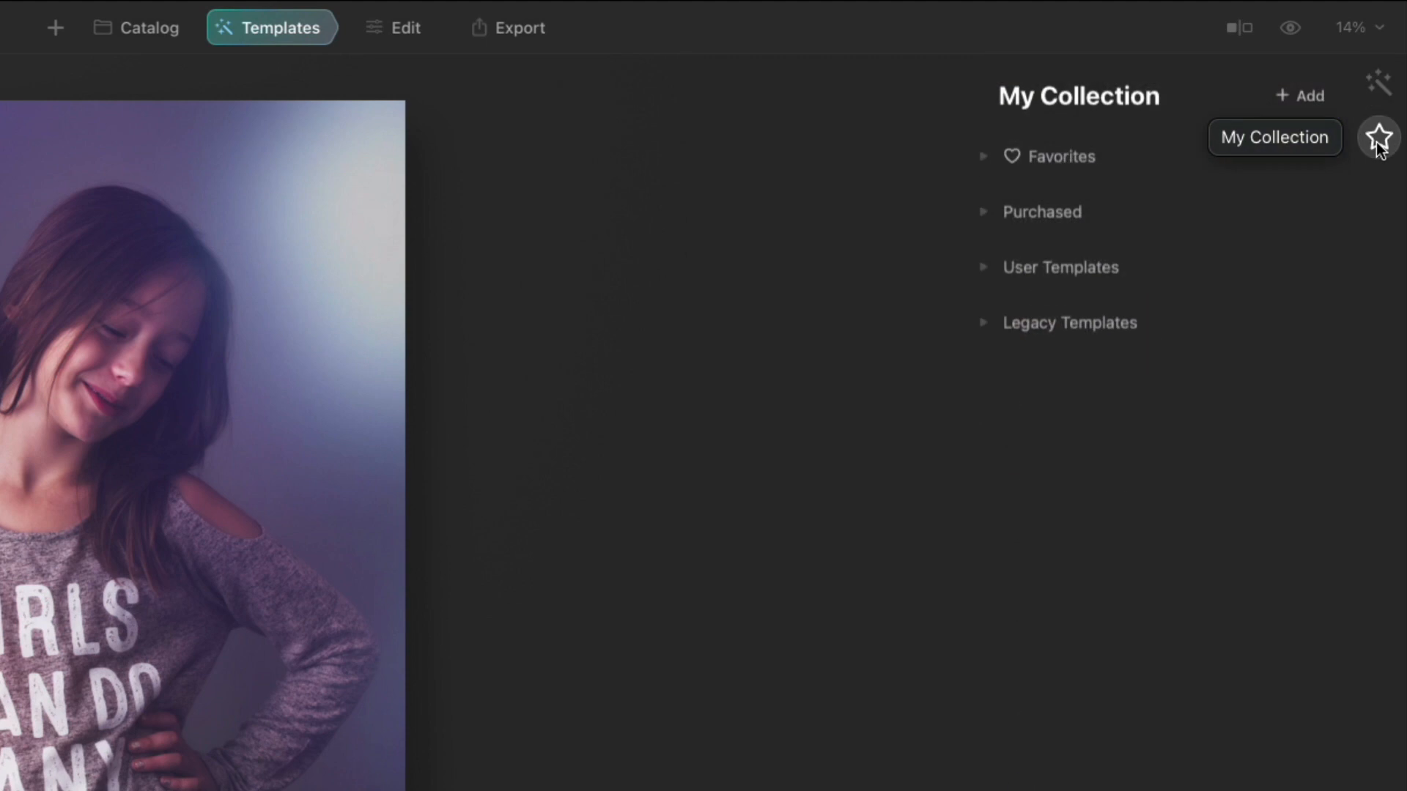
{"action": "left_click", "coordinate": [1018, 269]}
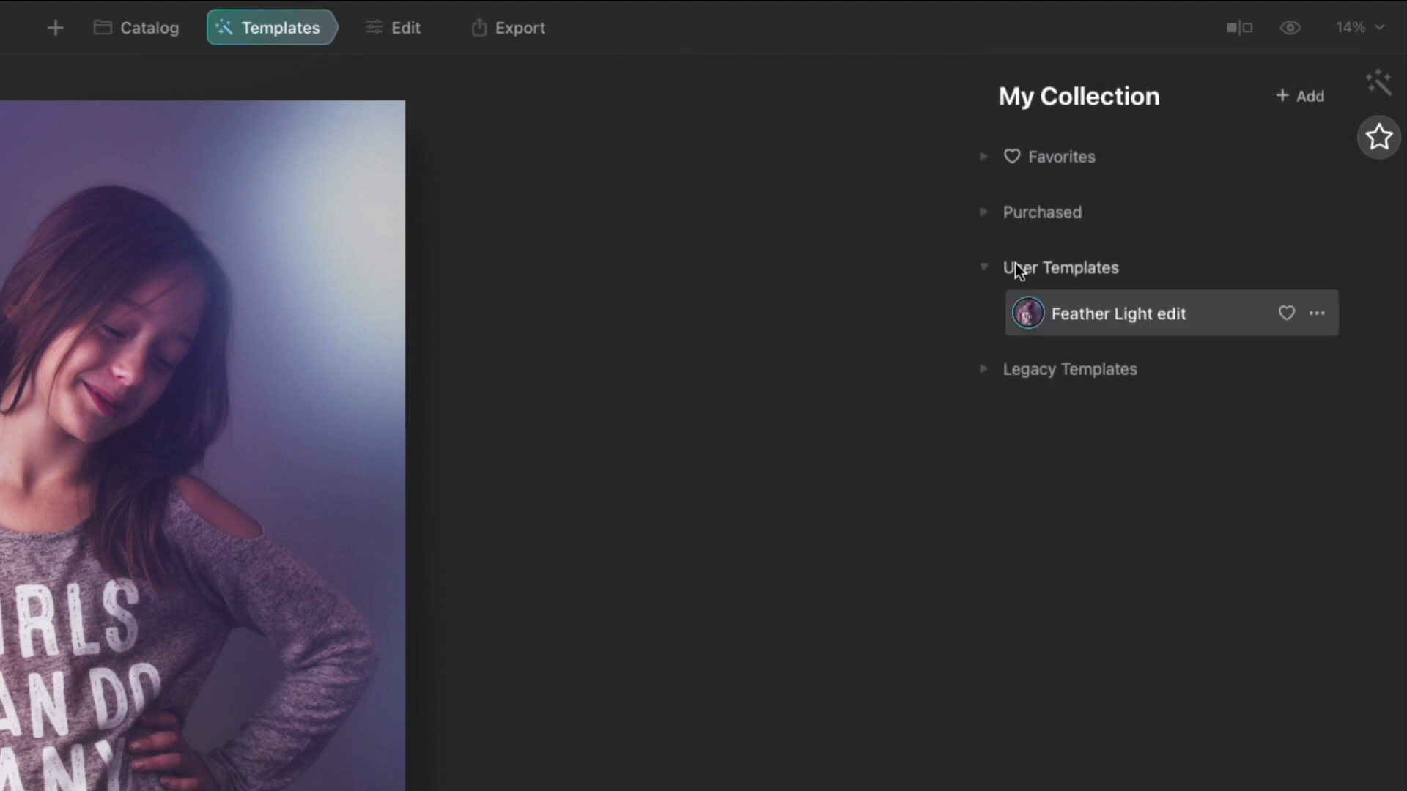
{"action": "left_click", "coordinate": [1318, 313]}
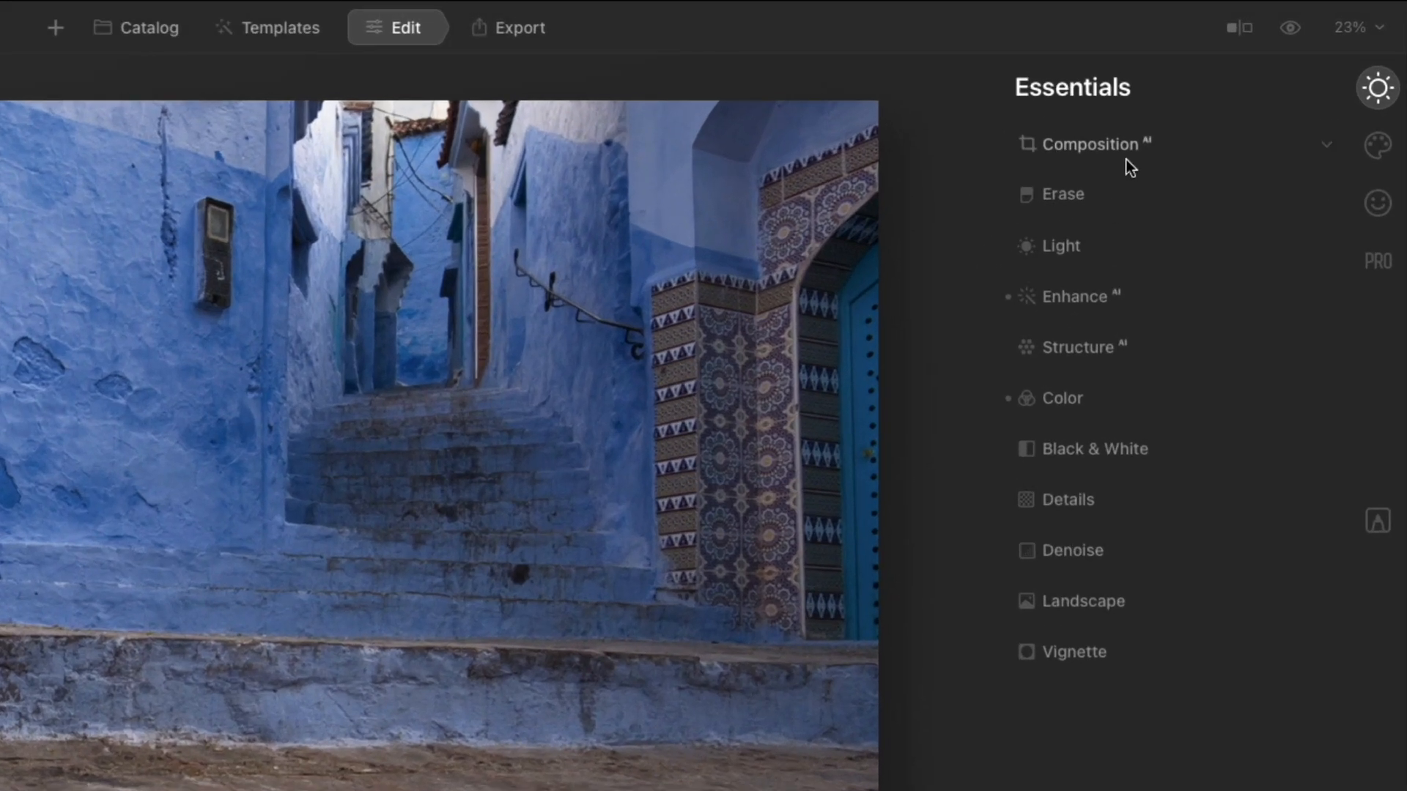
- Open Composition AI on the blue alley photo, apply vertical perspective correction, and run the AI composition
{"action": "left_click", "coordinate": [1230, 91]}
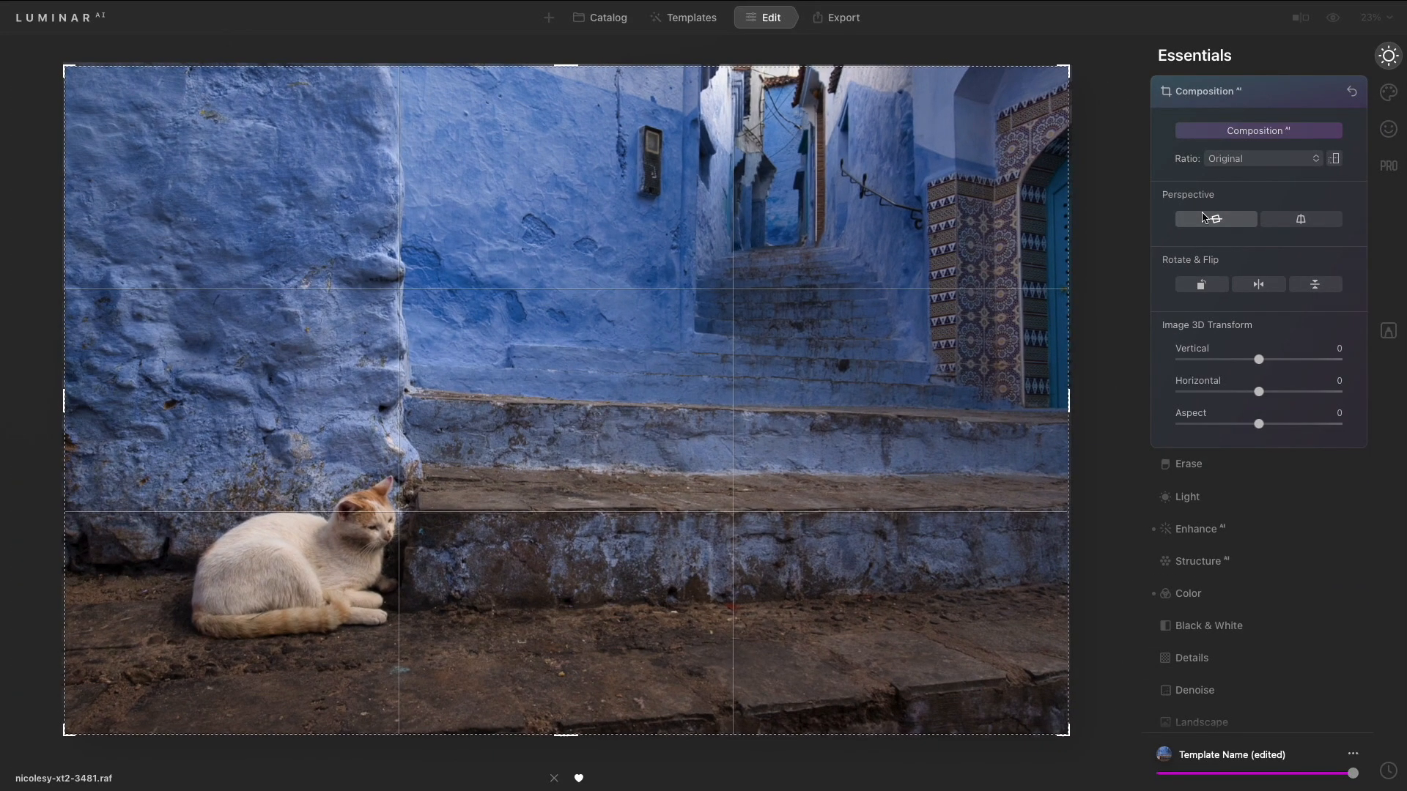
{"action": "left_click", "coordinate": [1295, 220]}
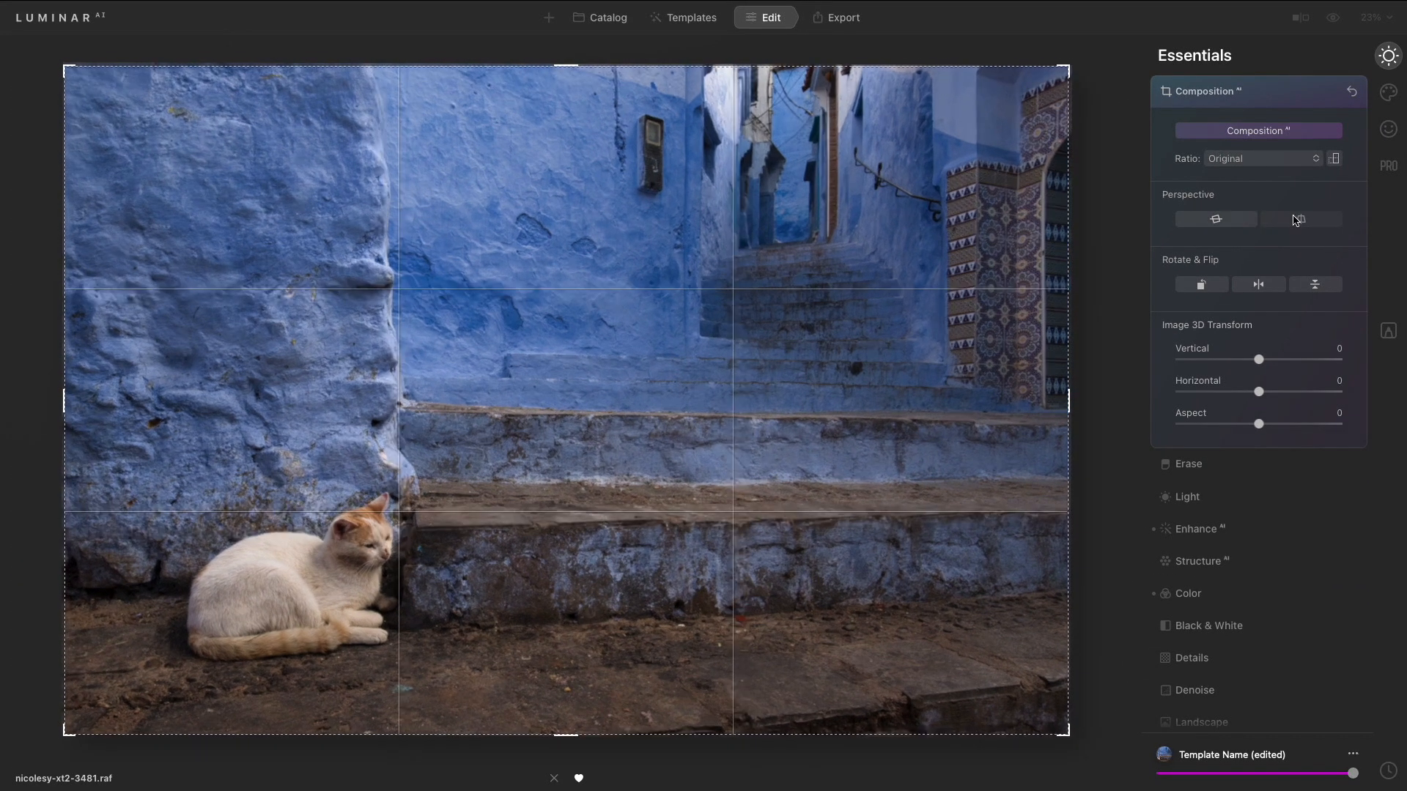
{"action": "left_click", "coordinate": [1290, 133]}
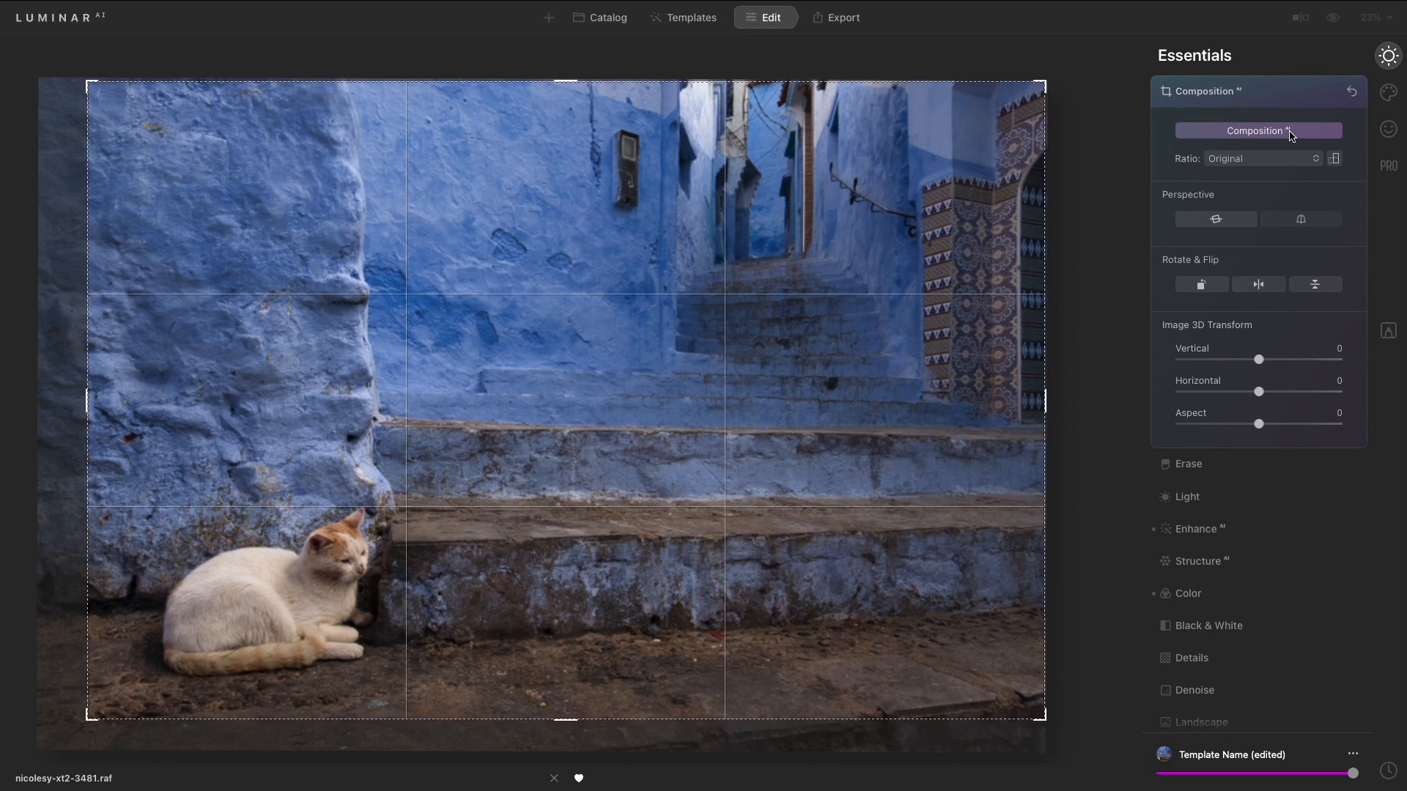
- Tighten the crop slightly from its upper-right corner, keeping the Original ratio
{"action": "left_click_drag", "start_coordinate": [1044, 83], "coordinate": [1026, 90]}
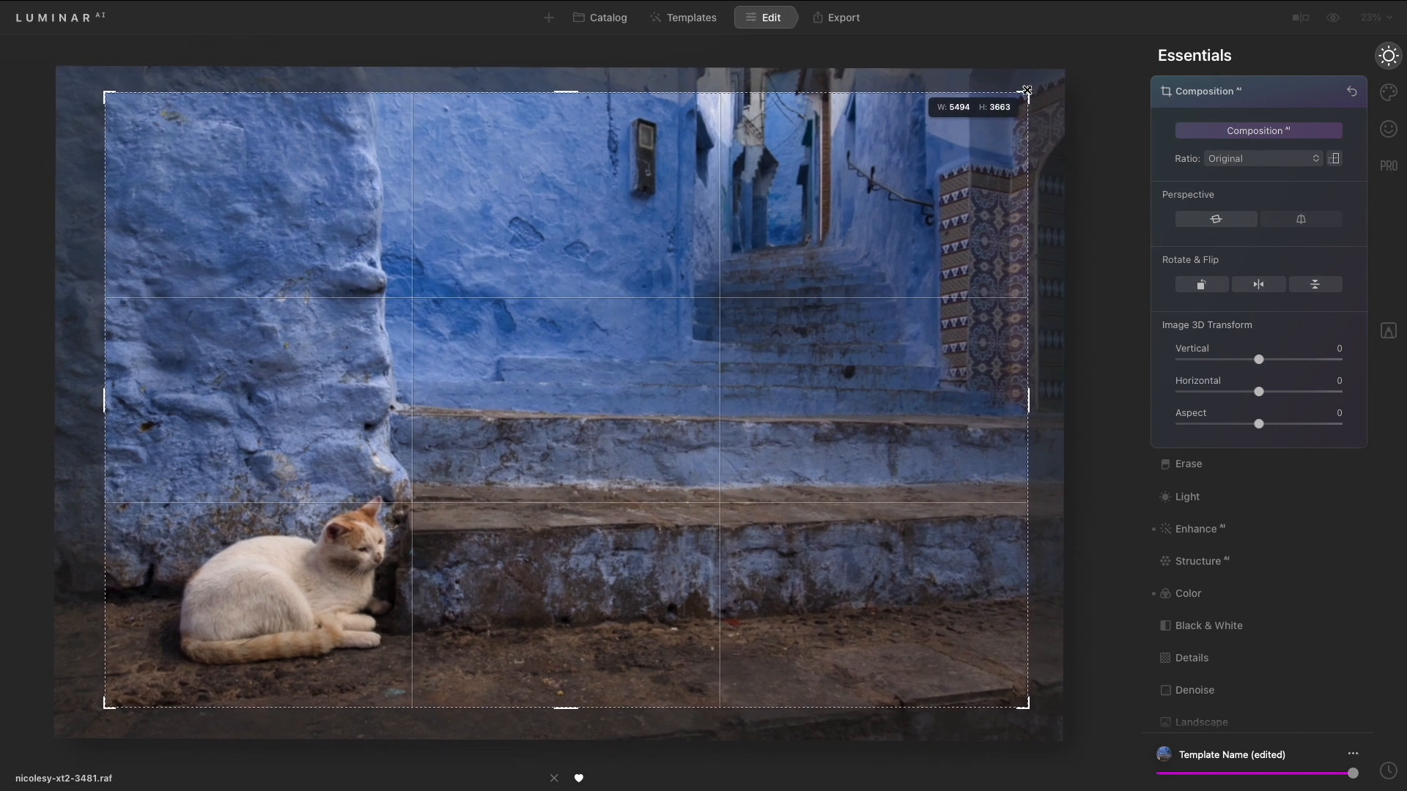
{"action": "left_click", "coordinate": [1267, 162]}
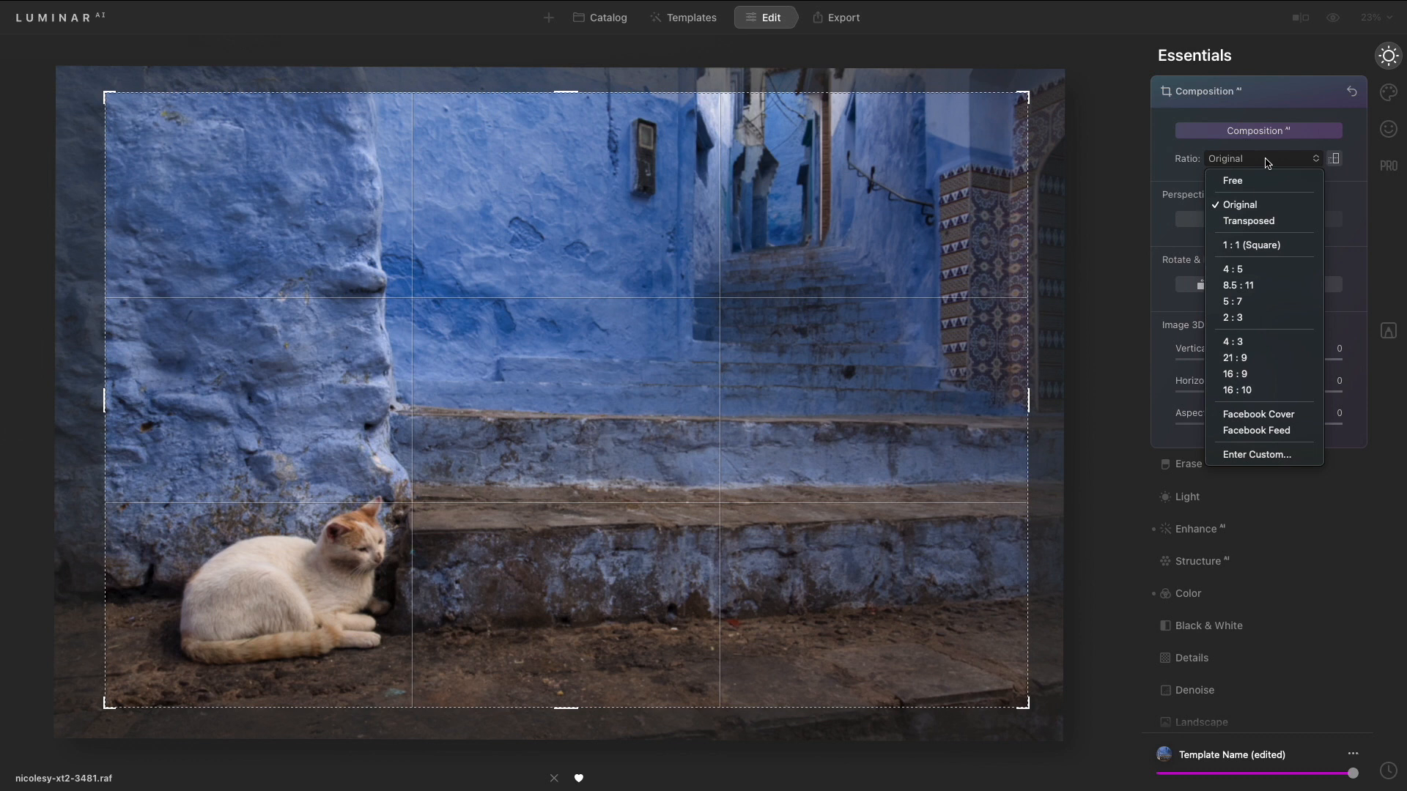
{"action": "left_click", "coordinate": [1267, 162]}
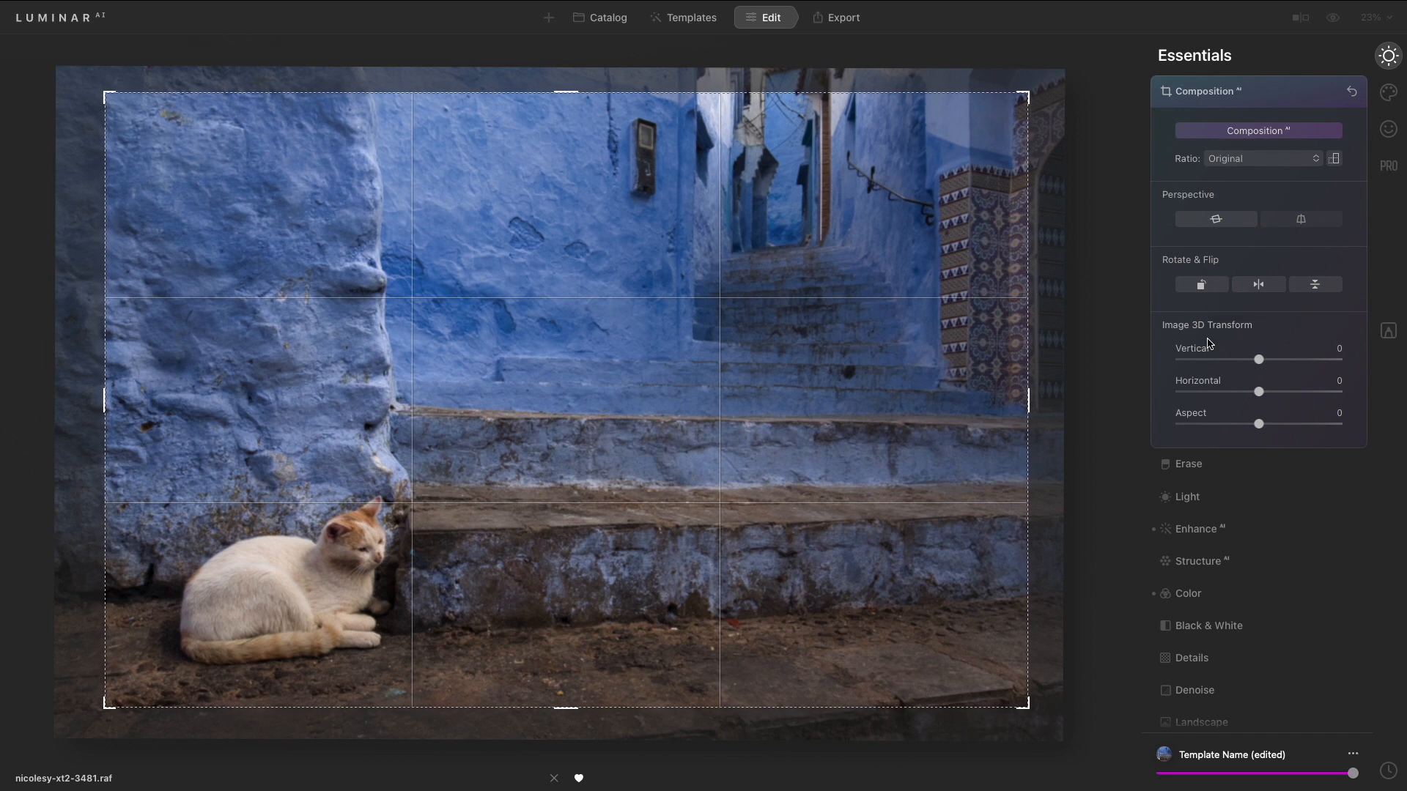
- Try Vertical 9 and Horizontal 8 in Image 3D Transform, resetting each to 0, and close Composition
{"action": "left_click_drag", "start_coordinate": [1259, 369], "coordinate": [1266, 371]}
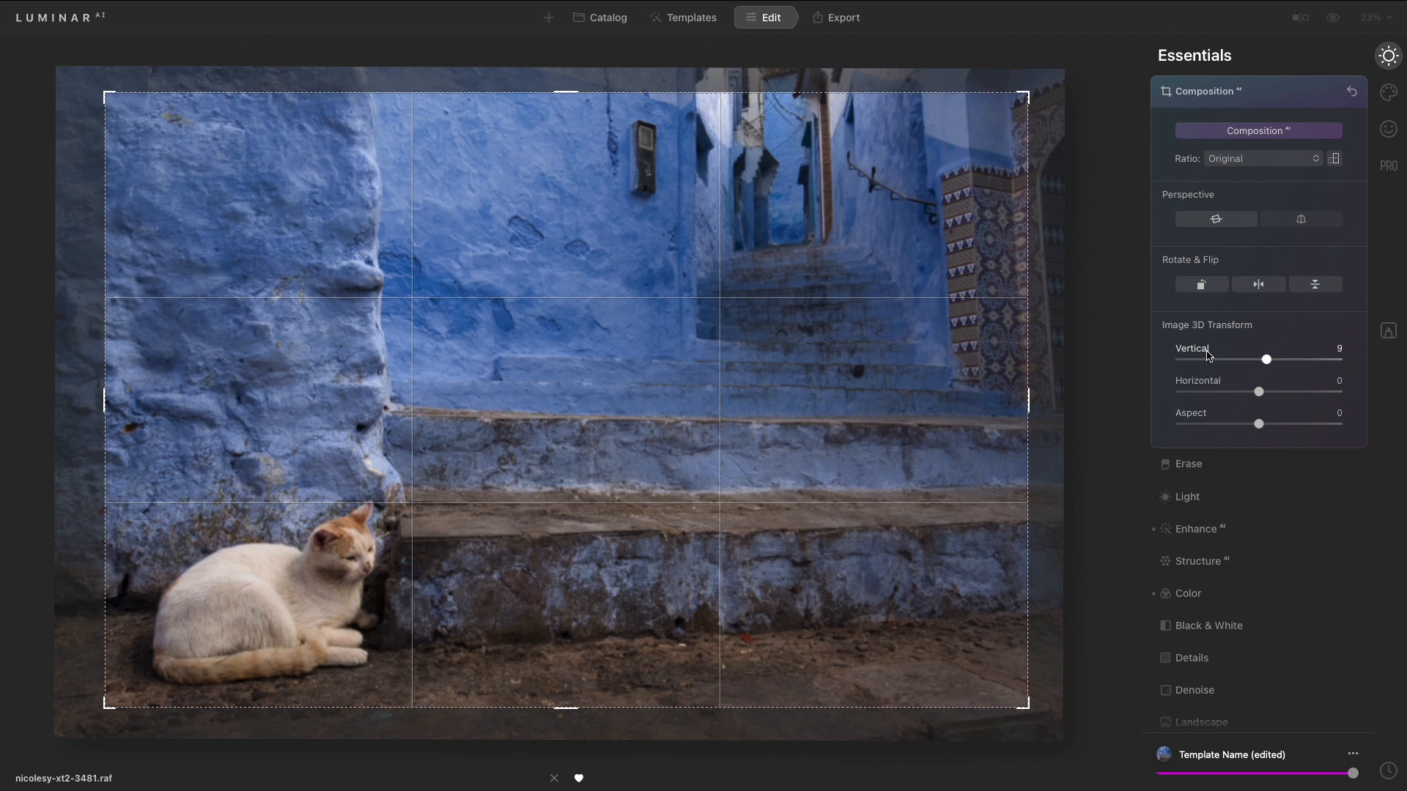
{"action": "double_click", "coordinate": [1220, 357]}
{"action": "left_click_drag", "start_coordinate": [1259, 392], "coordinate": [1266, 394]}
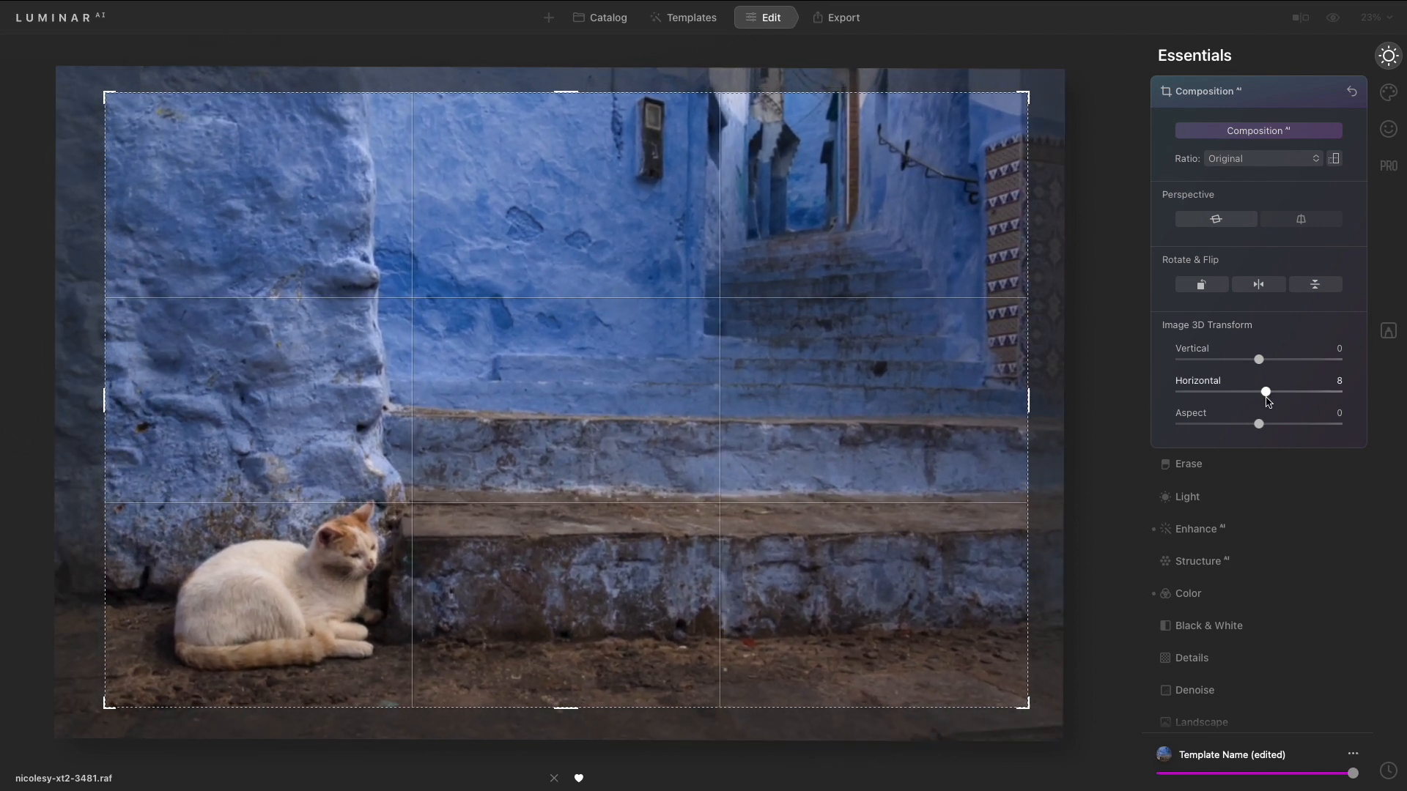
{"action": "double_click", "coordinate": [1210, 382]}
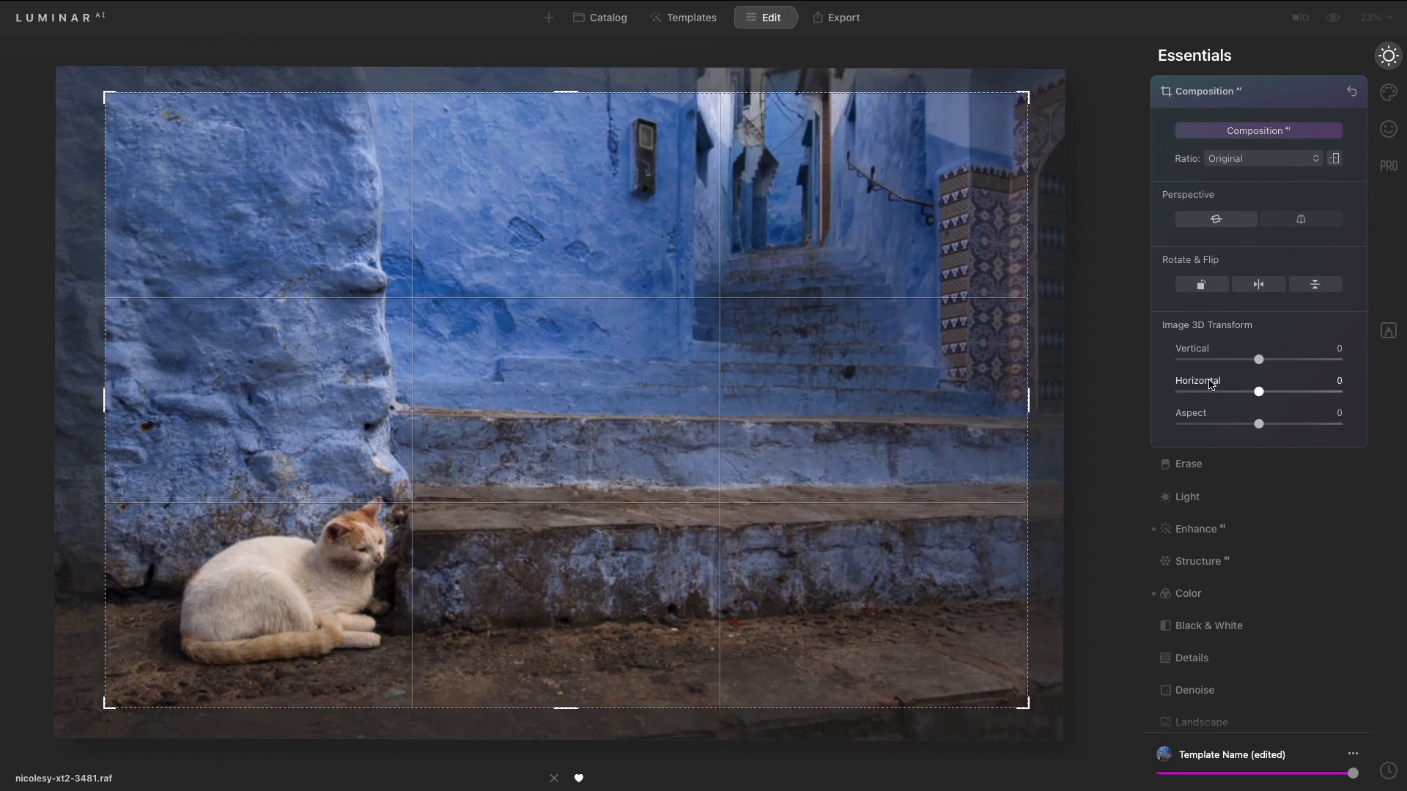
{"action": "left_click", "coordinate": [1270, 96]}
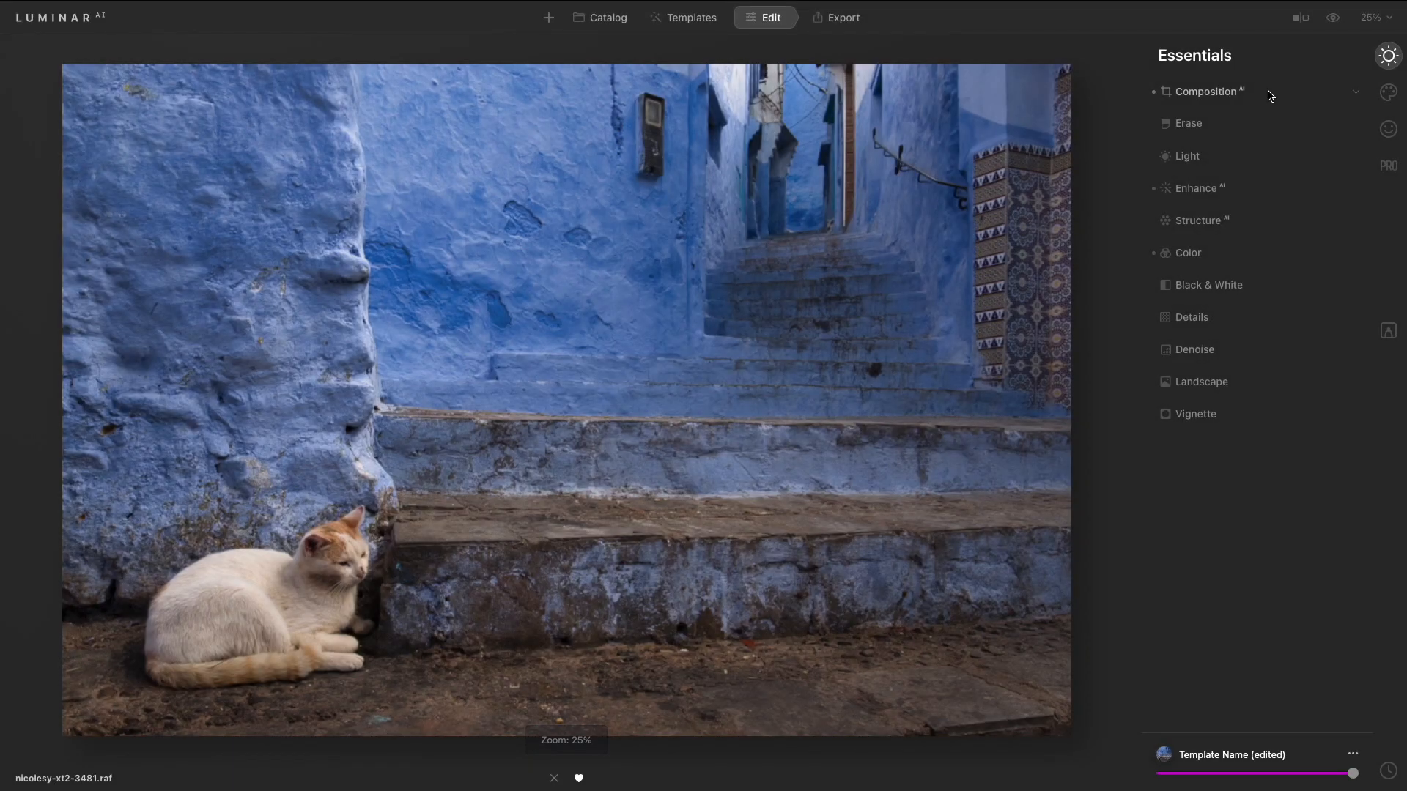
- Toggle the before/after view to compare the edited alley photo with the original
{"action": "key", "text": "backslash"}
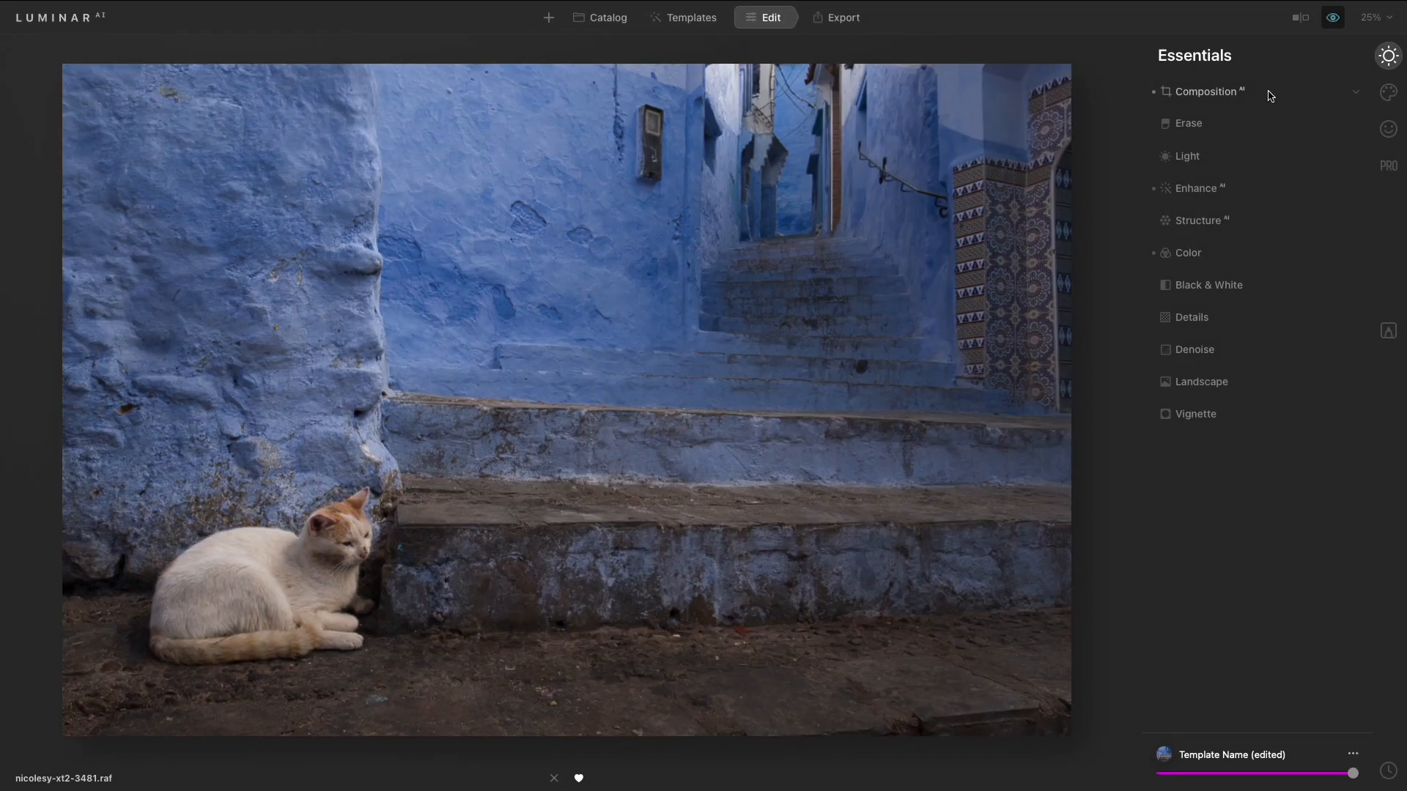
{"action": "key", "text": "backslash"}
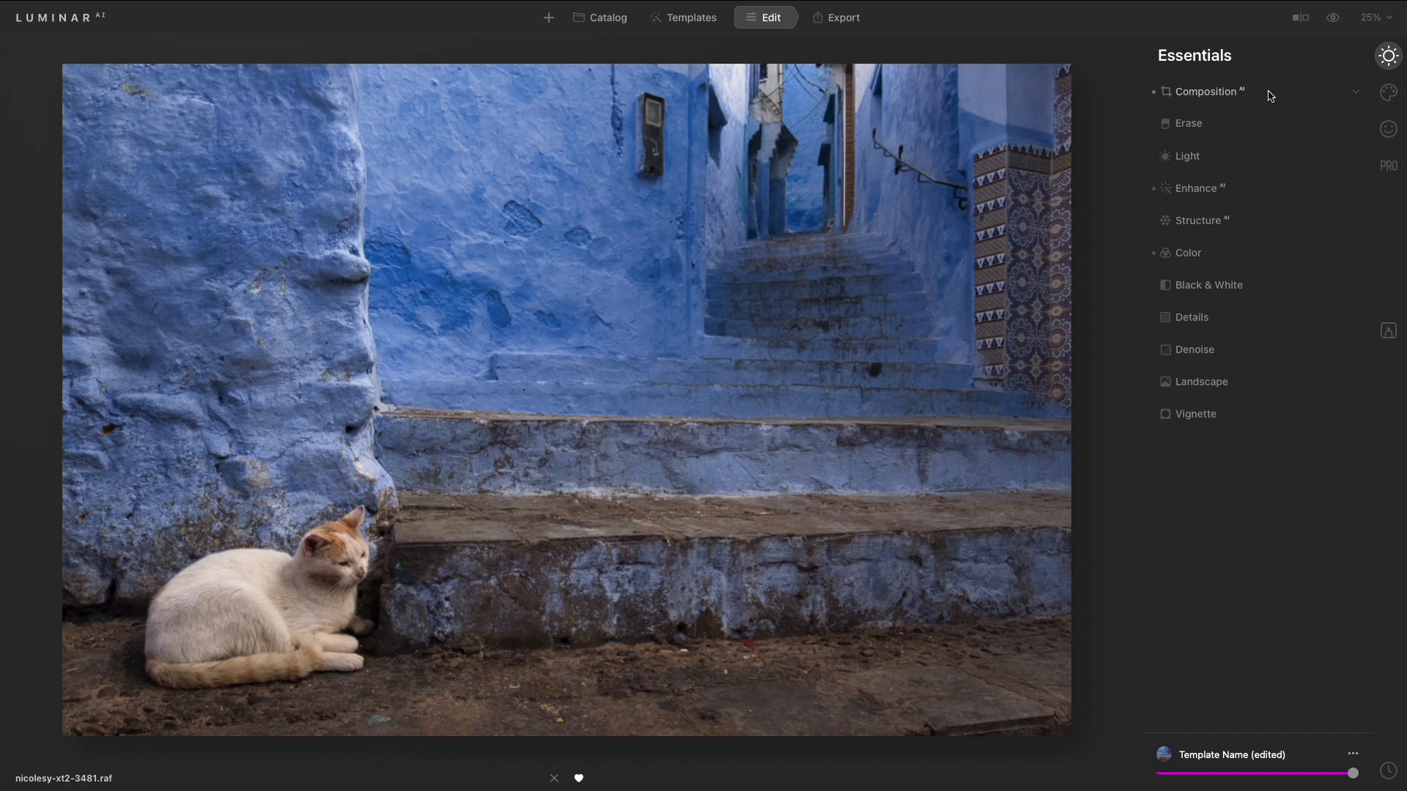
{"action": "key", "text": "backslash"}
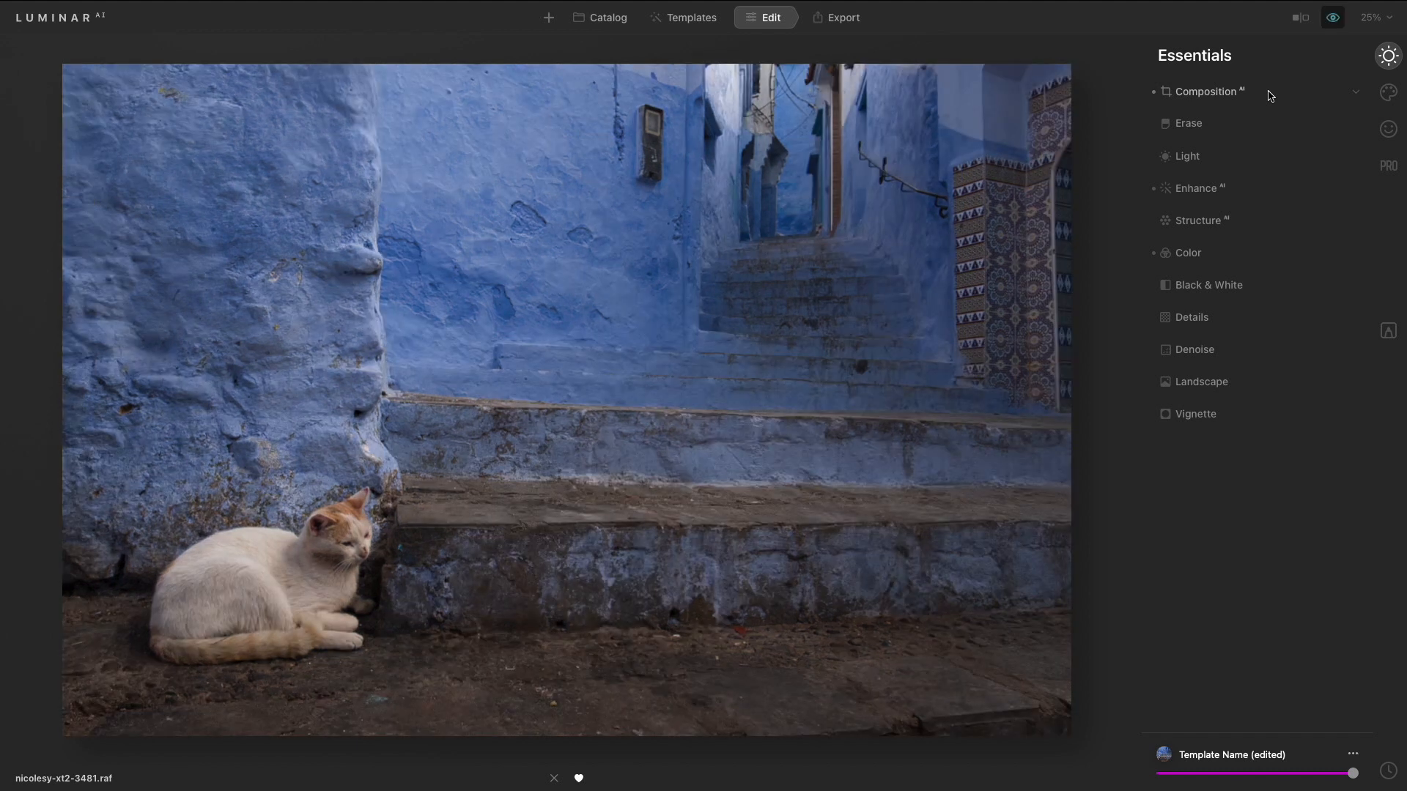
{"action": "key", "text": "backslash"}
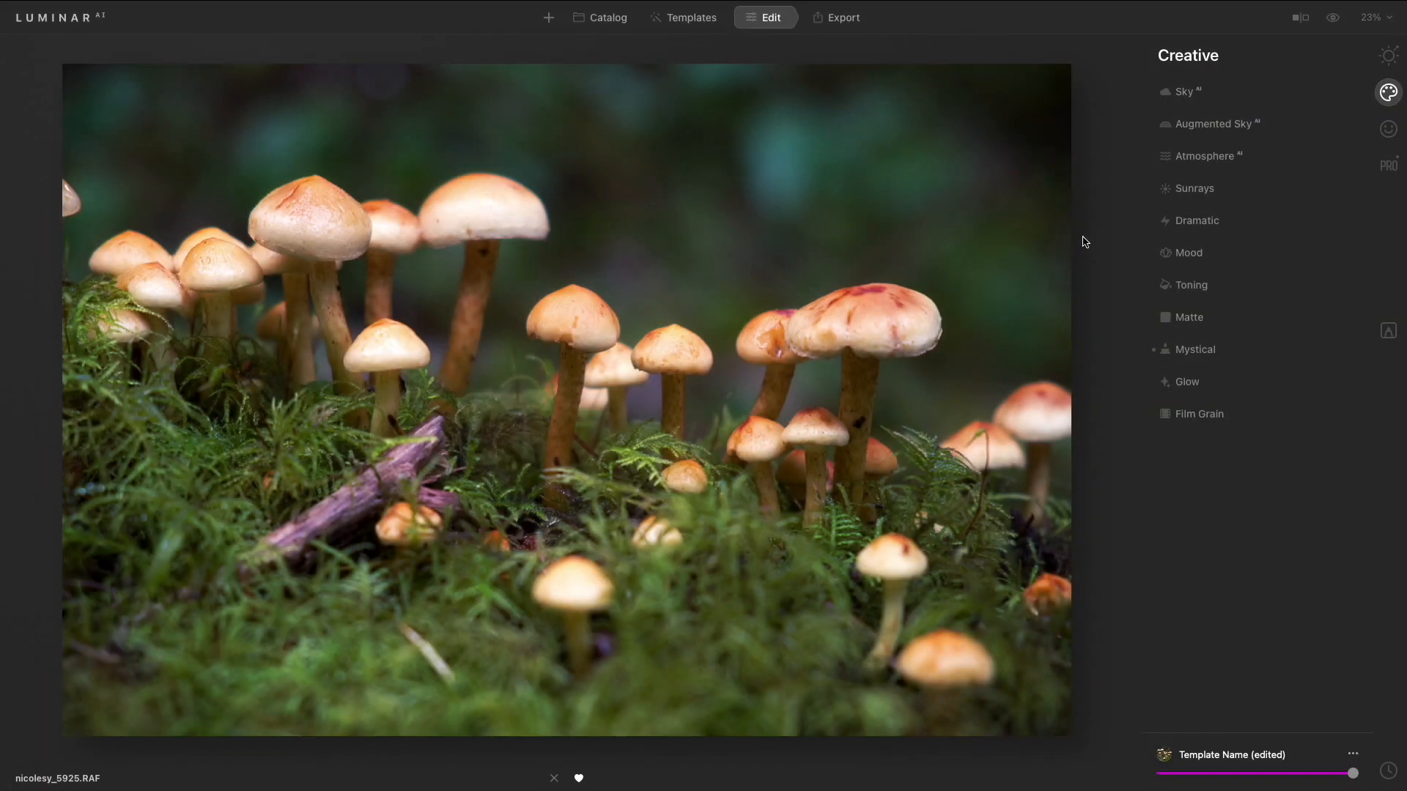
- Compare the mushroom photo with its original and inspect the Light settings in Essentials
{"action": "key", "text": "backslash"}
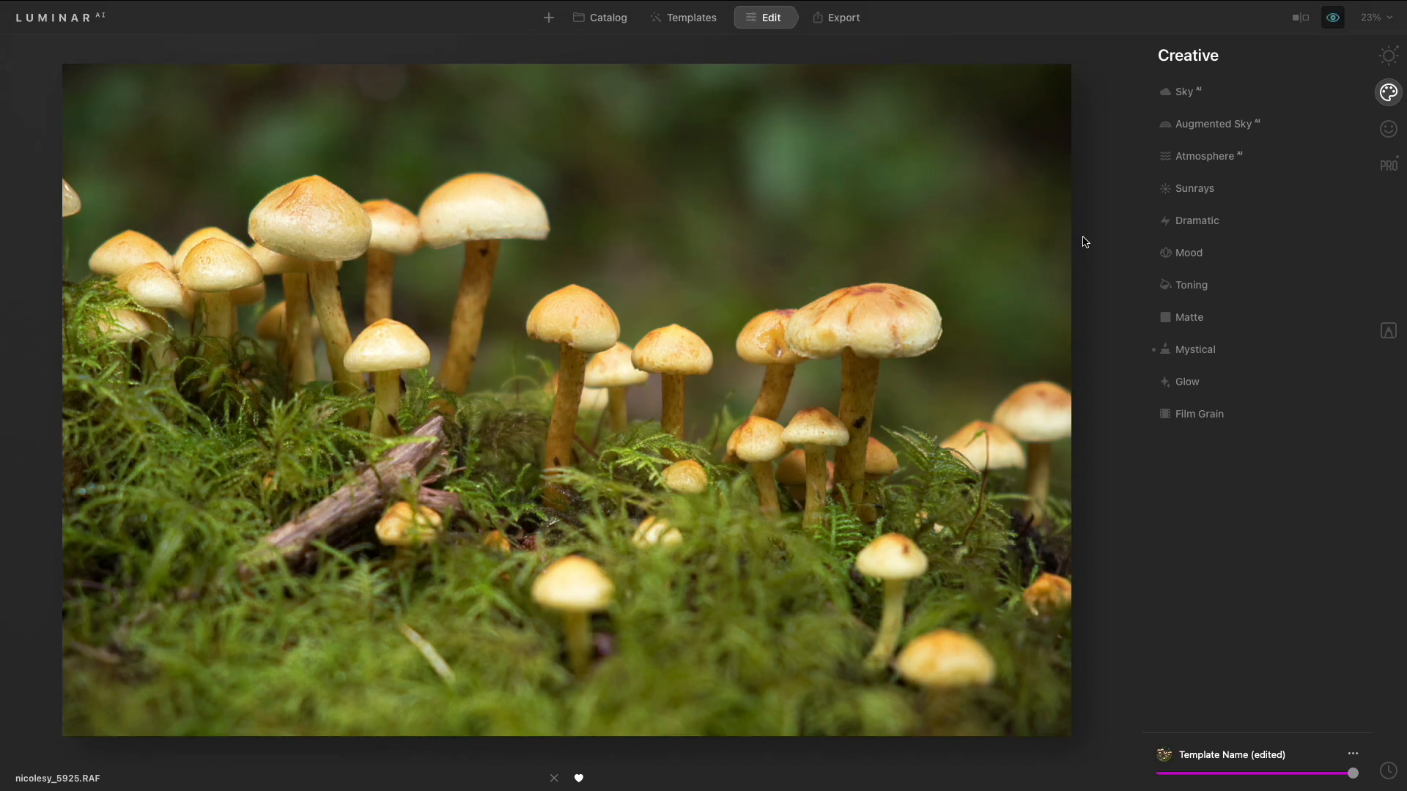
{"action": "key", "text": "backslash"}
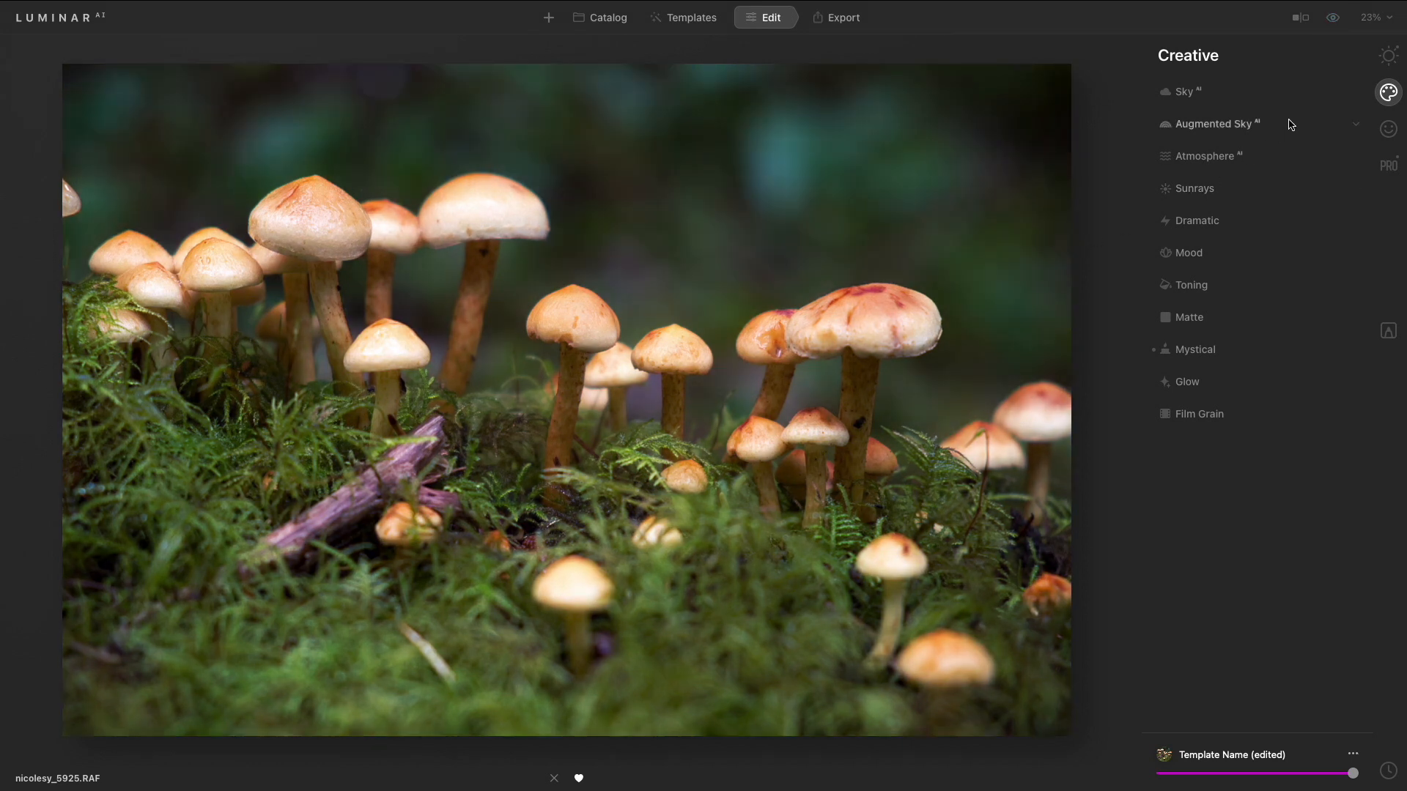
{"action": "left_click", "coordinate": [1388, 55]}
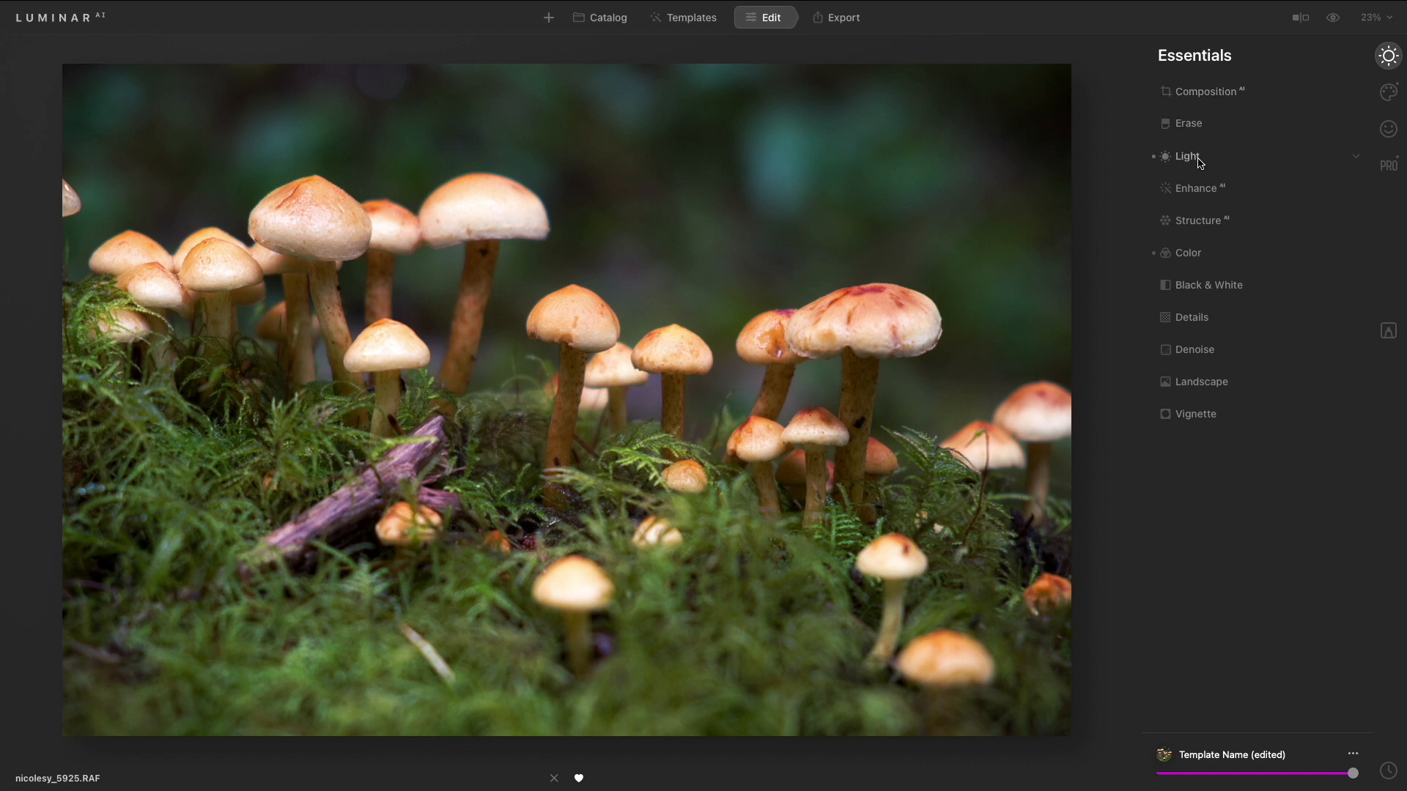
{"action": "left_click", "coordinate": [1197, 158]}
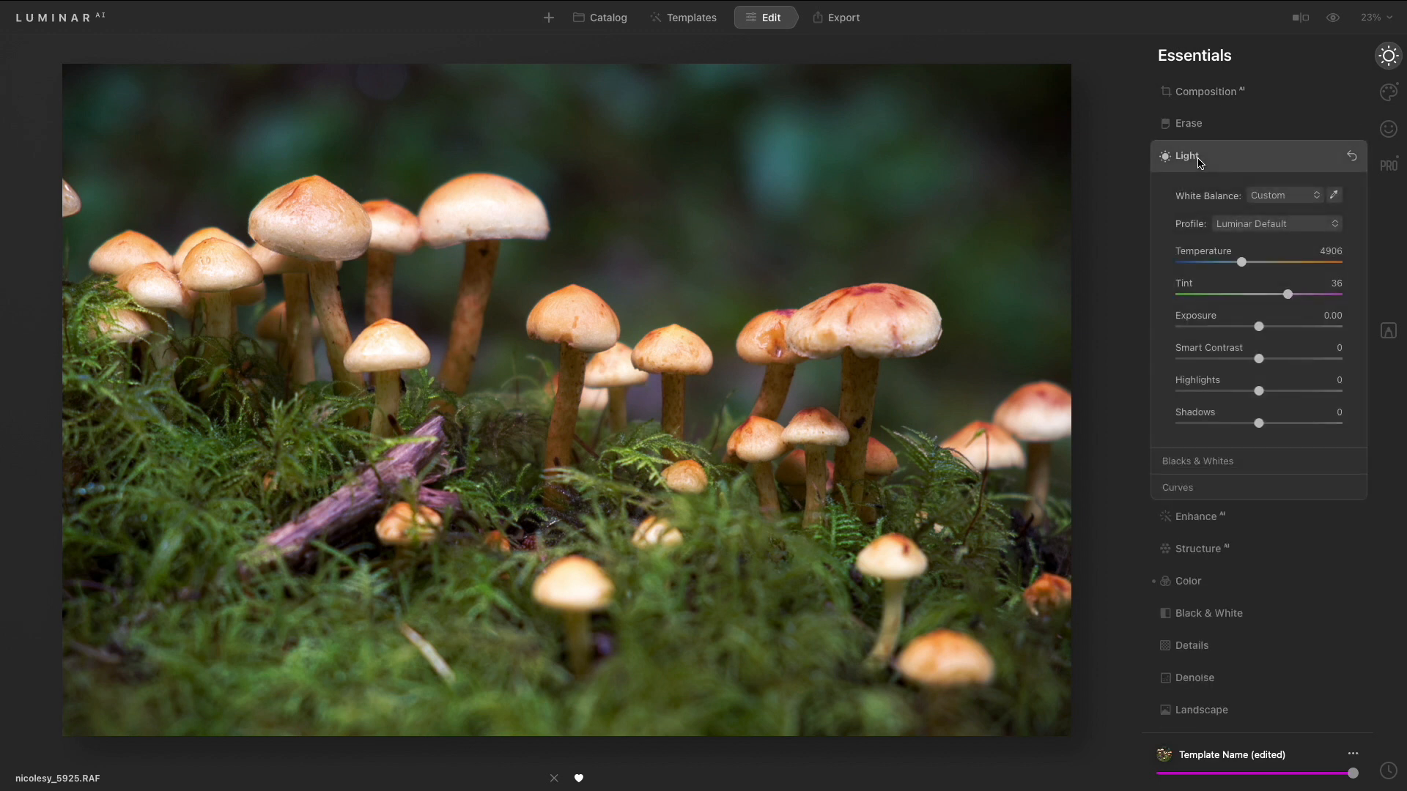
{"action": "left_click", "coordinate": [1211, 159]}
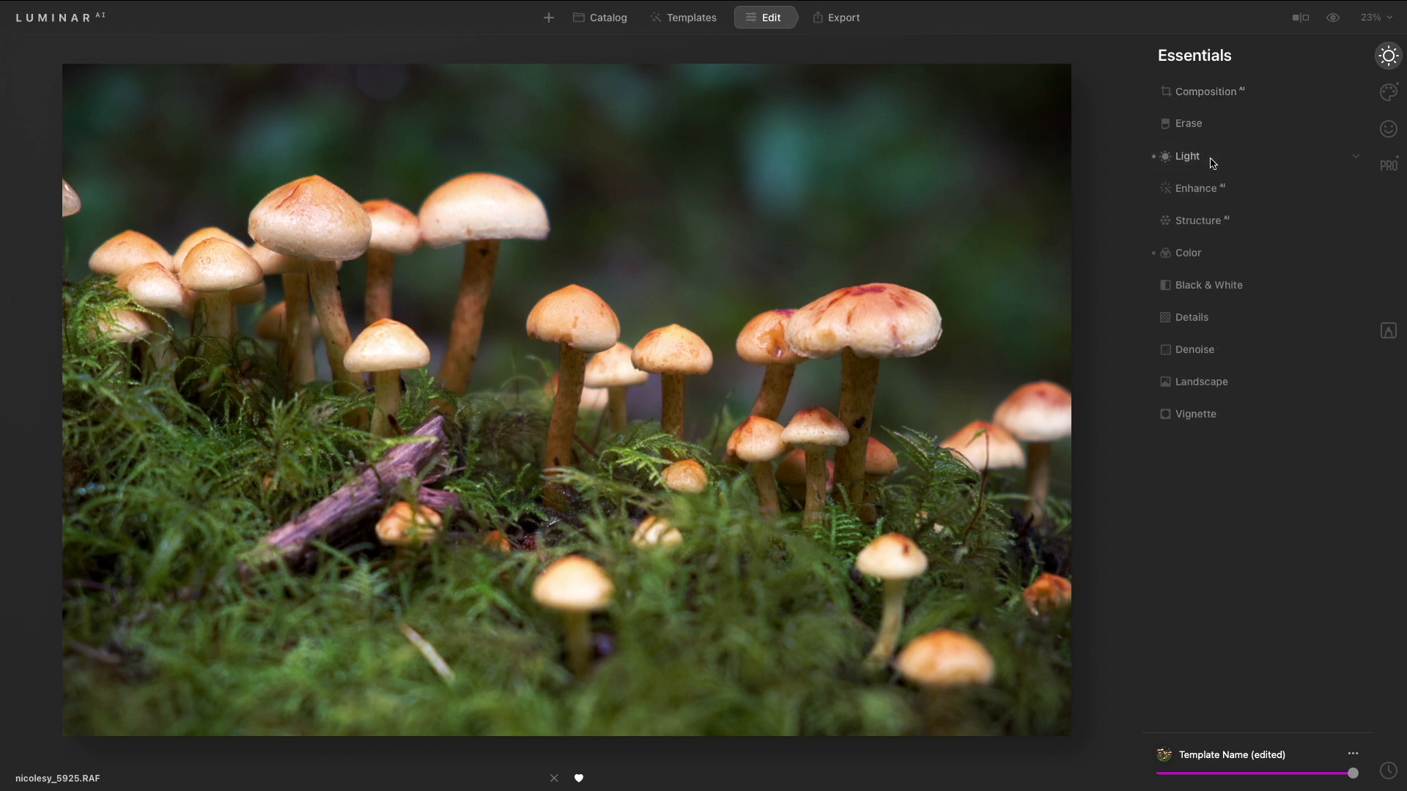
- Toggle the Color and Color Harmony adjustments off and on to compare their effect
{"action": "left_click", "coordinate": [1199, 252]}
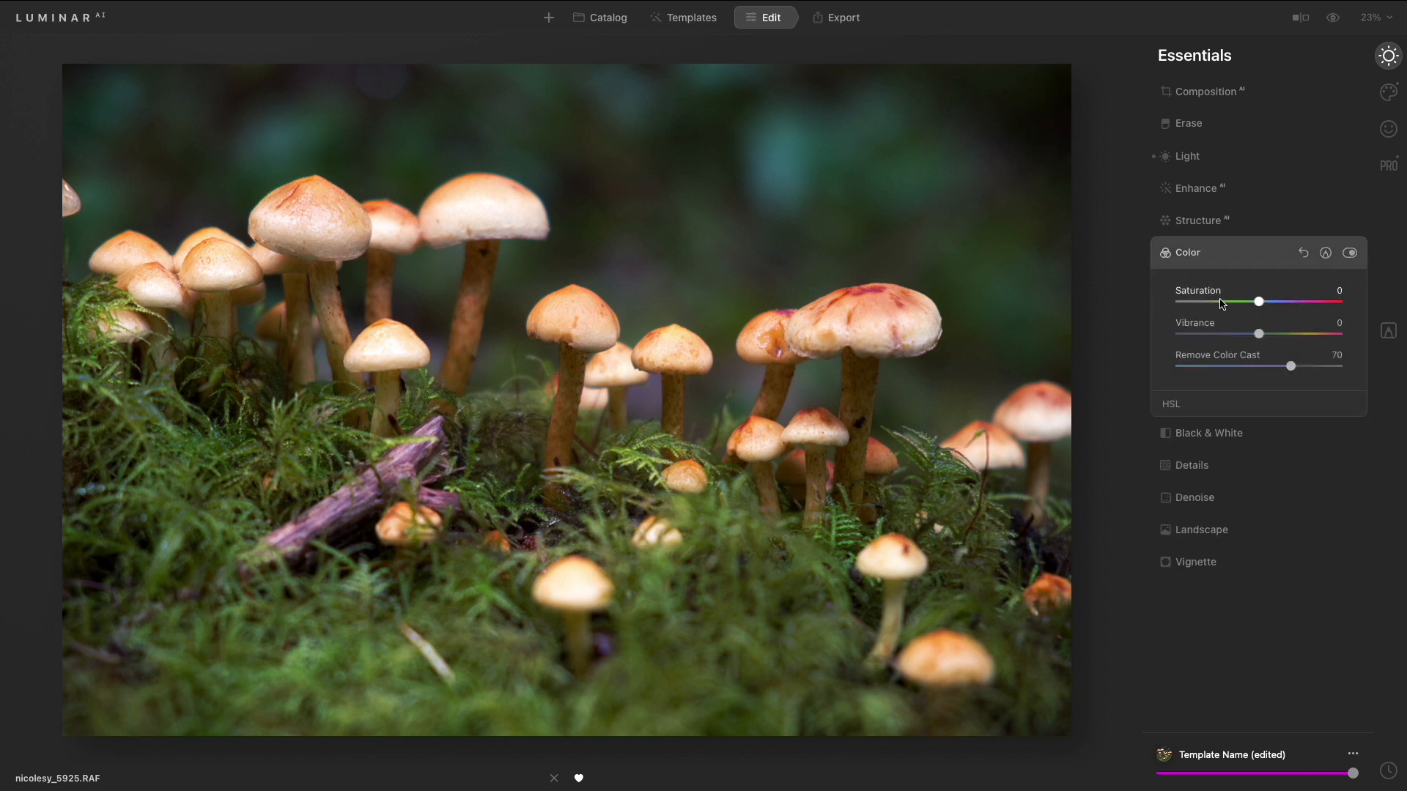
{"action": "left_click", "coordinate": [1348, 254]}
{"action": "left_click", "coordinate": [1349, 254]}
{"action": "left_click", "coordinate": [1388, 167]}
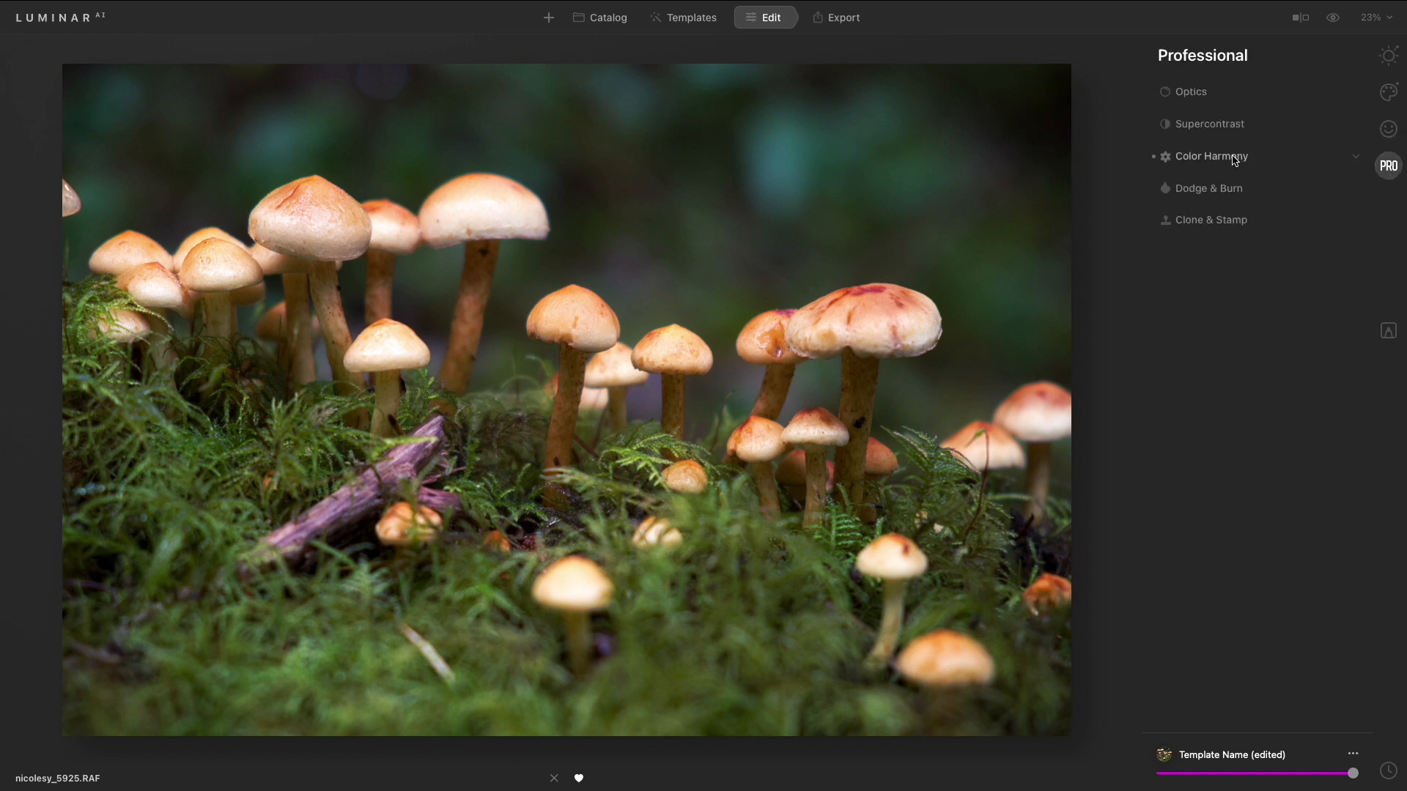
{"action": "left_click", "coordinate": [1235, 158]}
{"action": "left_click", "coordinate": [1349, 156]}
{"action": "left_click", "coordinate": [1348, 157]}
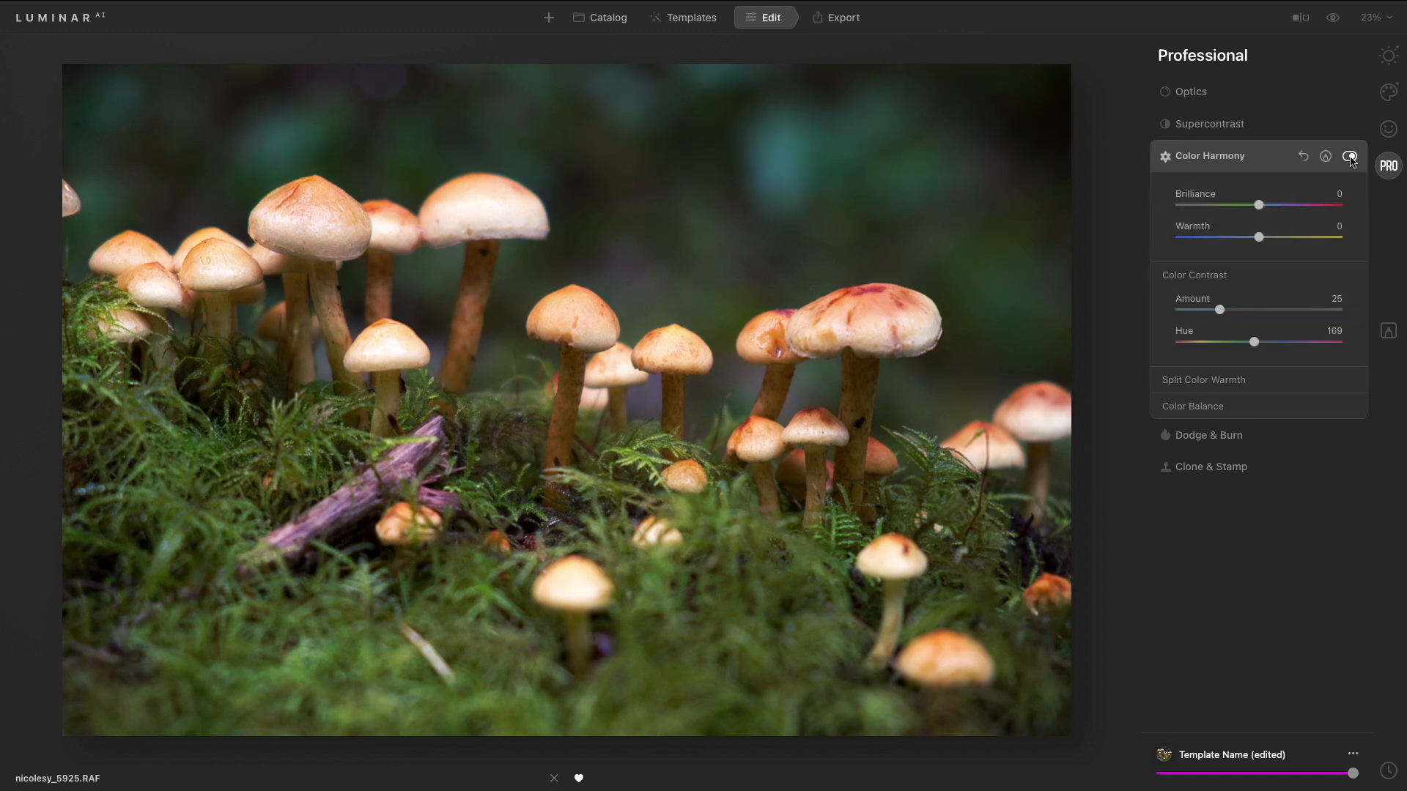
- Open Mystical in the Creative tools, toggle it off and on, and collapse it
{"action": "left_click", "coordinate": [1389, 93]}
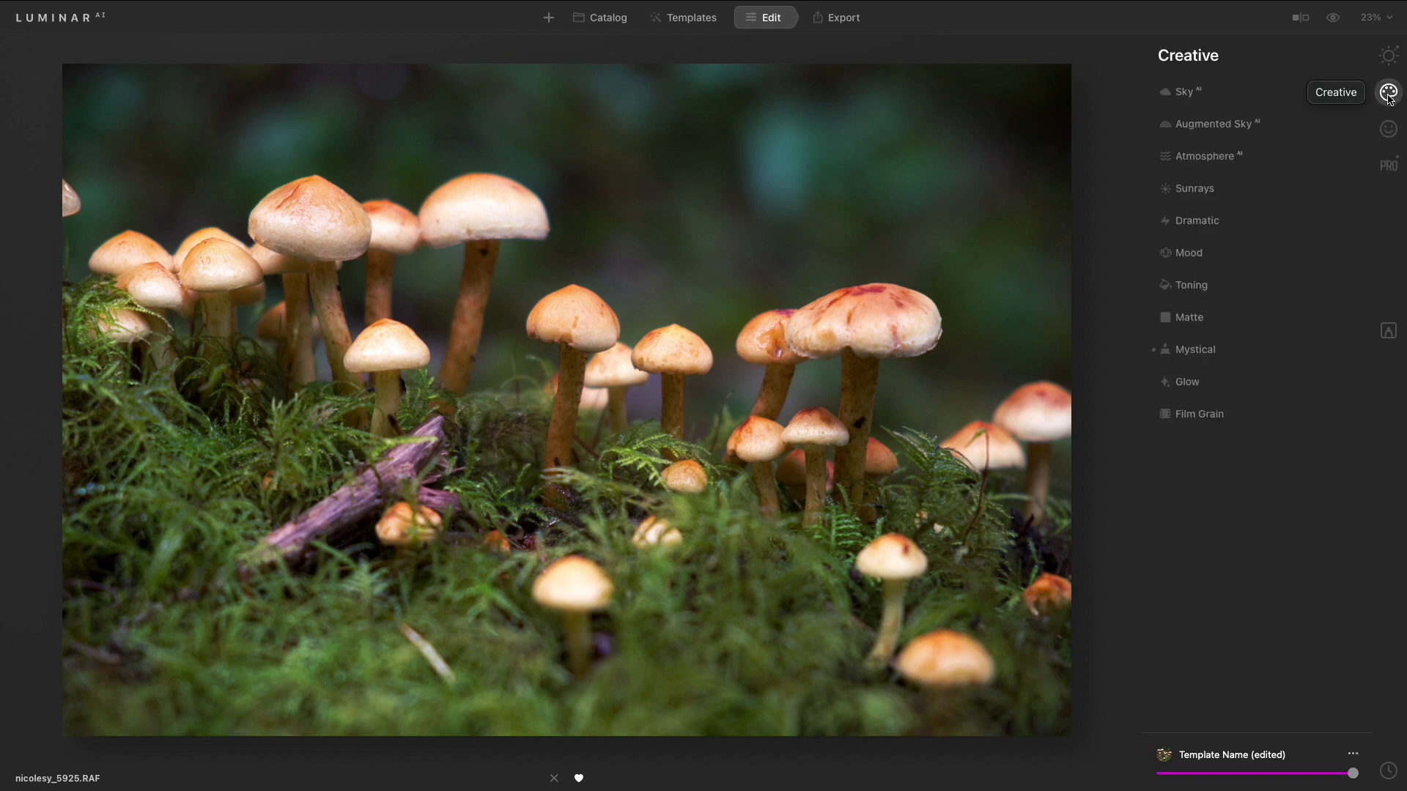
{"action": "left_click", "coordinate": [1228, 354]}
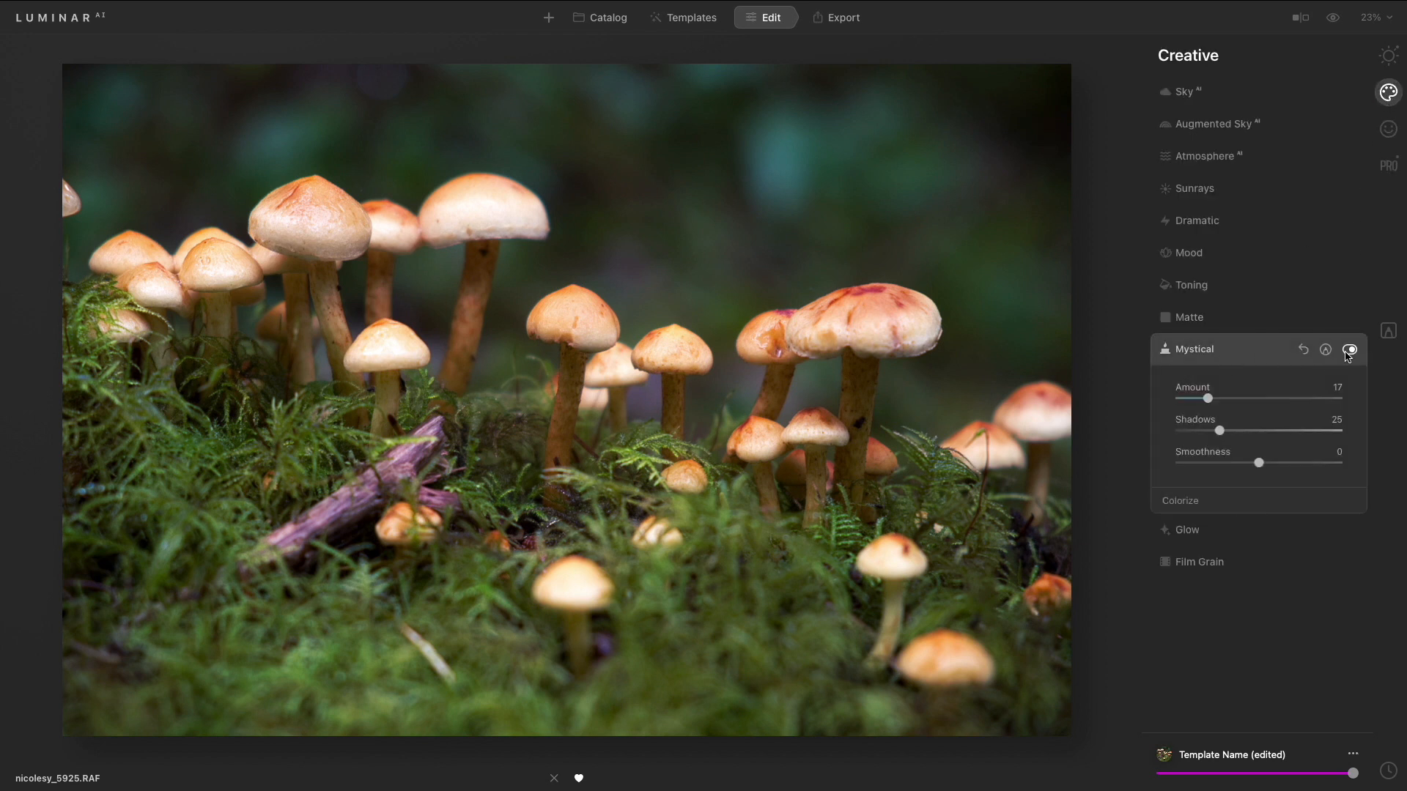
{"action": "left_click", "coordinate": [1348, 351]}
{"action": "left_click", "coordinate": [1348, 351]}
{"action": "left_click", "coordinate": [1254, 353]}
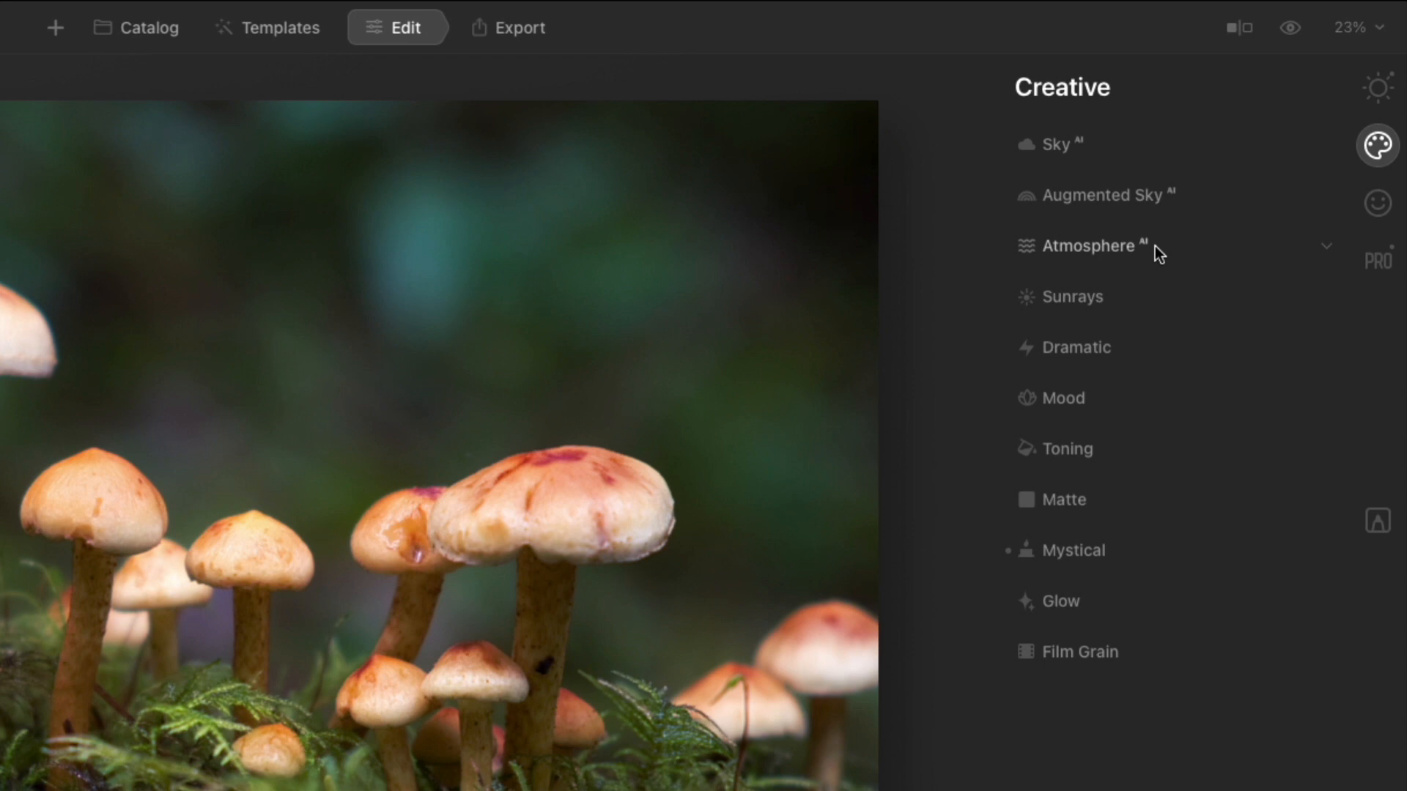
- Open Atmosphere AI and set its Amount to 100
{"action": "left_click", "coordinate": [1155, 245]}
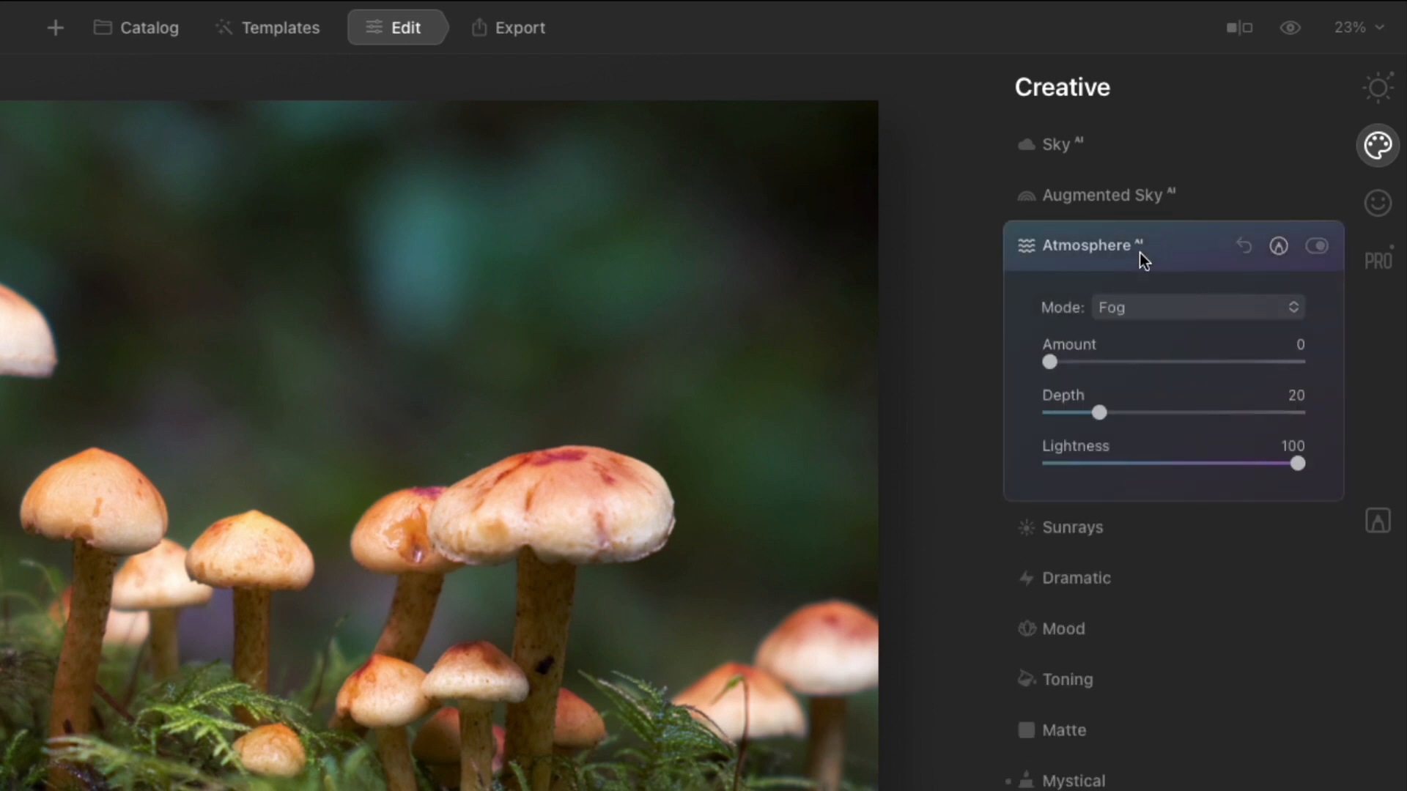
{"action": "left_click_drag", "start_coordinate": [1048, 361], "coordinate": [1132, 372]}
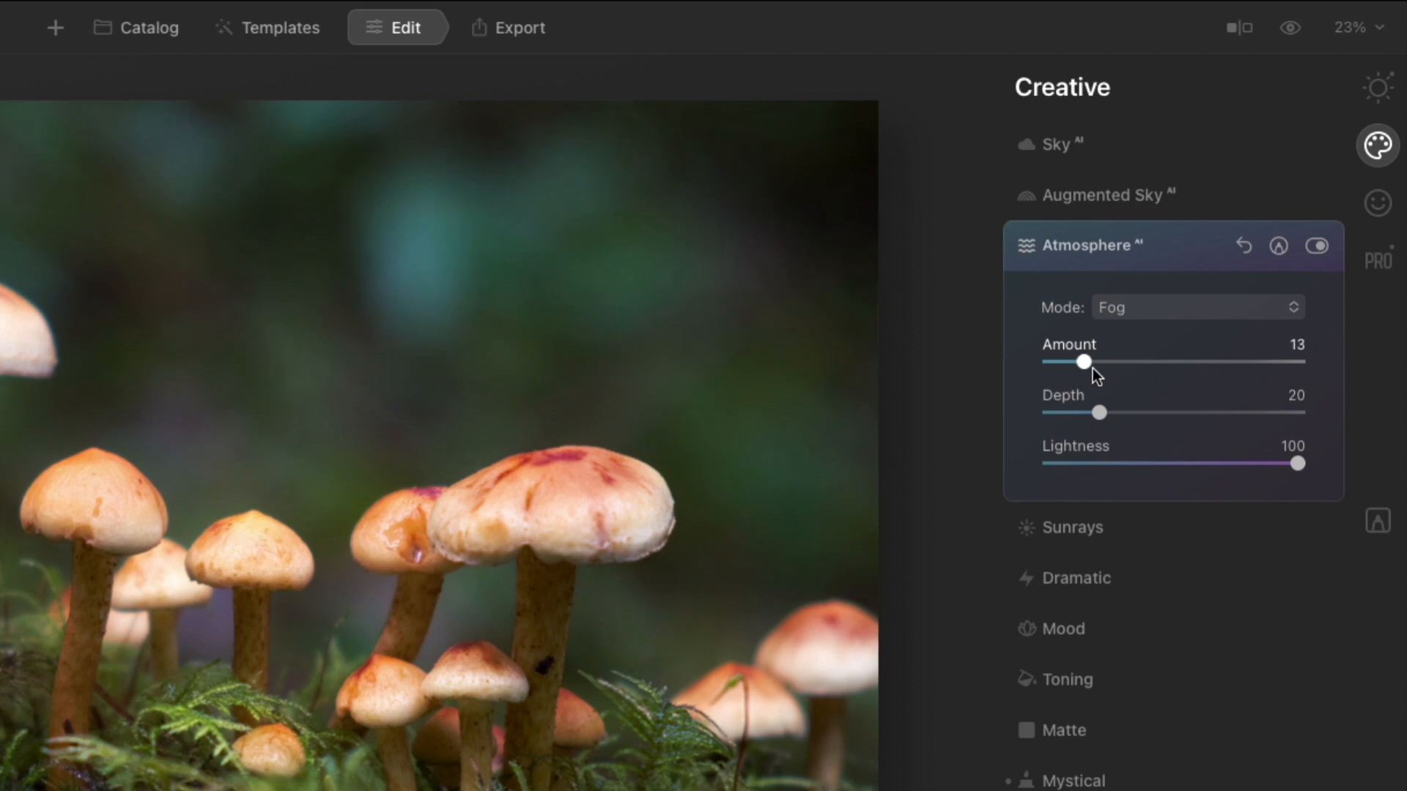
{"action": "left_click_drag", "start_coordinate": [1192, 289], "coordinate": [1365, 287]}
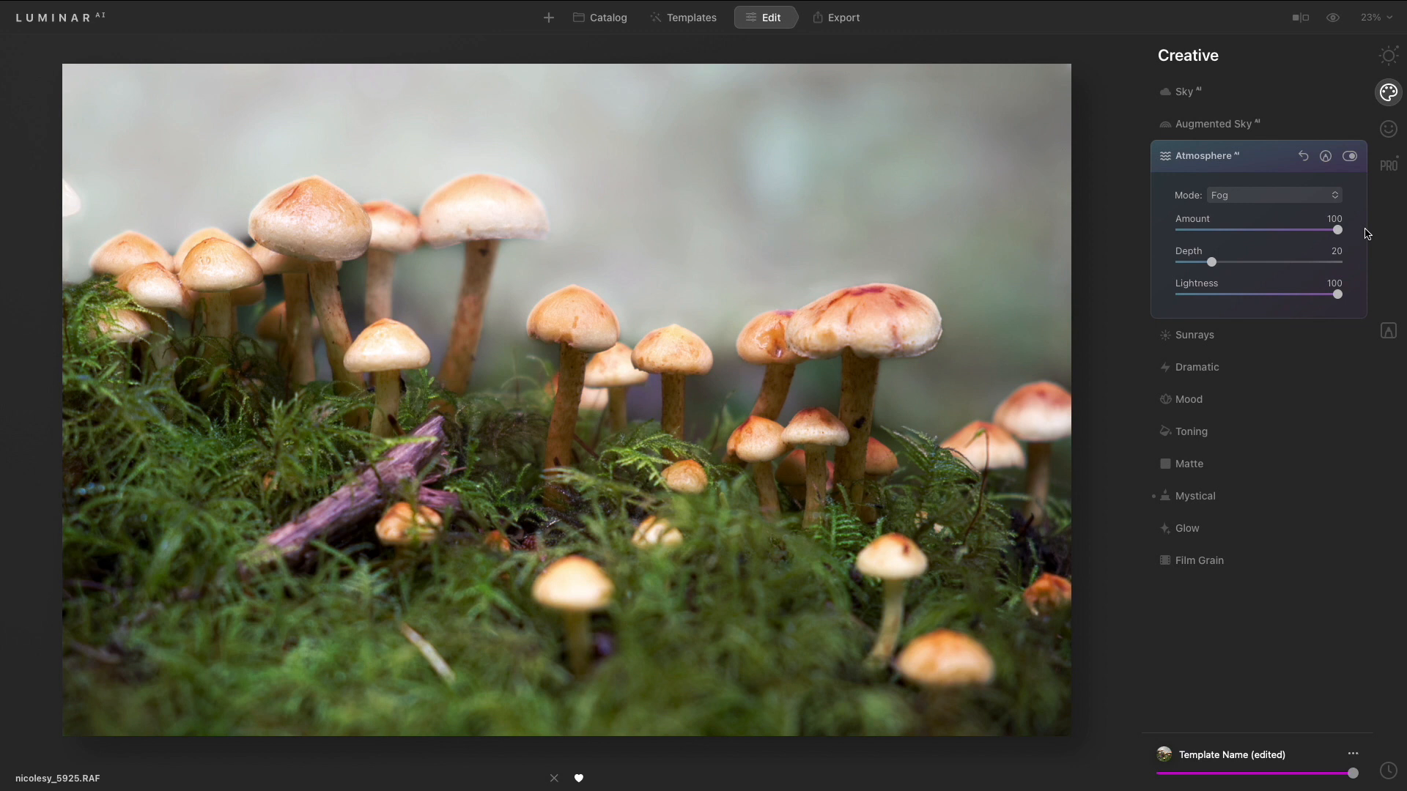
- Try the Layered Fog, Mist and Haze Atmosphere modes before returning to Fog
{"action": "left_click", "coordinate": [1297, 196]}
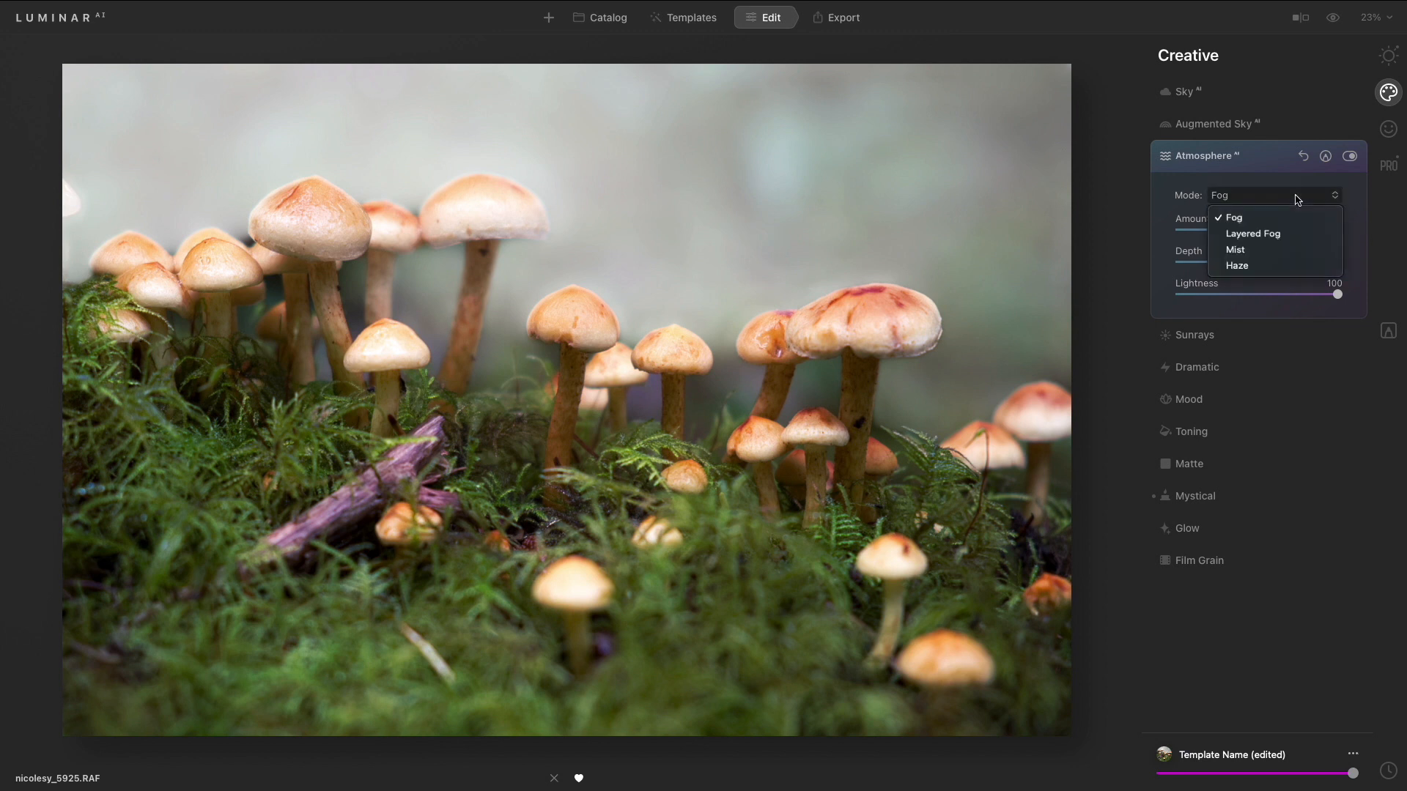
{"action": "left_click", "coordinate": [1294, 233]}
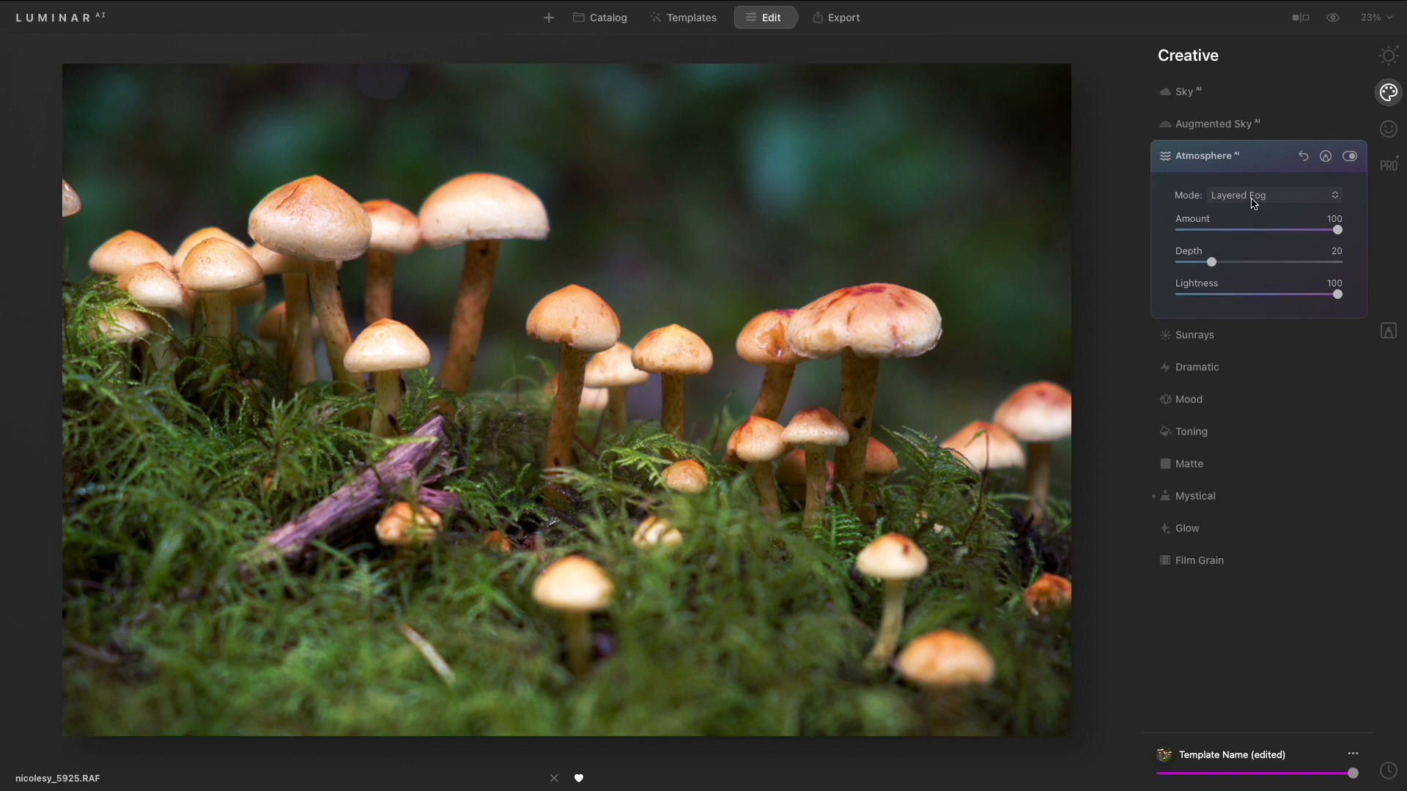
{"action": "left_click", "coordinate": [1252, 197]}
{"action": "left_click", "coordinate": [1255, 250]}
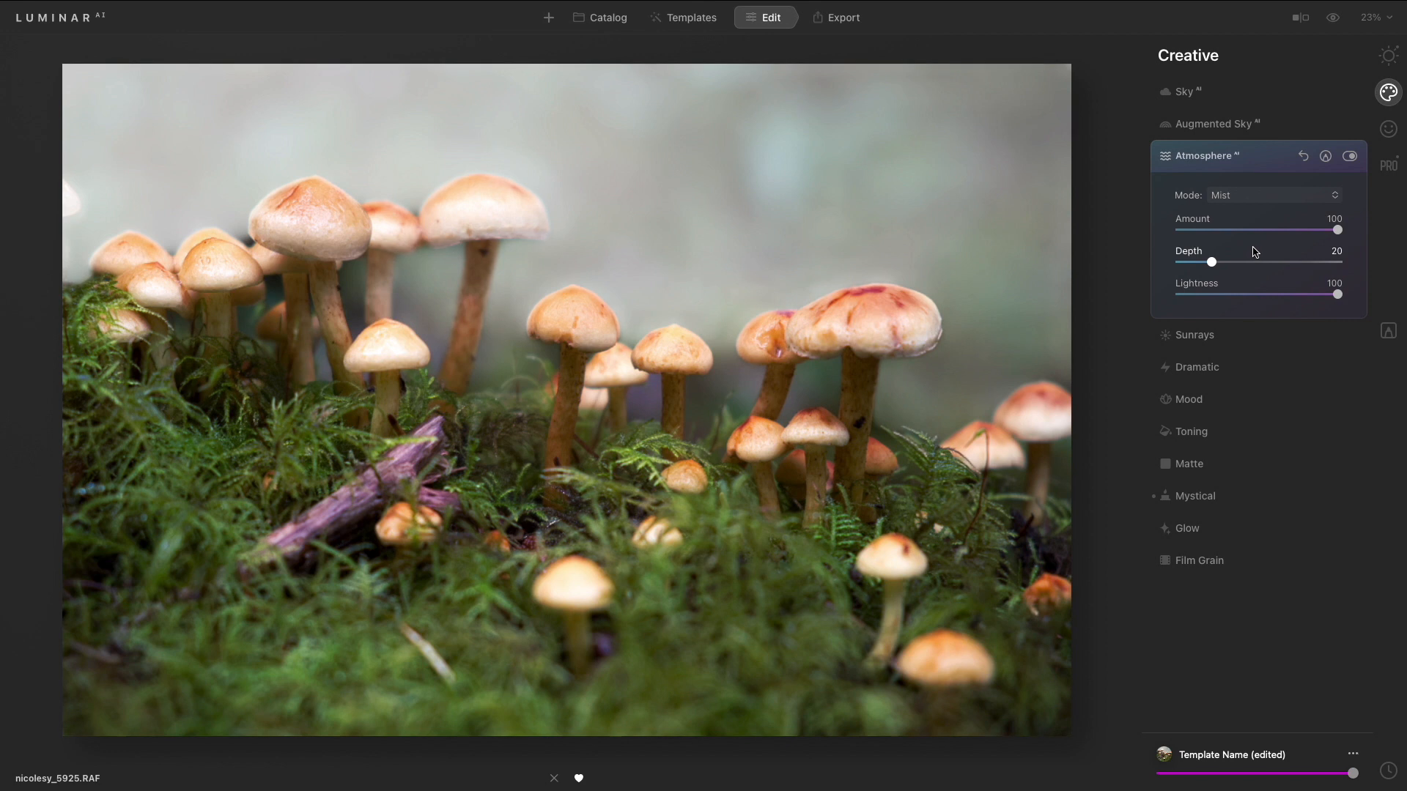
{"action": "left_click", "coordinate": [1252, 196]}
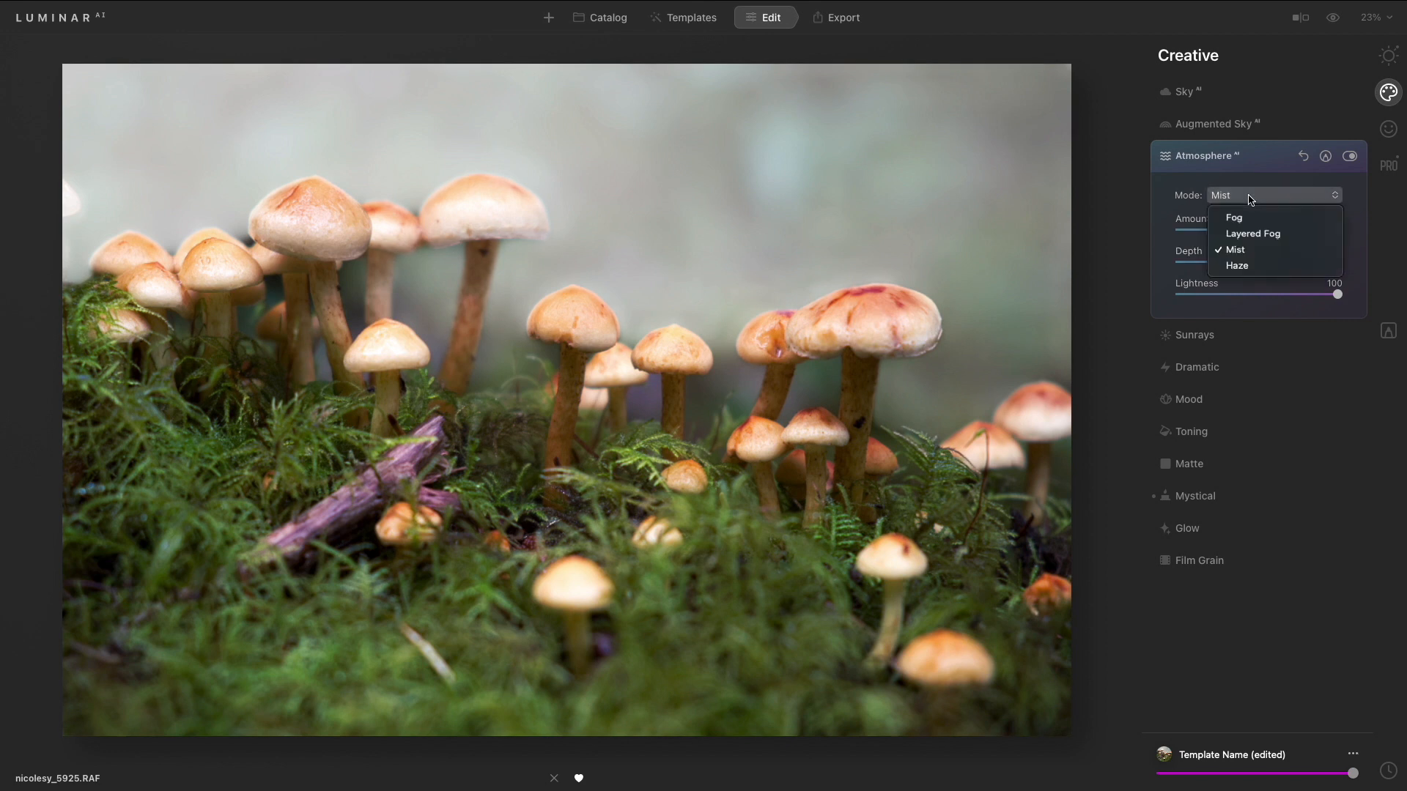
{"action": "left_click", "coordinate": [1255, 266]}
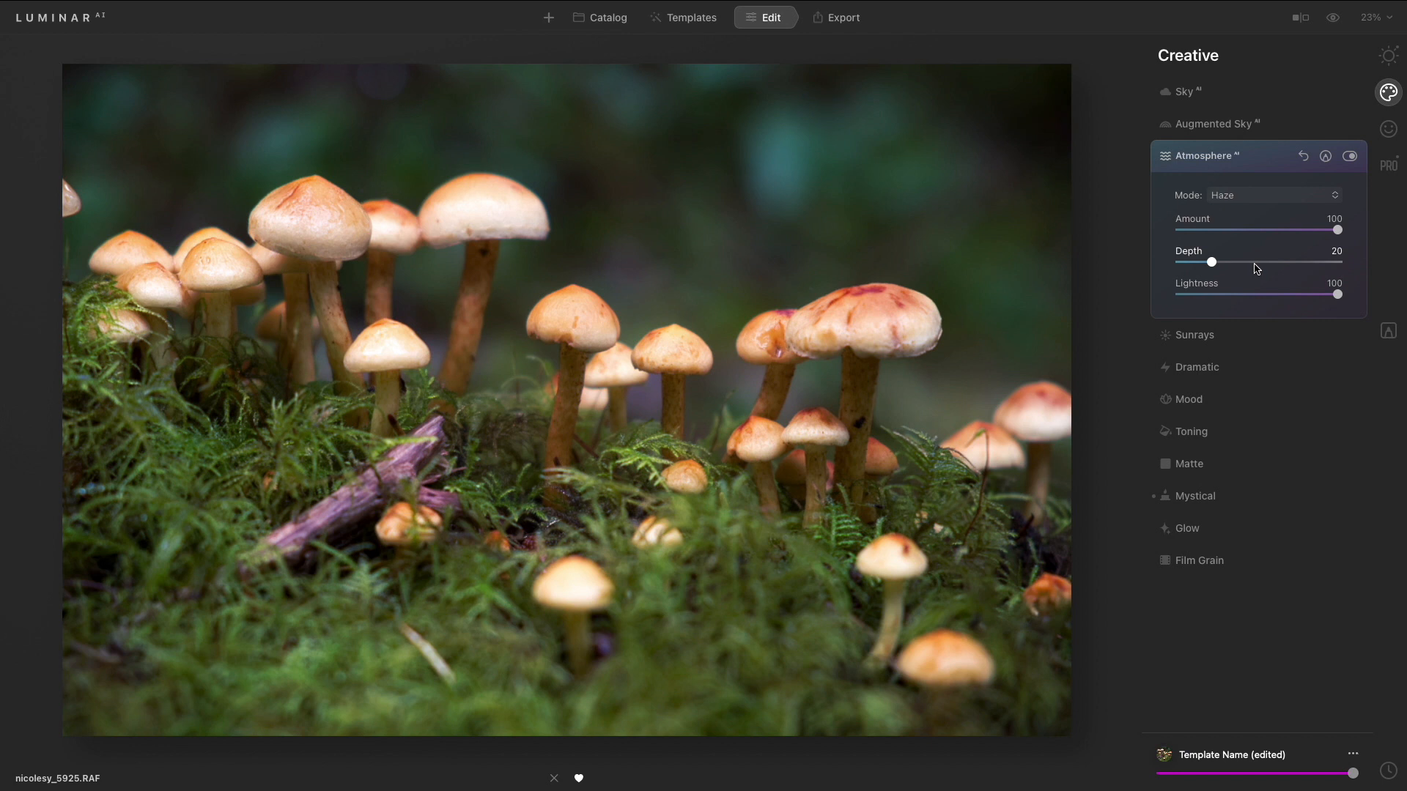
{"action": "left_click", "coordinate": [1248, 196]}
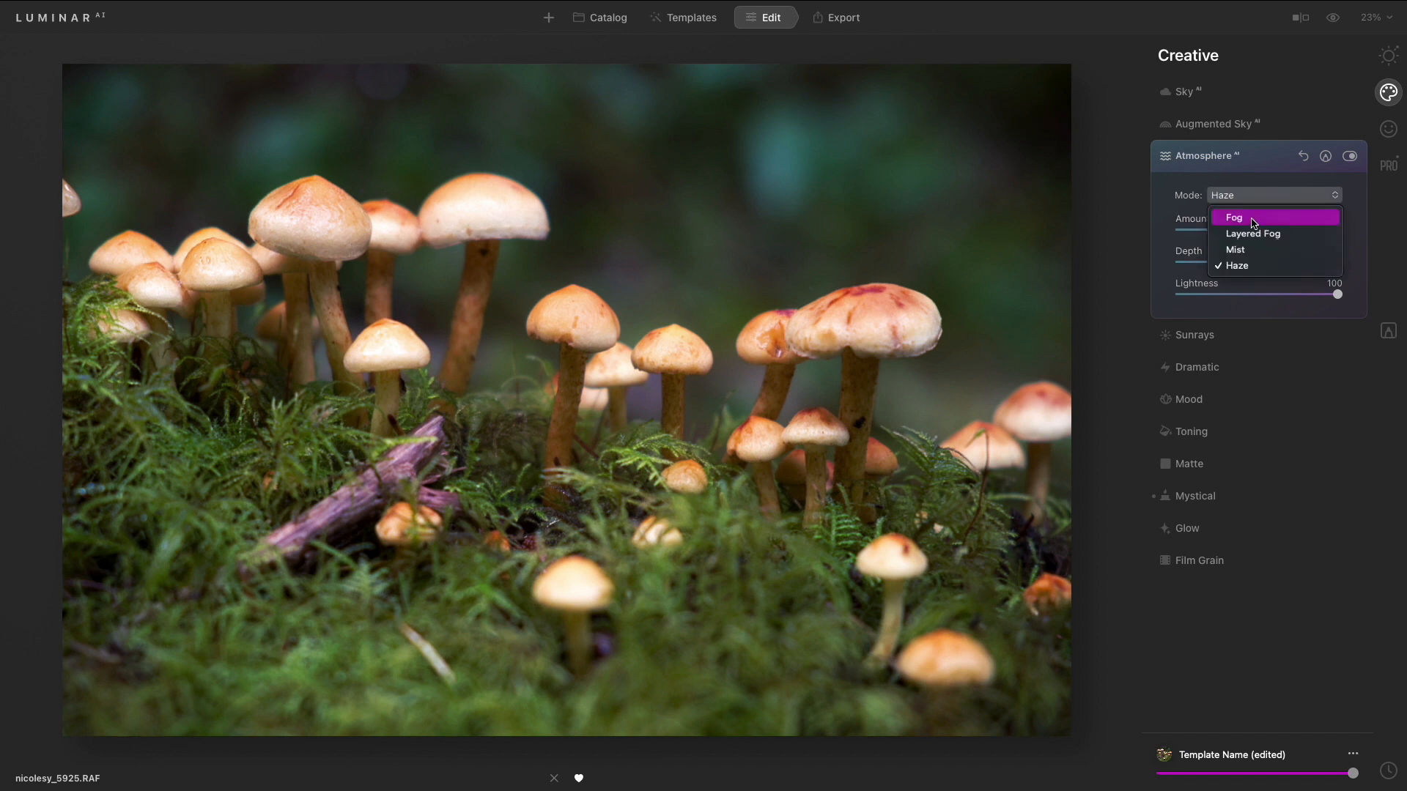
{"action": "left_click", "coordinate": [1251, 218]}
- Switch the Atmosphere mode to Mist and set Depth to 52
{"action": "left_click", "coordinate": [1244, 196]}
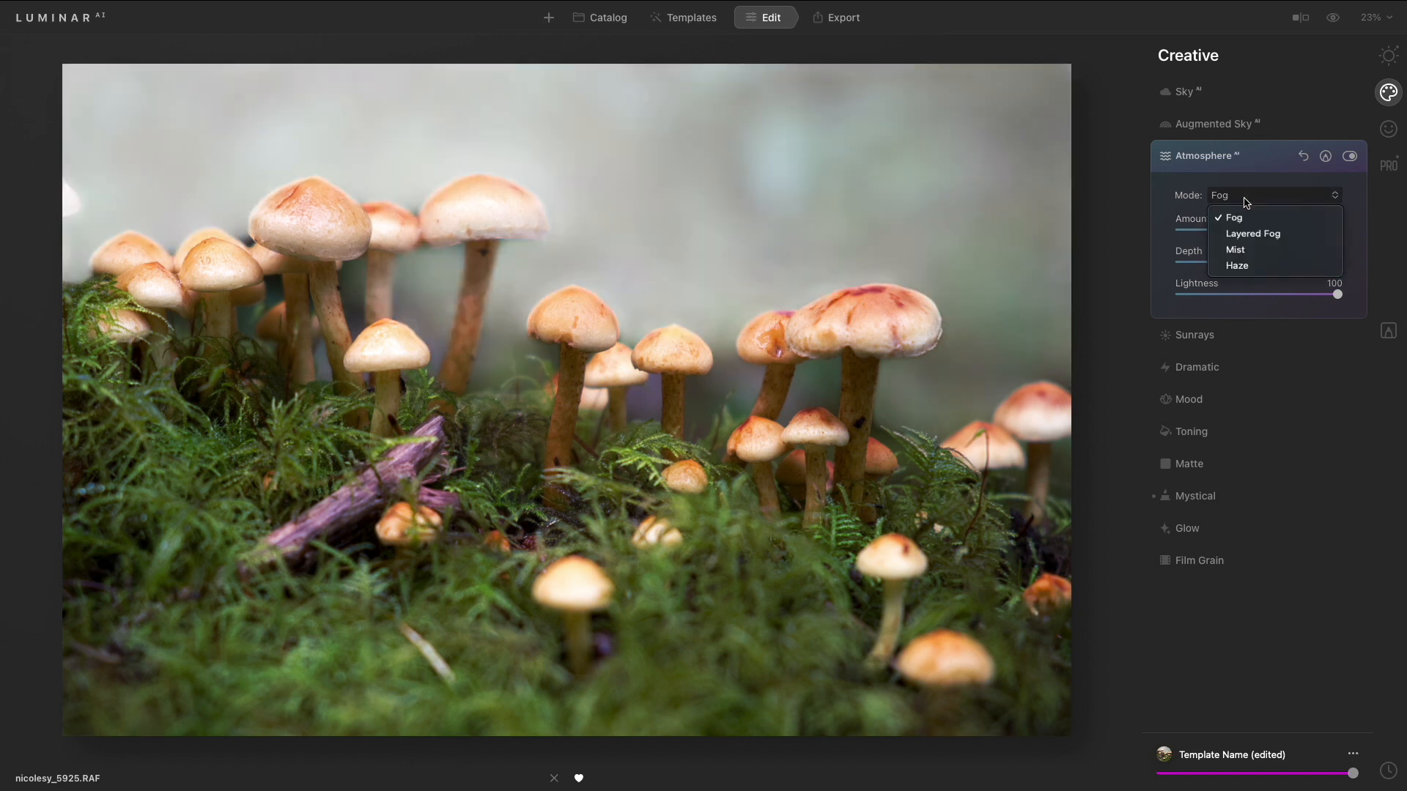
{"action": "left_click", "coordinate": [1250, 251]}
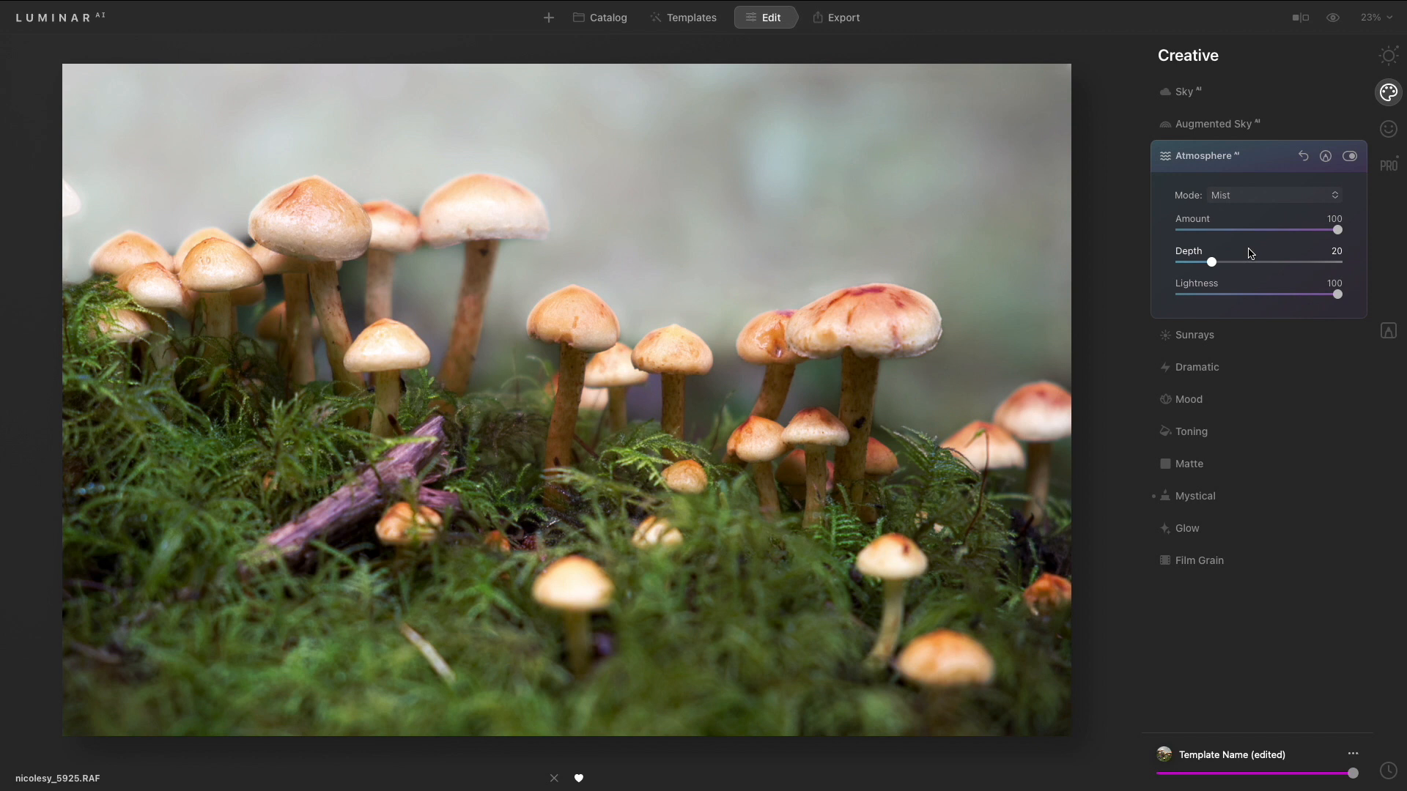
{"action": "mouse_move", "coordinate": [1214, 265]}
{"action": "left_mouse_down"}
{"action": "mouse_move", "coordinate": [1291, 268]}
{"action": "mouse_move", "coordinate": [1175, 262]}
{"action": "mouse_move", "coordinate": [1220, 262]}
{"action": "left_mouse_up"}
{"action": "left_click_drag", "start_coordinate": [1233, 273], "coordinate": [1271, 286]}
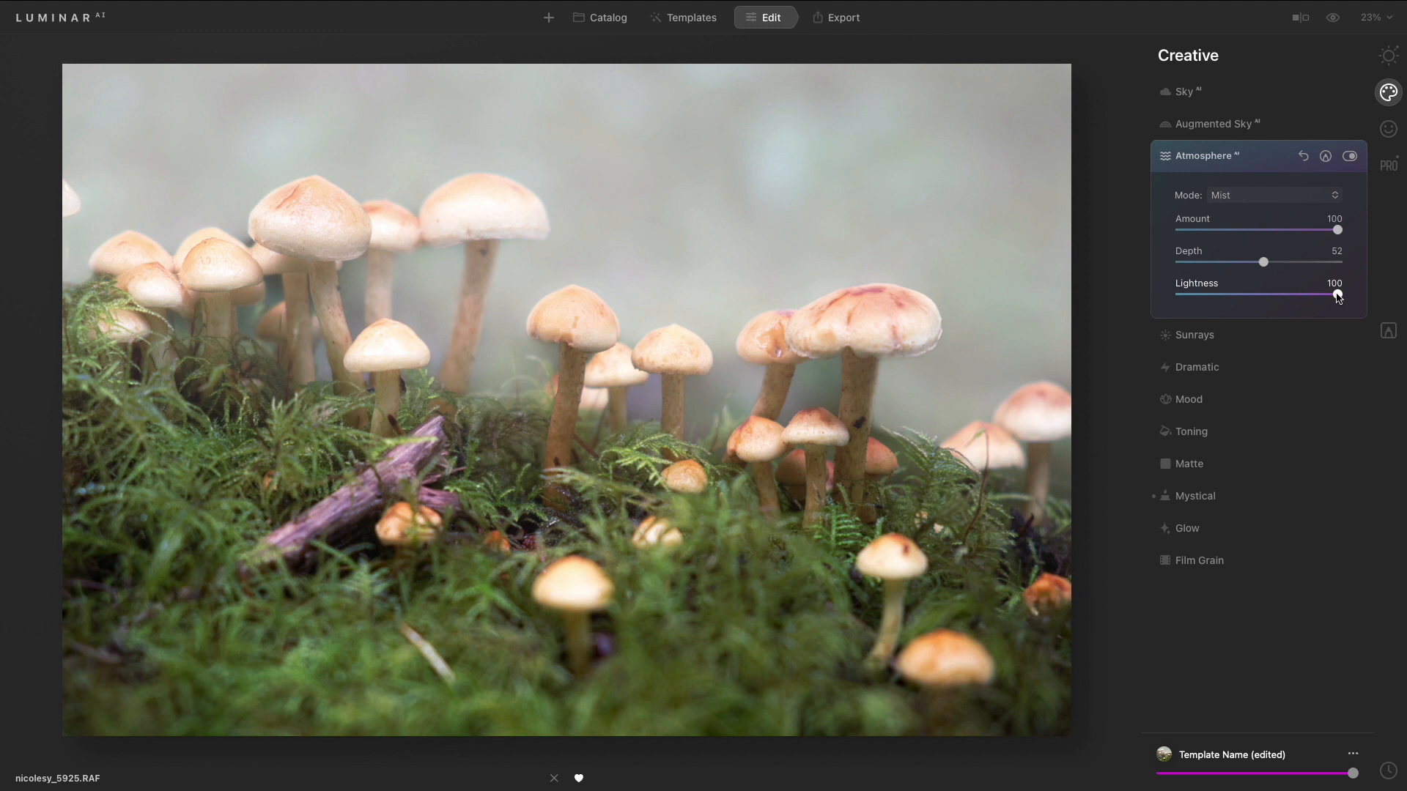
- Set the Atmosphere Lightness to 29 and Amount to 38
{"action": "left_click_drag", "start_coordinate": [1338, 296], "coordinate": [1216, 307]}
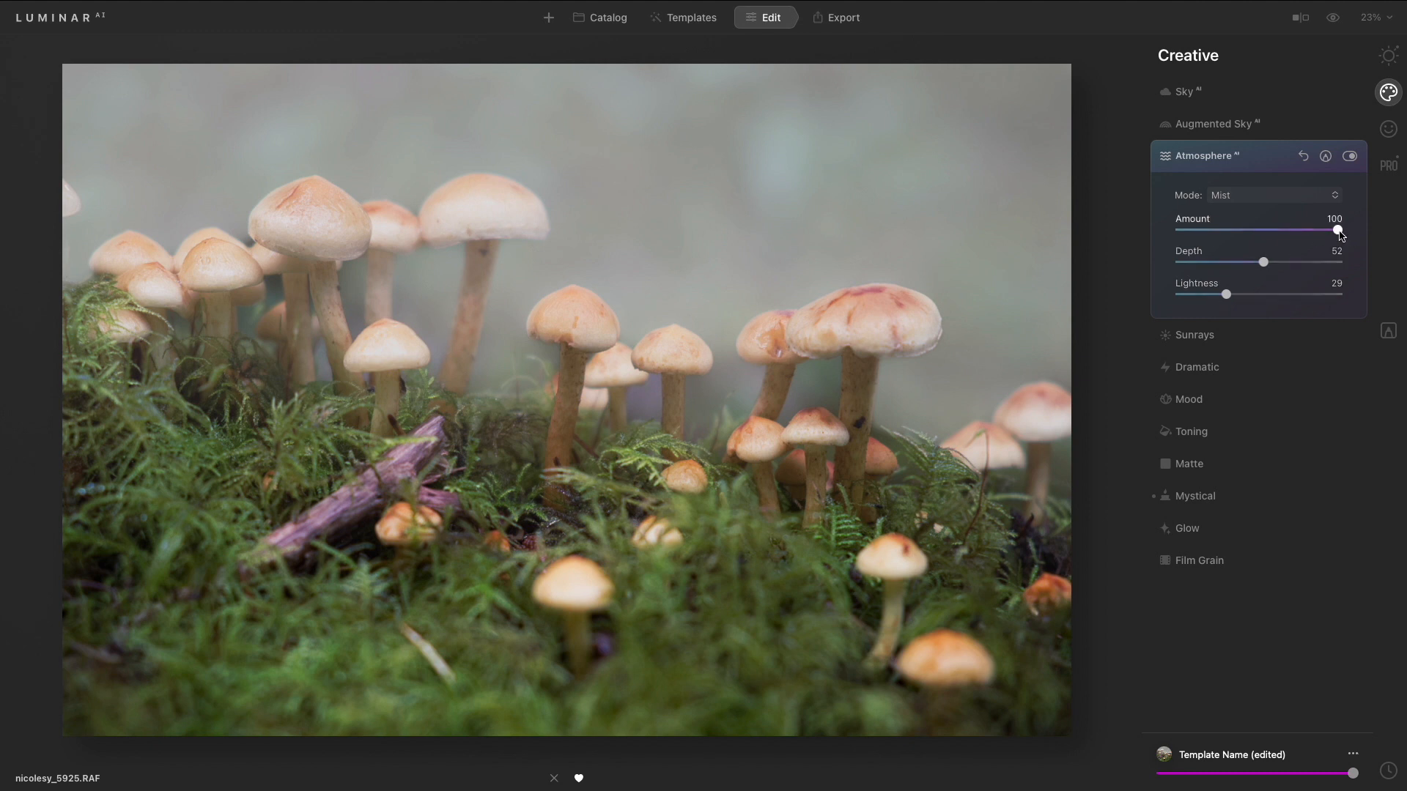
{"action": "left_click_drag", "start_coordinate": [1335, 231], "coordinate": [1234, 242]}
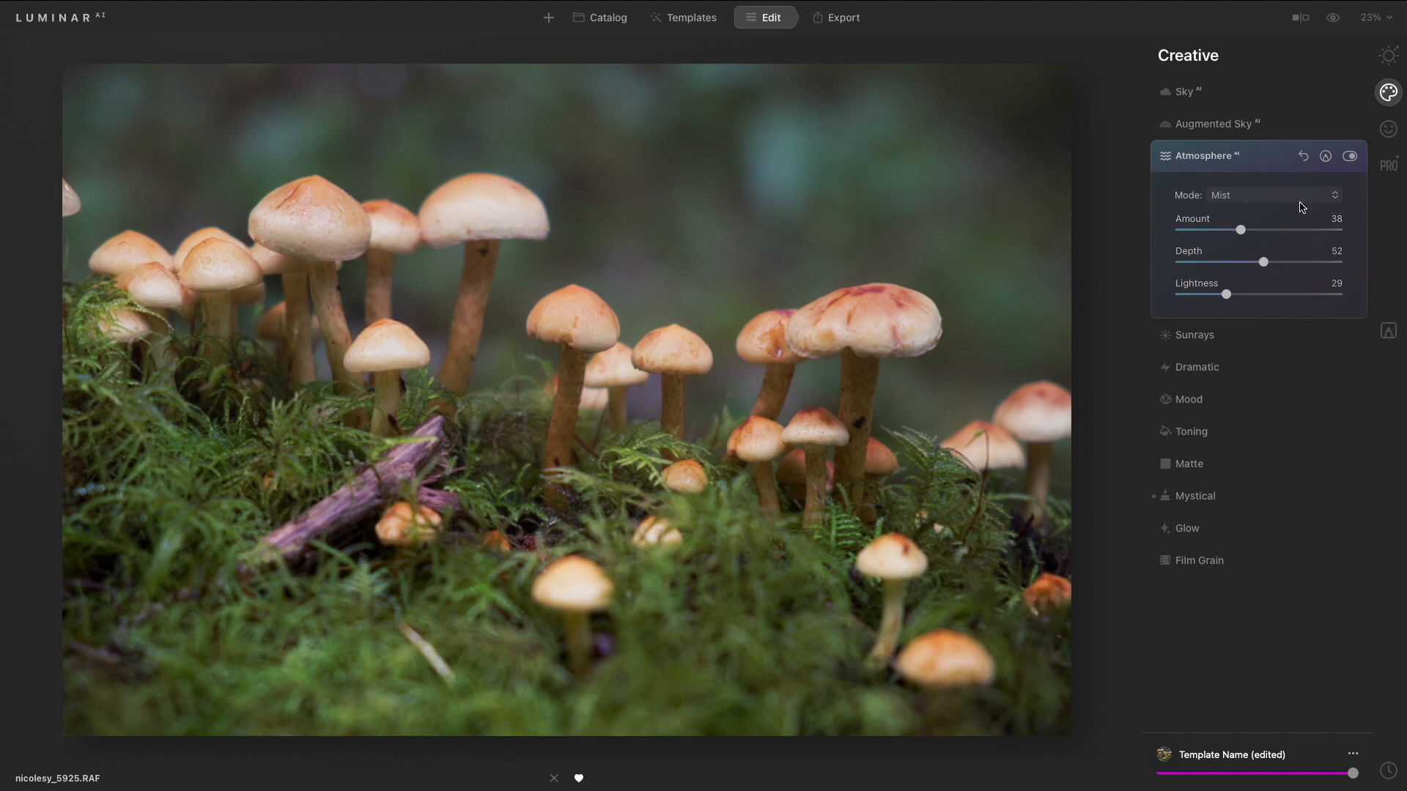
- Toggle Atmosphere AI off and on to compare the effect
{"action": "left_click", "coordinate": [1349, 157]}
{"action": "left_click", "coordinate": [1349, 157]}
{"action": "left_click", "coordinate": [1349, 157]}
{"action": "left_click", "coordinate": [1349, 157]}
- Set the Atmosphere Amount to 55 and Depth to 35, then toggle the effect to compare
{"action": "left_click_drag", "start_coordinate": [1242, 231], "coordinate": [1268, 231]}
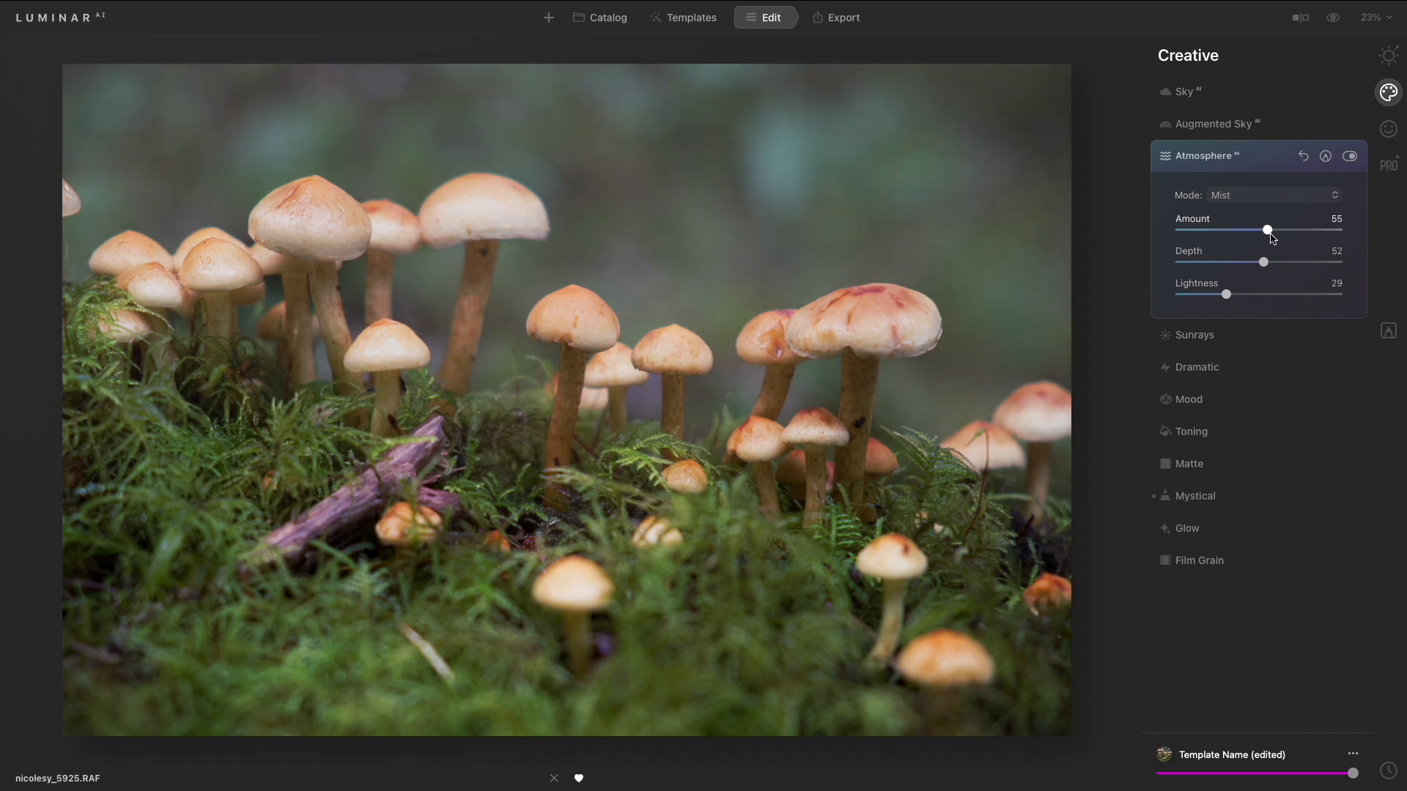
{"action": "left_click_drag", "start_coordinate": [1265, 268], "coordinate": [1236, 272]}
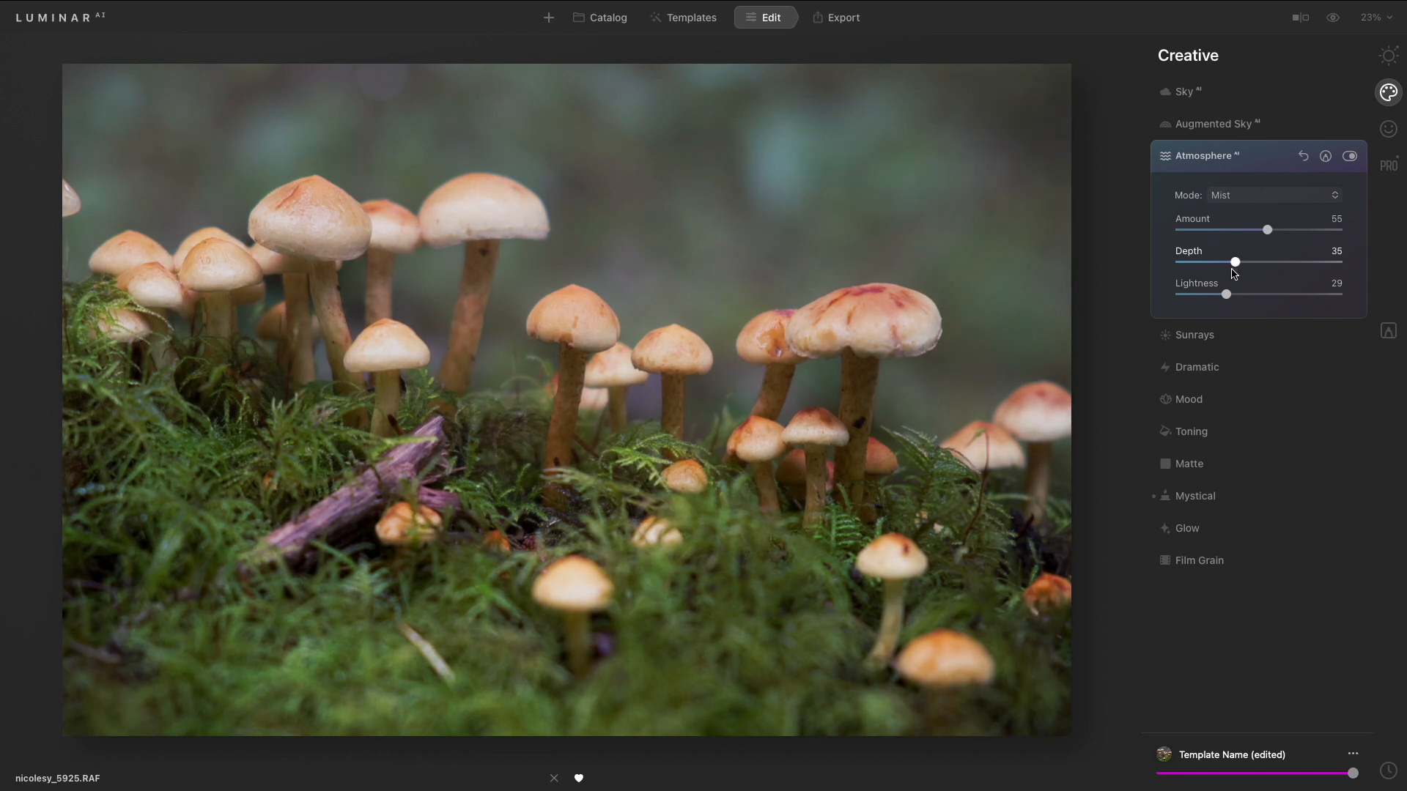
{"action": "left_click", "coordinate": [1350, 157]}
{"action": "left_click", "coordinate": [1350, 156]}
{"action": "left_click", "coordinate": [1350, 157]}
{"action": "left_click", "coordinate": [1351, 157]}
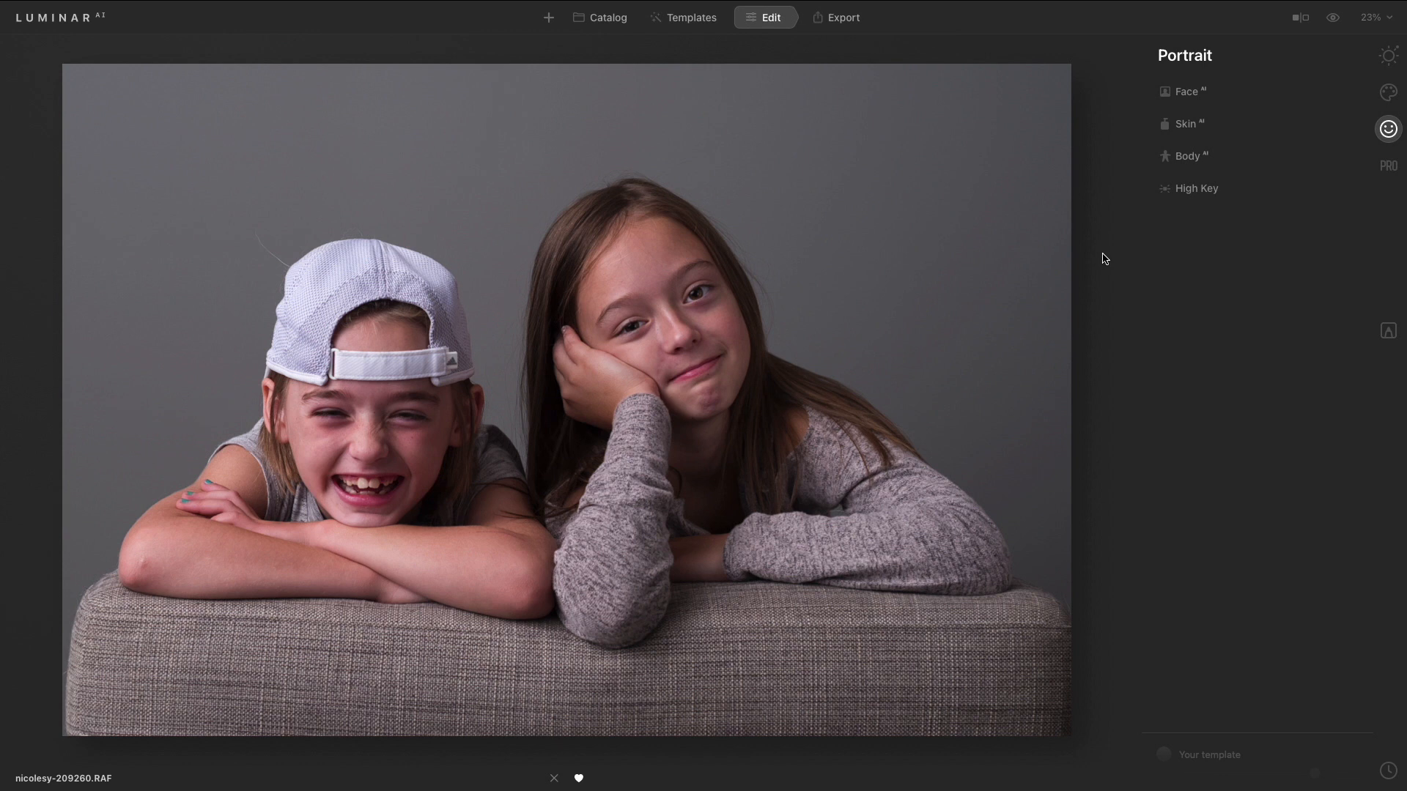
- Open Face AI on the portrait and set Face Light to 37, toggling the effect to compare
{"action": "left_click", "coordinate": [1214, 93]}
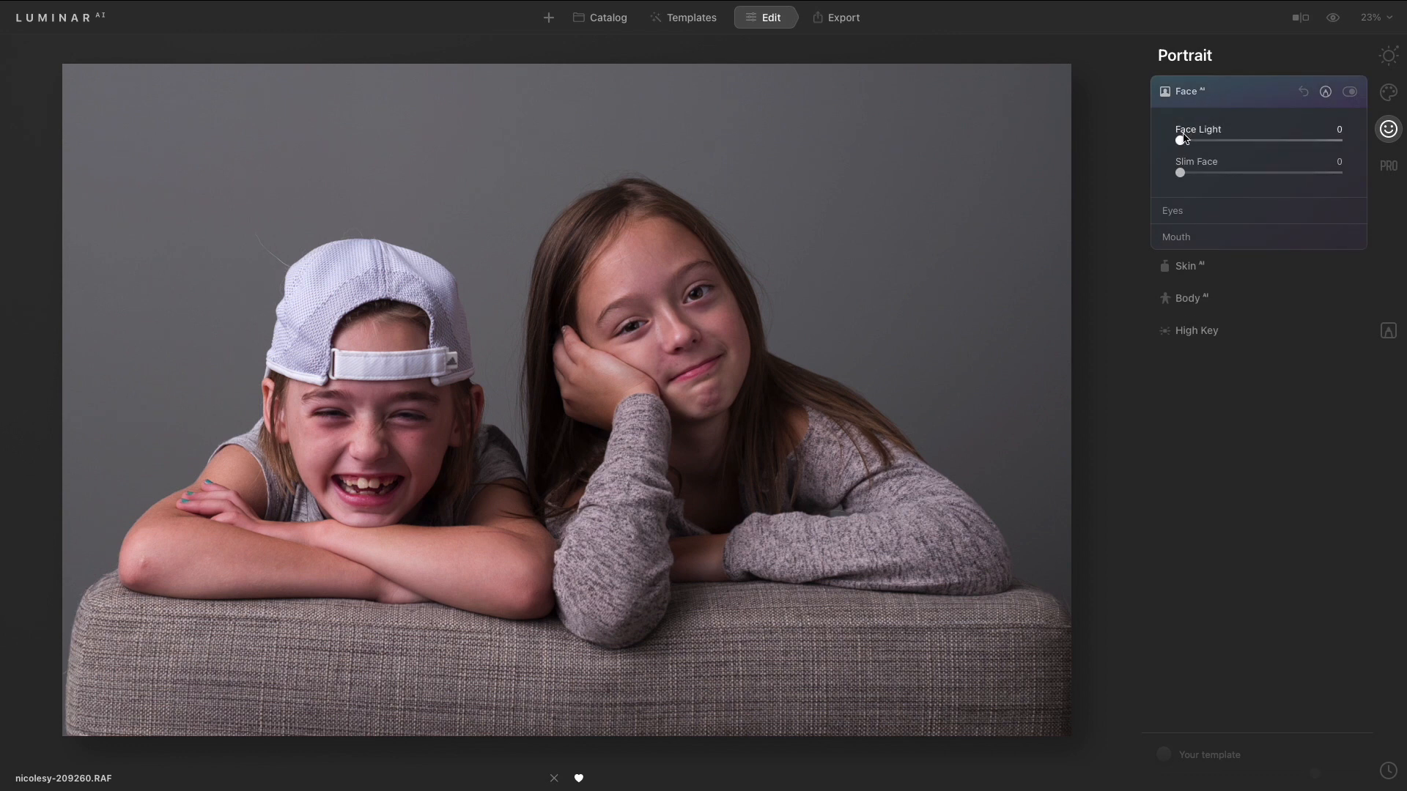
{"action": "left_click_drag", "start_coordinate": [1181, 141], "coordinate": [1250, 151]}
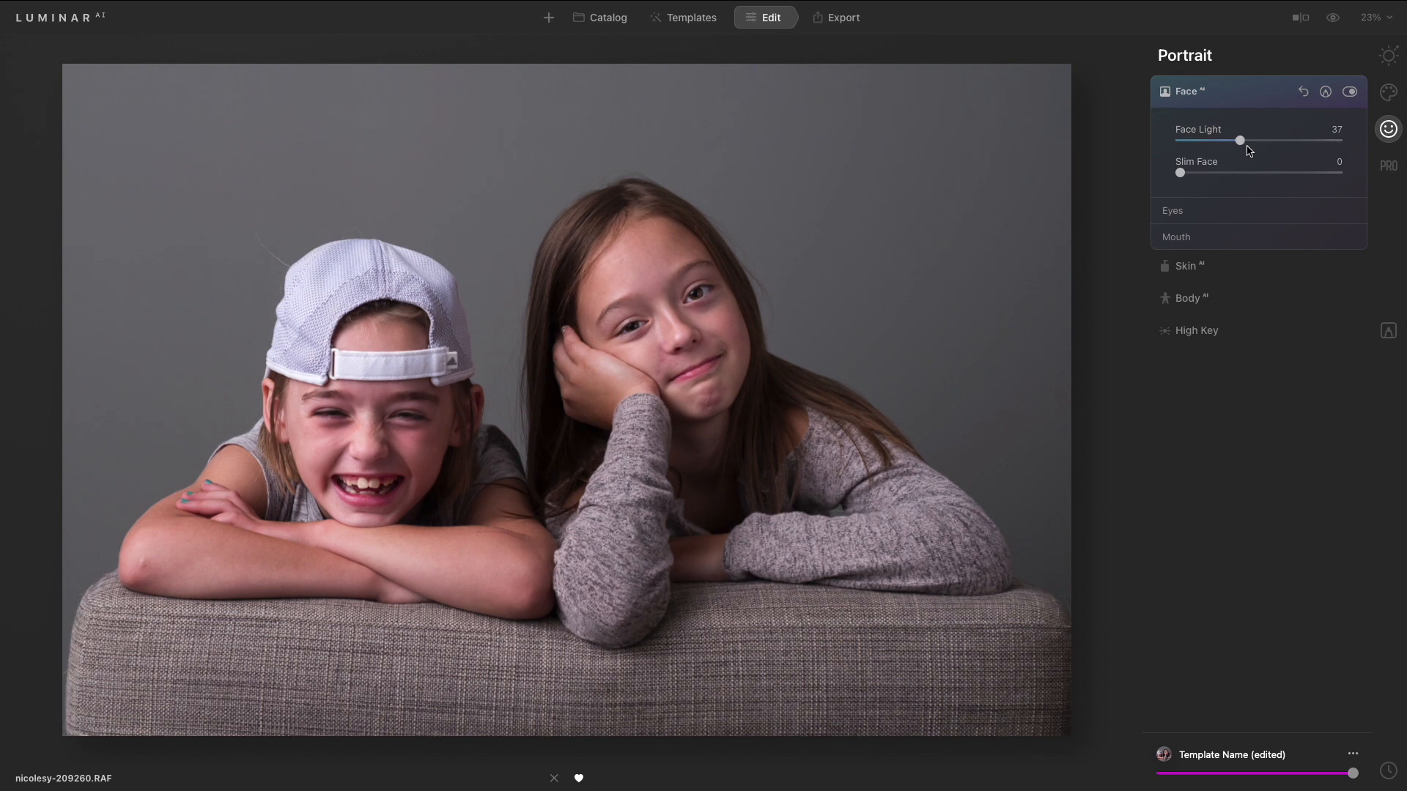
{"action": "left_click", "coordinate": [1349, 93]}
{"action": "left_click", "coordinate": [1349, 92]}
{"action": "mouse_move", "coordinate": [1182, 175]}
{"action": "left_mouse_down"}
{"action": "mouse_move", "coordinate": [1296, 182]}
{"action": "mouse_move", "coordinate": [1168, 168]}
{"action": "left_mouse_up"}
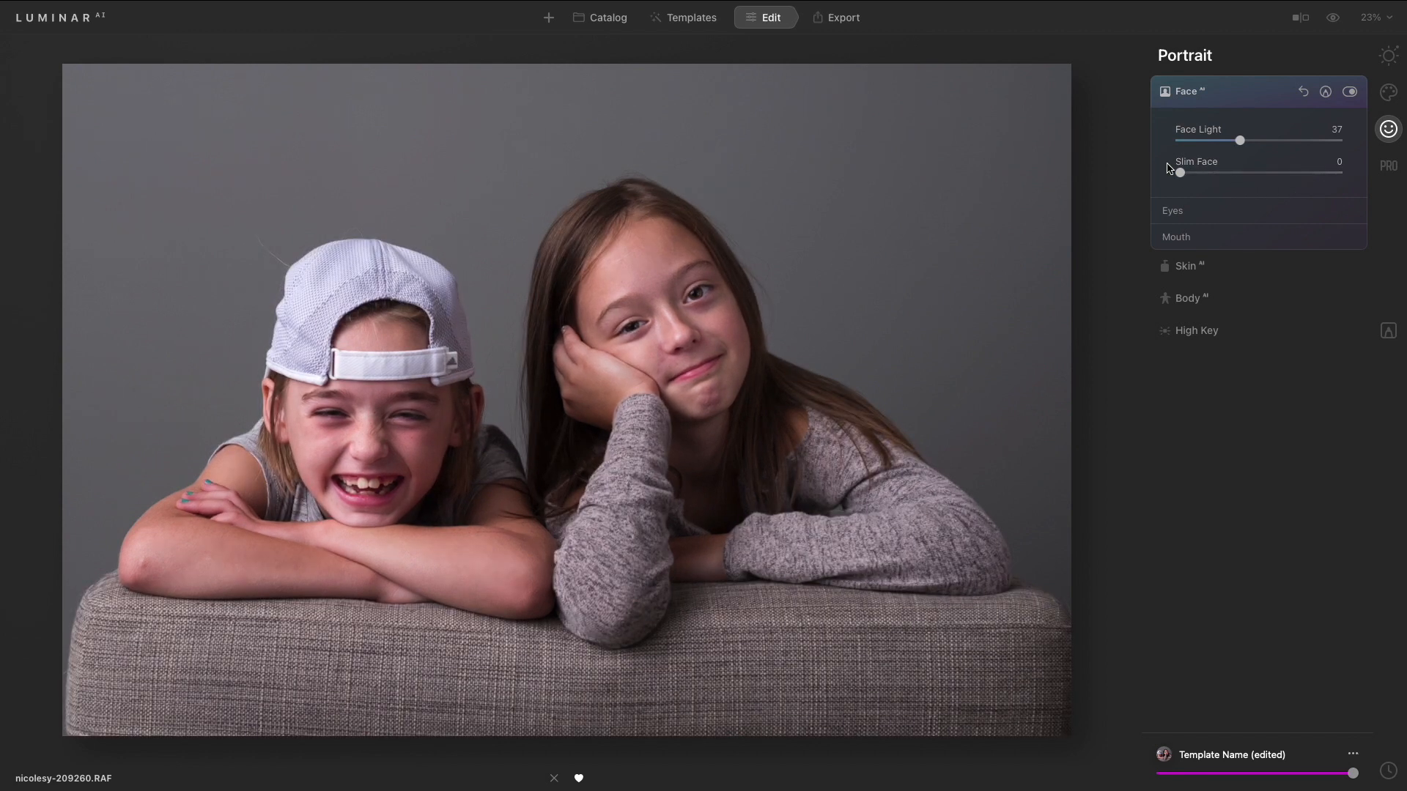
- Expand the Eyes section and try the Blue iris colour before reverting the Iris to Original
{"action": "left_click", "coordinate": [1184, 211]}
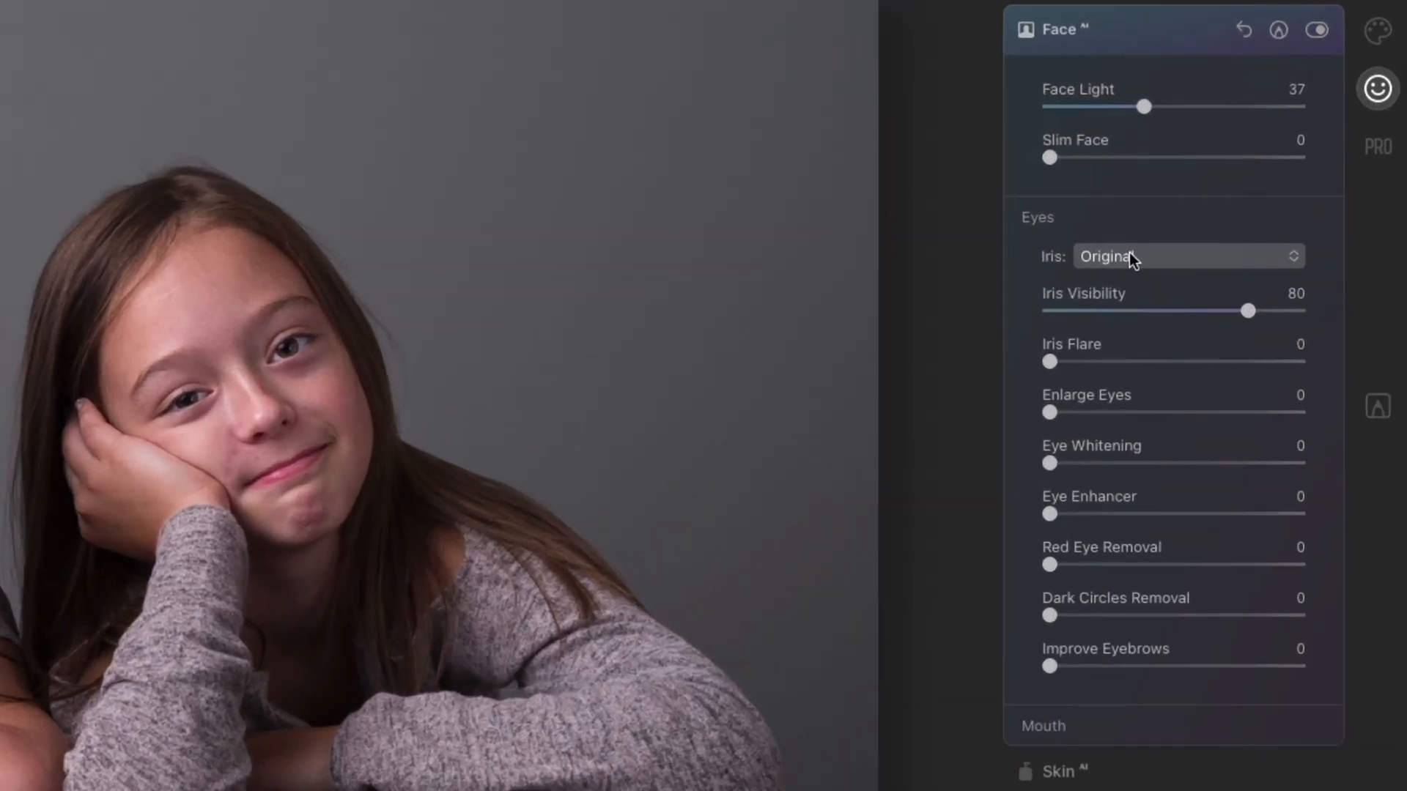
{"action": "left_click", "coordinate": [1232, 236]}
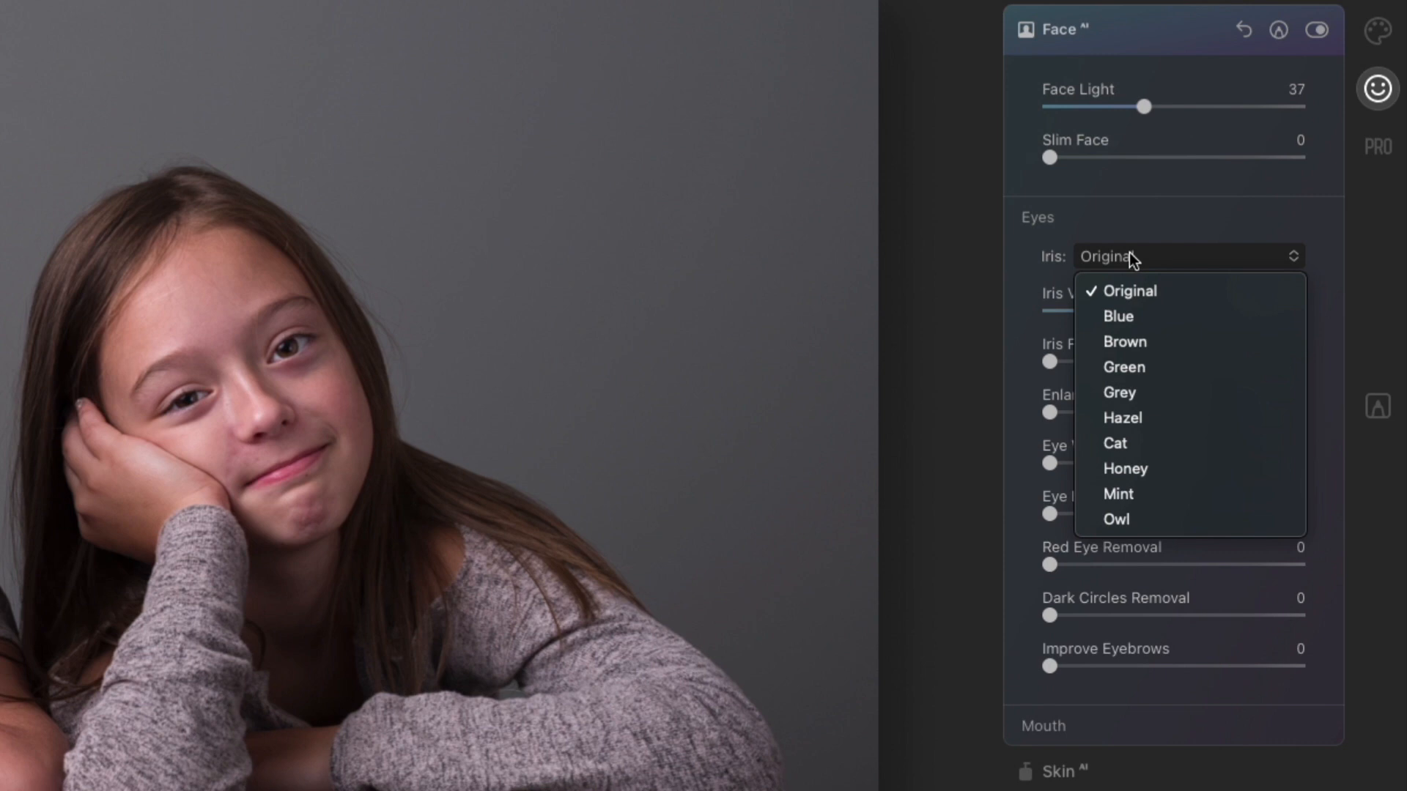
{"action": "left_click", "coordinate": [1155, 316]}
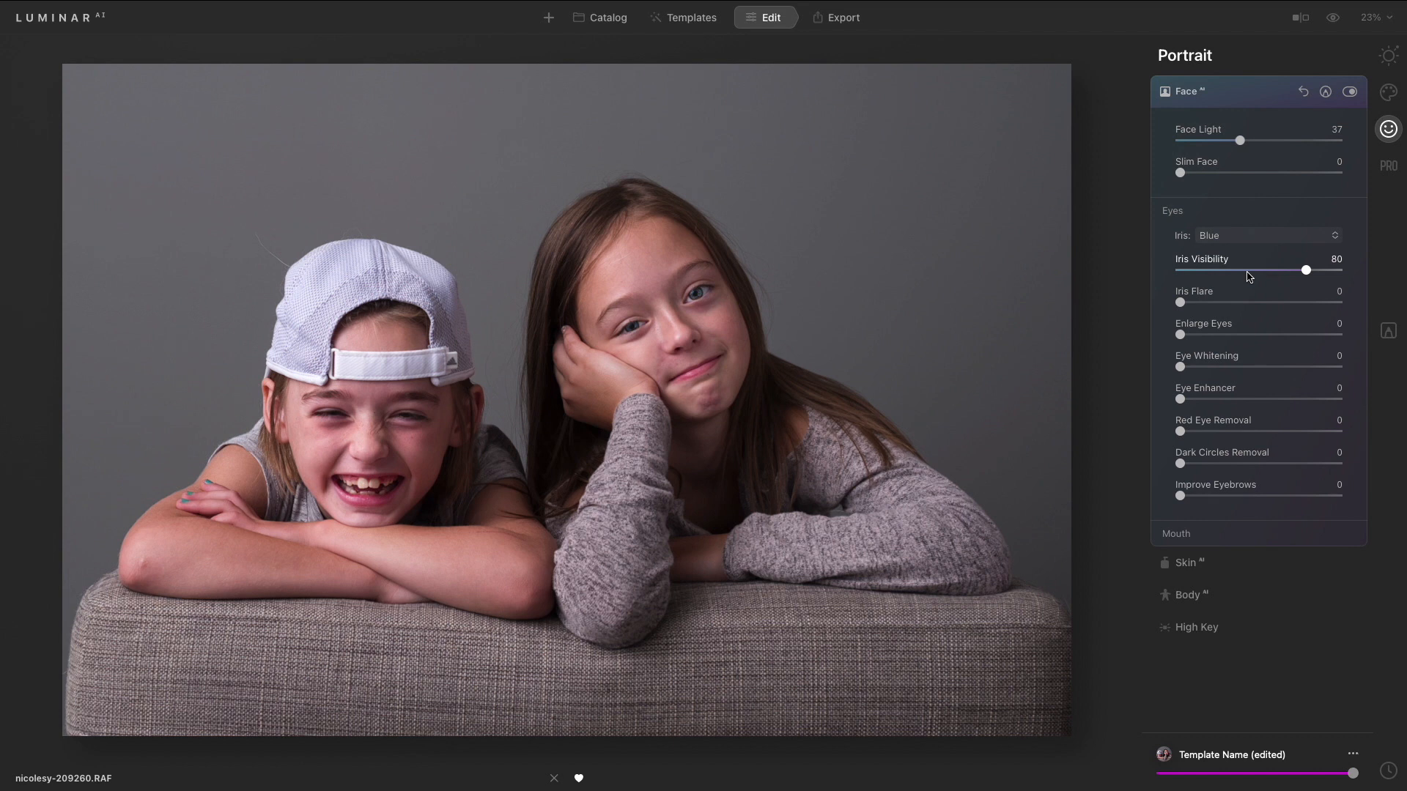
{"action": "left_click", "coordinate": [1250, 236]}
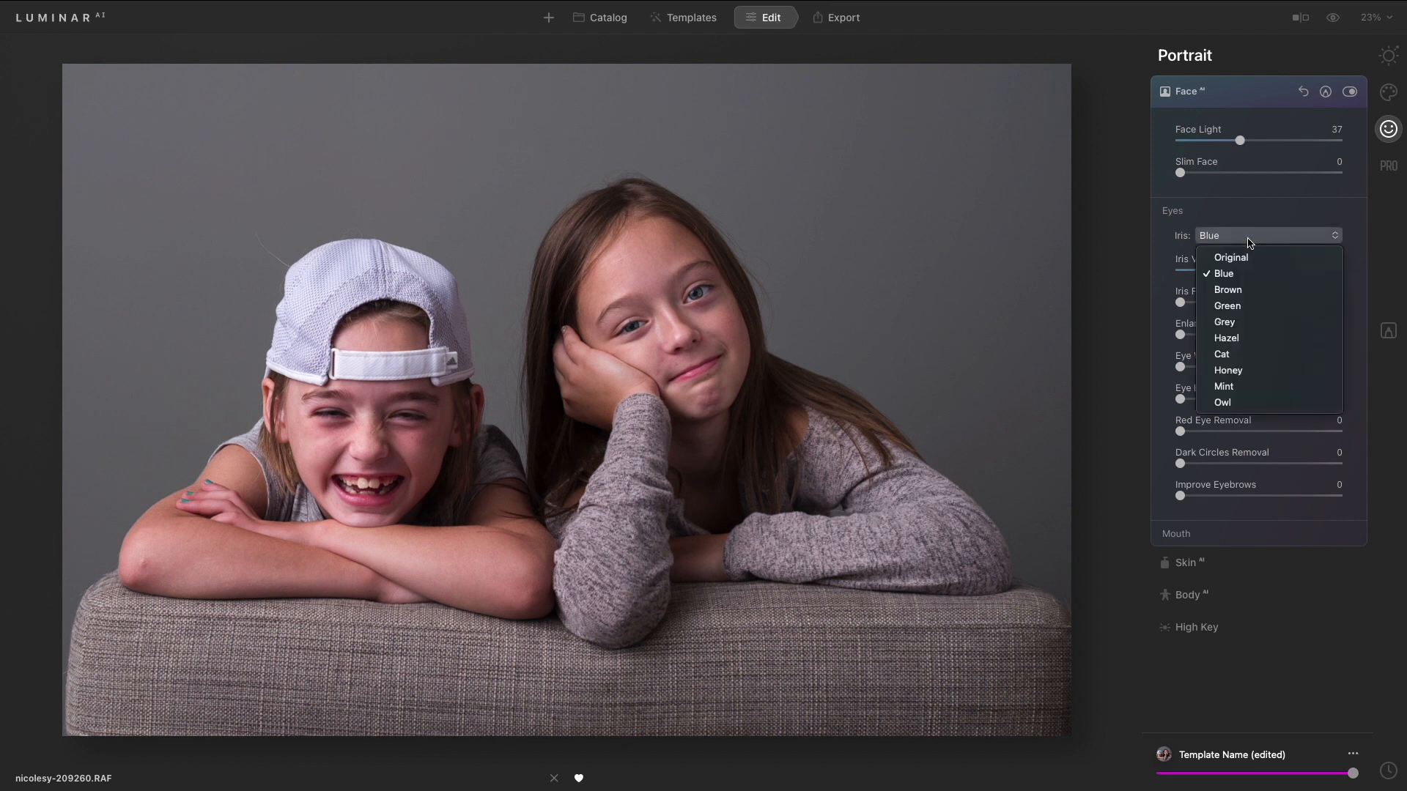
{"action": "left_click", "coordinate": [1249, 258]}
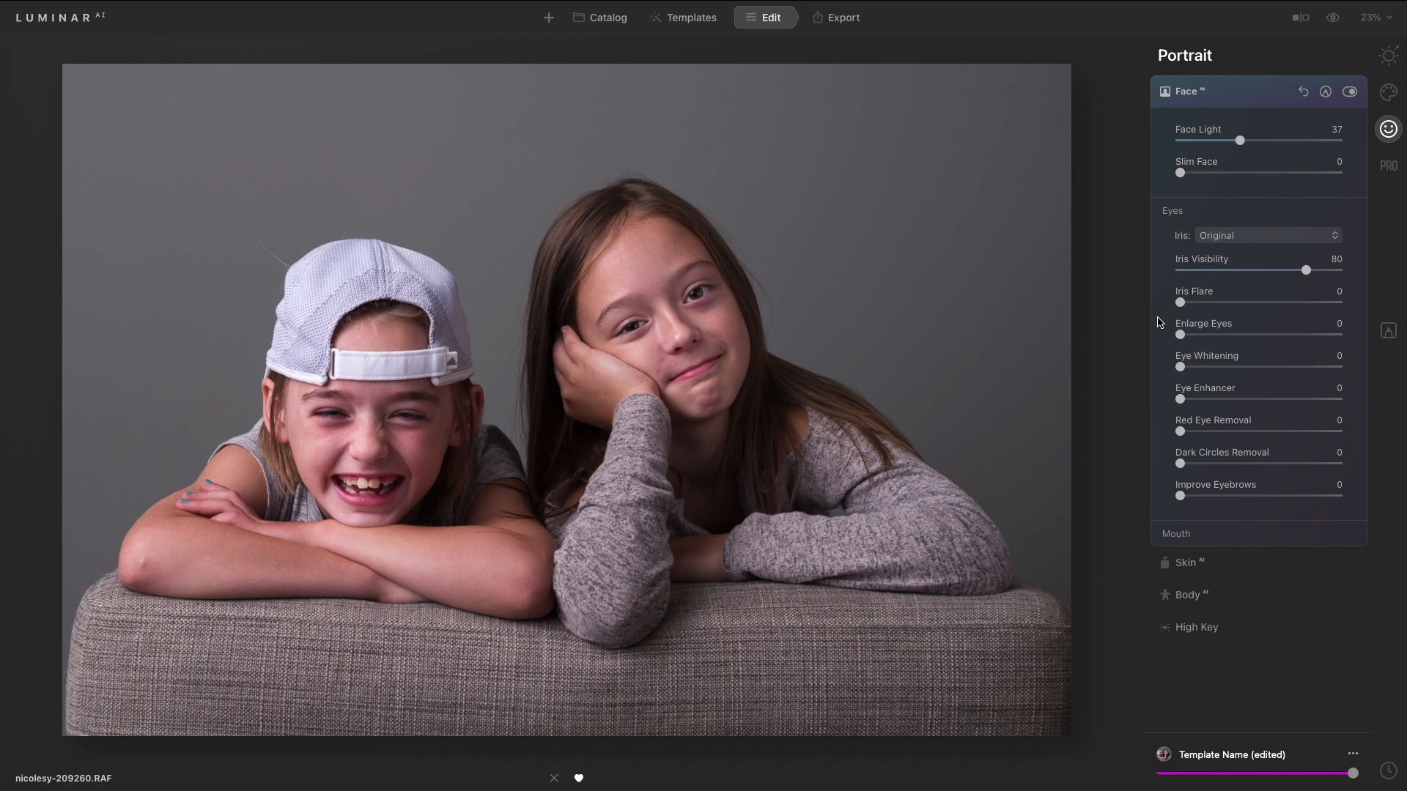
- Zoom into the face and set Iris Flare to 79, Eye Whitening to 29 and Eye Enhancer to 57
{"action": "left_click", "coordinate": [669, 307]}
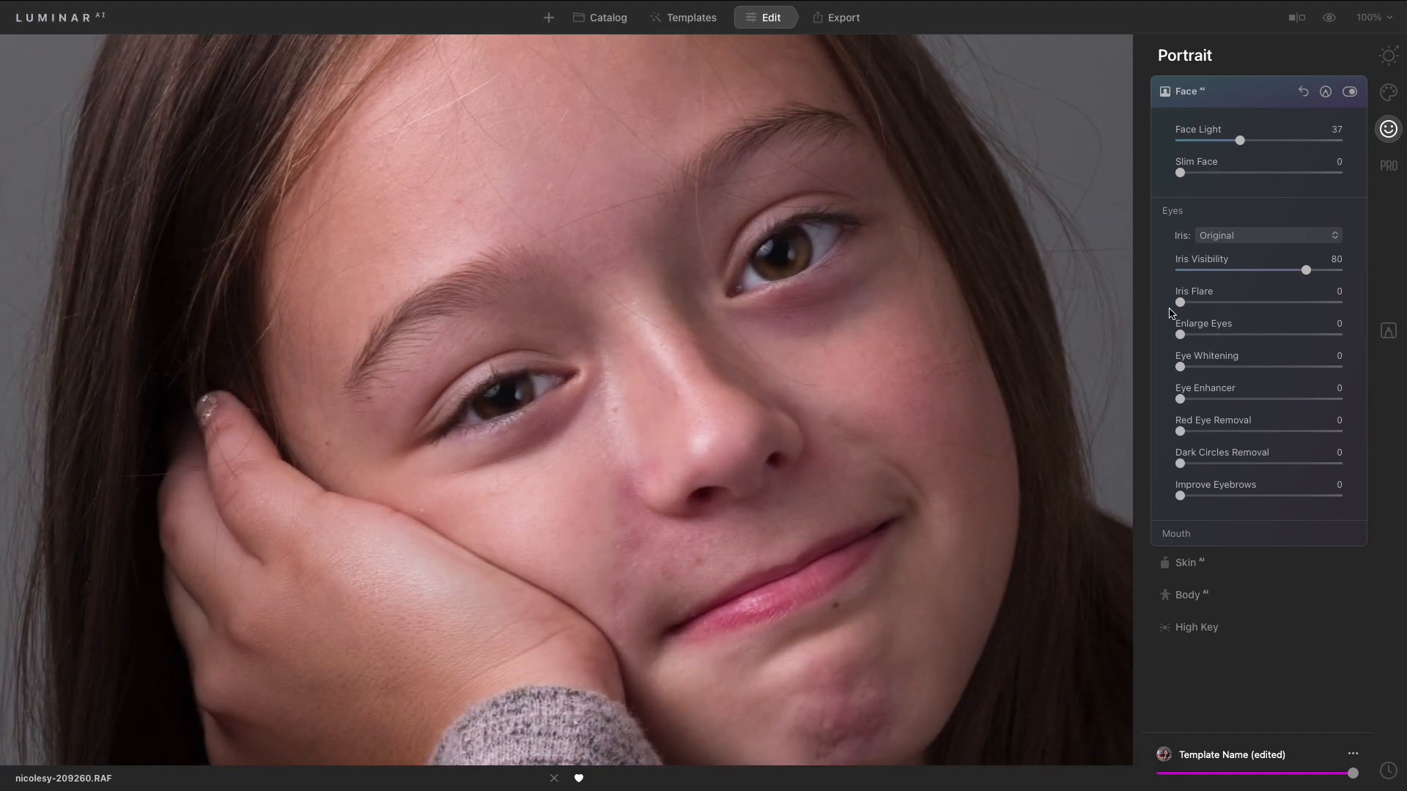
{"action": "left_click_drag", "start_coordinate": [1179, 302], "coordinate": [1319, 303]}
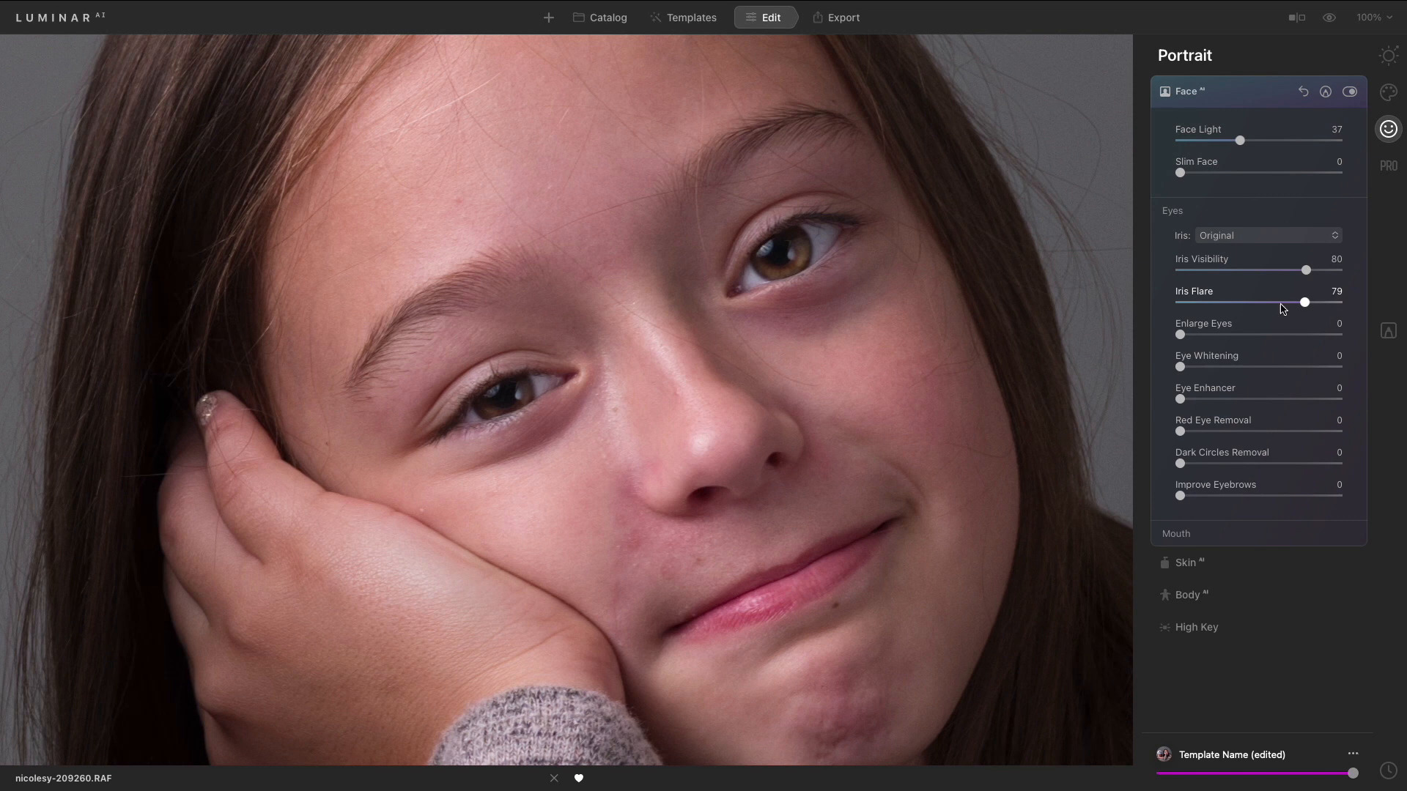
{"action": "left_click_drag", "start_coordinate": [1181, 335], "coordinate": [1281, 412]}
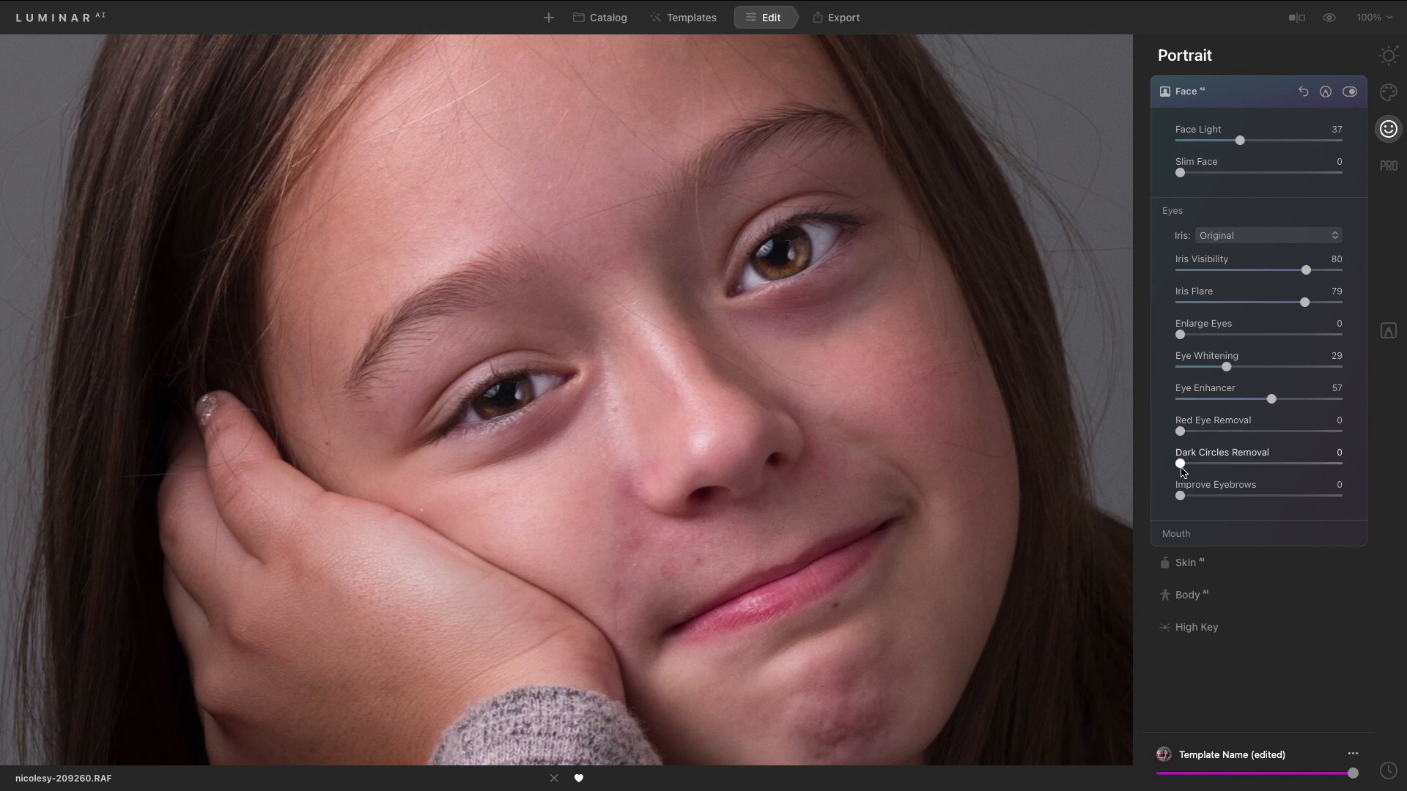
- Set Dark Circles Removal to 79 and Improve Eyebrows to 63, then zoom back out
{"action": "left_click_drag", "start_coordinate": [1181, 465], "coordinate": [1321, 476]}
{"action": "left_click_drag", "start_coordinate": [1181, 496], "coordinate": [1293, 506]}
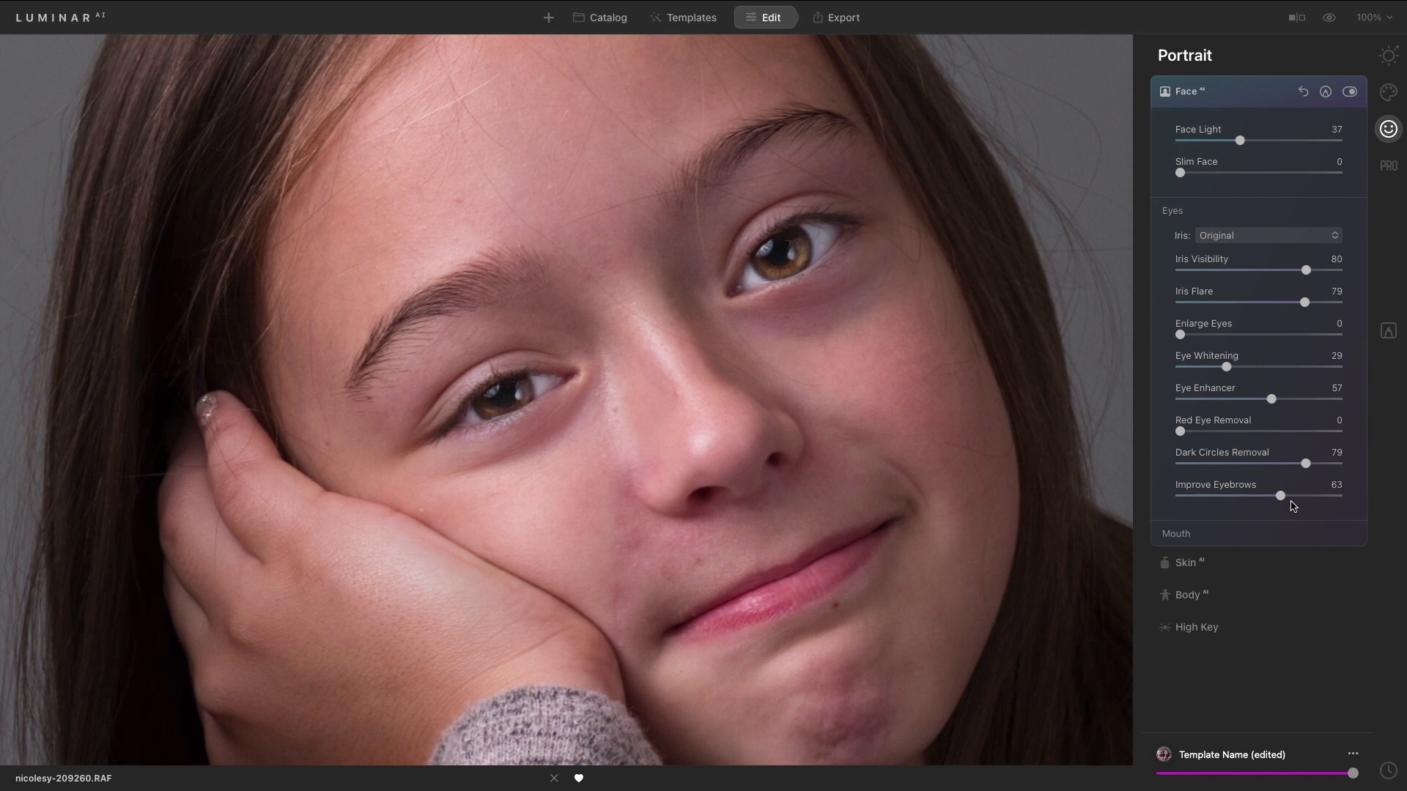
{"action": "left_click", "coordinate": [678, 381]}
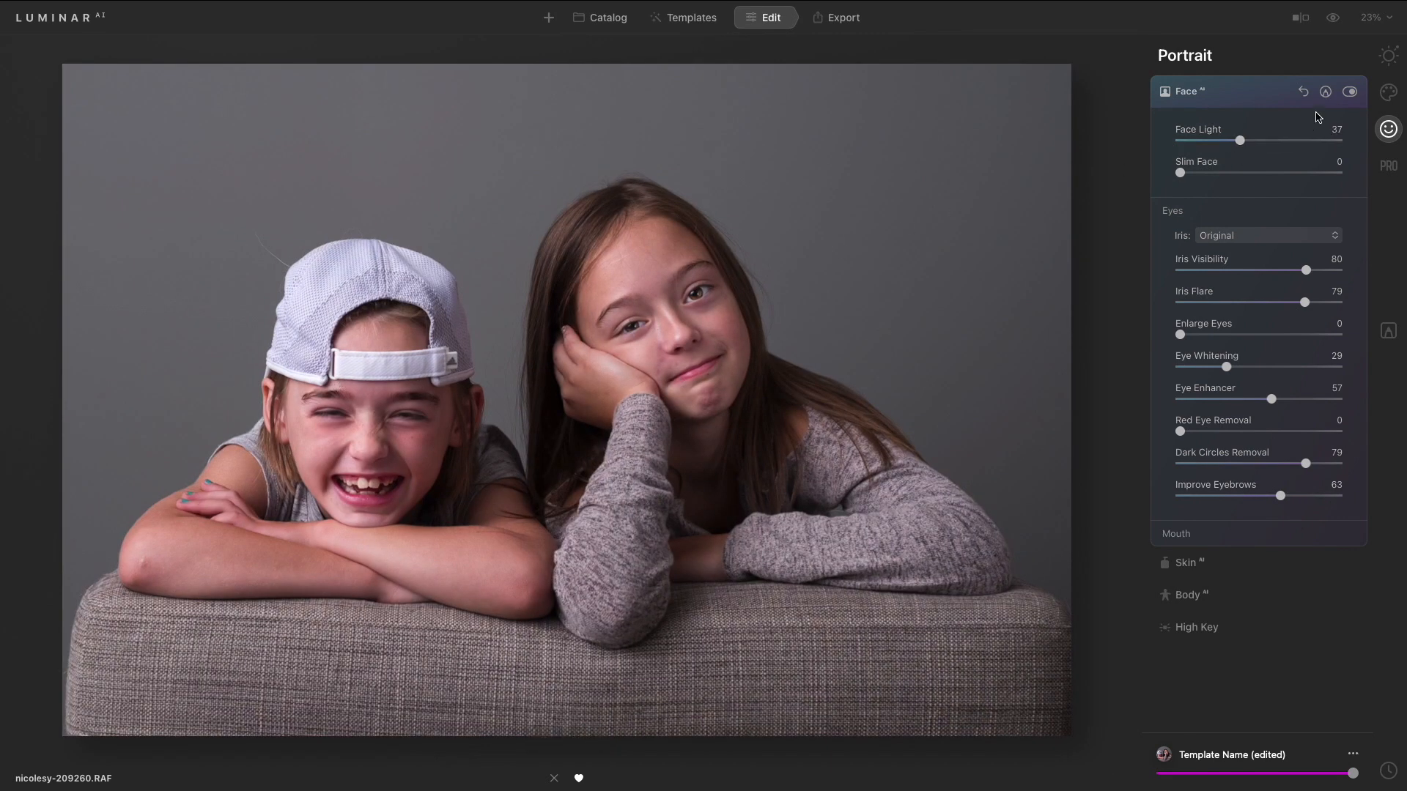
- Toggle Face AI off and on to compare the result
{"action": "left_click", "coordinate": [1351, 92]}
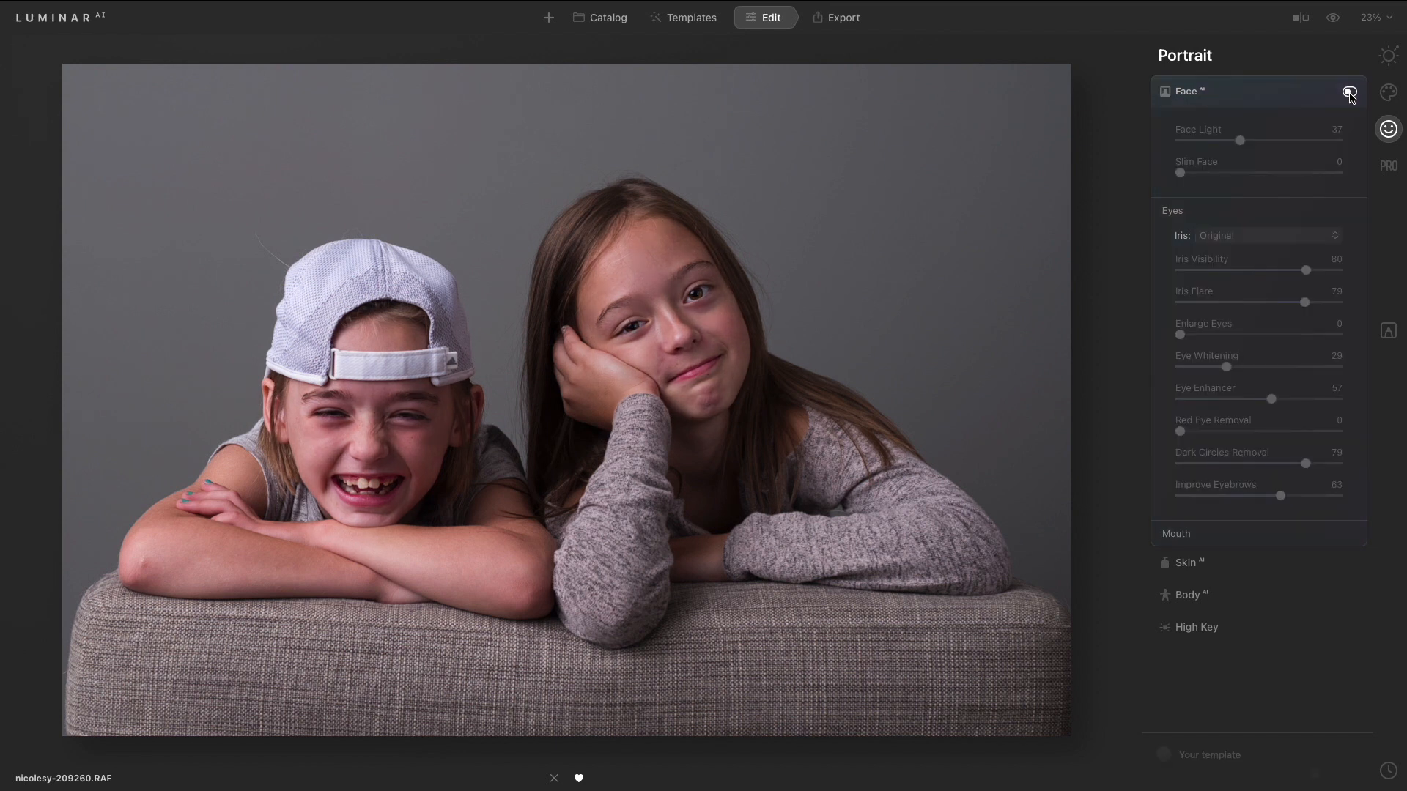
{"action": "left_click", "coordinate": [1350, 93]}
{"action": "left_click", "coordinate": [1350, 92]}
{"action": "left_click", "coordinate": [1351, 92]}
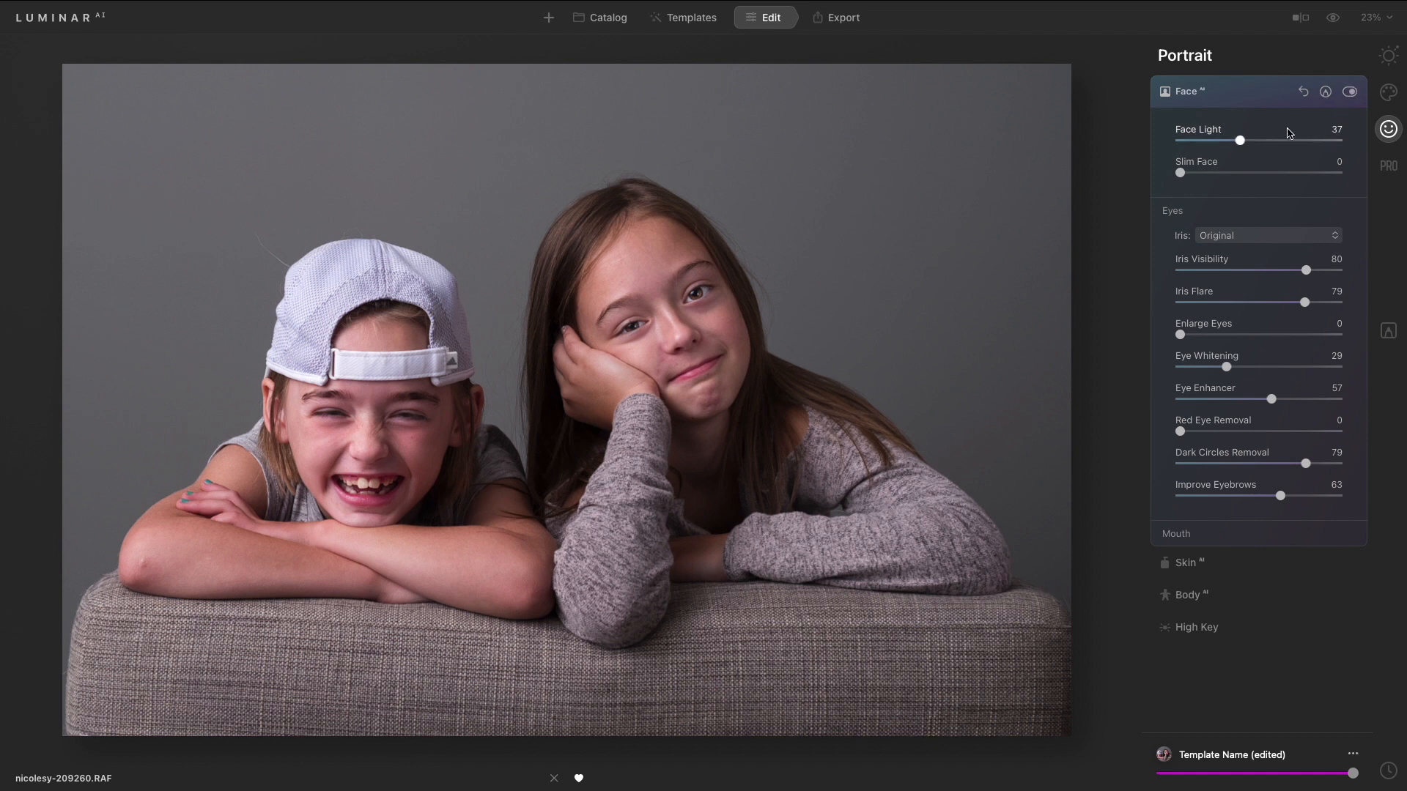
- Collapse Eyes, open the Mouth section and set Lips Saturation 28, Lips Redness 27 and Lips Darkening 28
{"action": "left_click", "coordinate": [1180, 211]}
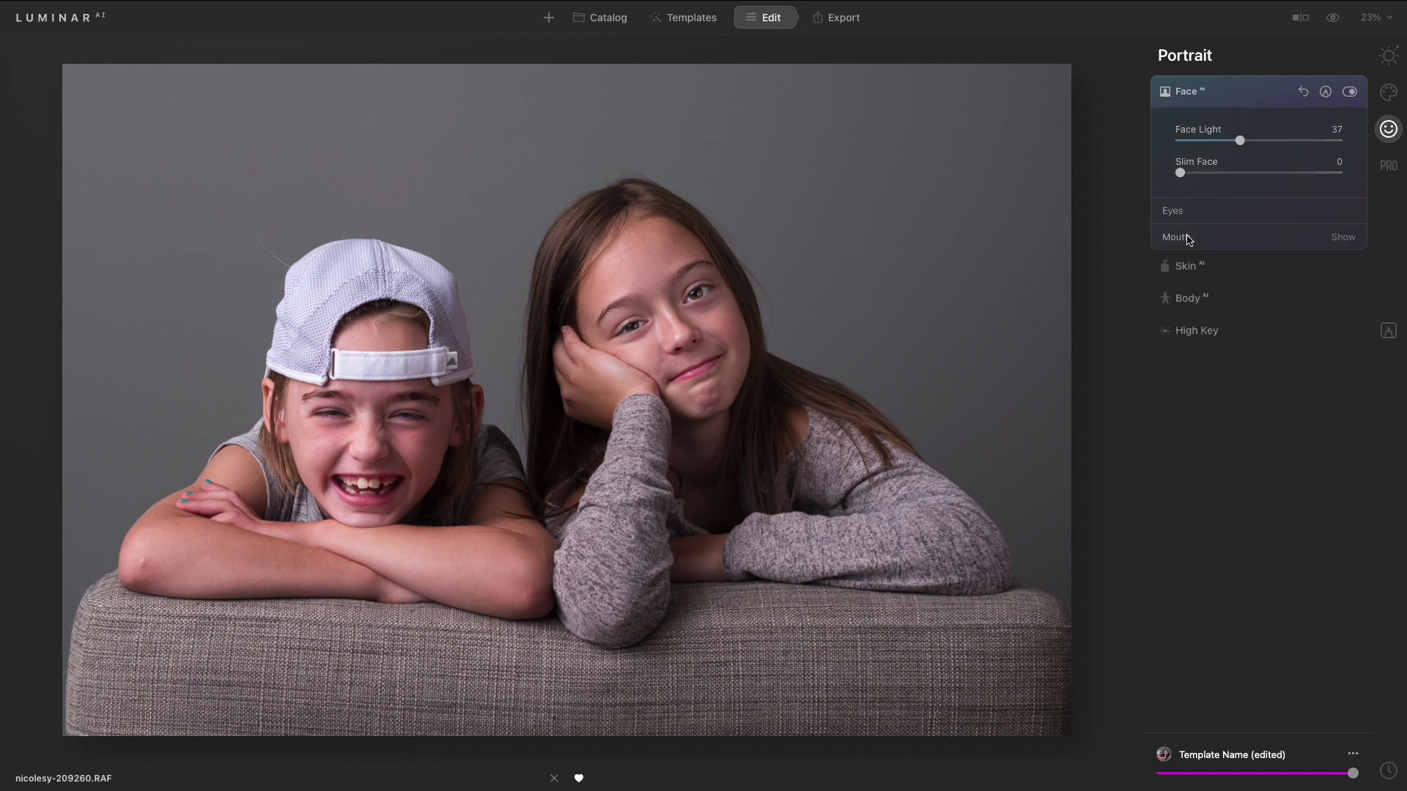
{"action": "left_click", "coordinate": [1181, 236]}
{"action": "left_click_drag", "start_coordinate": [1179, 271], "coordinate": [1225, 336]}
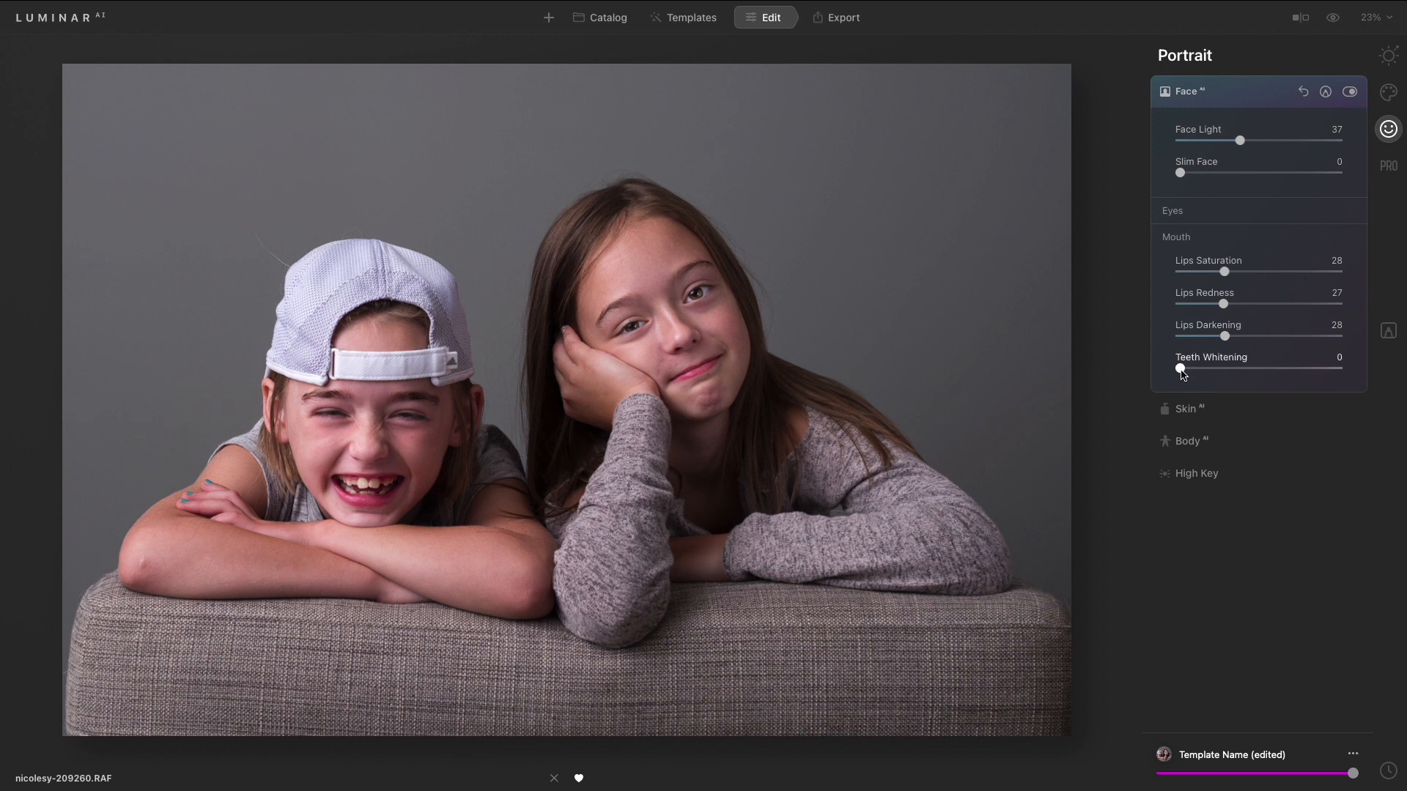
- Set Teeth Whitening to 74 and toggle Face AI to compare
{"action": "left_click_drag", "start_coordinate": [1181, 370], "coordinate": [1291, 379]}
{"action": "left_click_drag", "start_coordinate": [1297, 379], "coordinate": [1312, 381]}
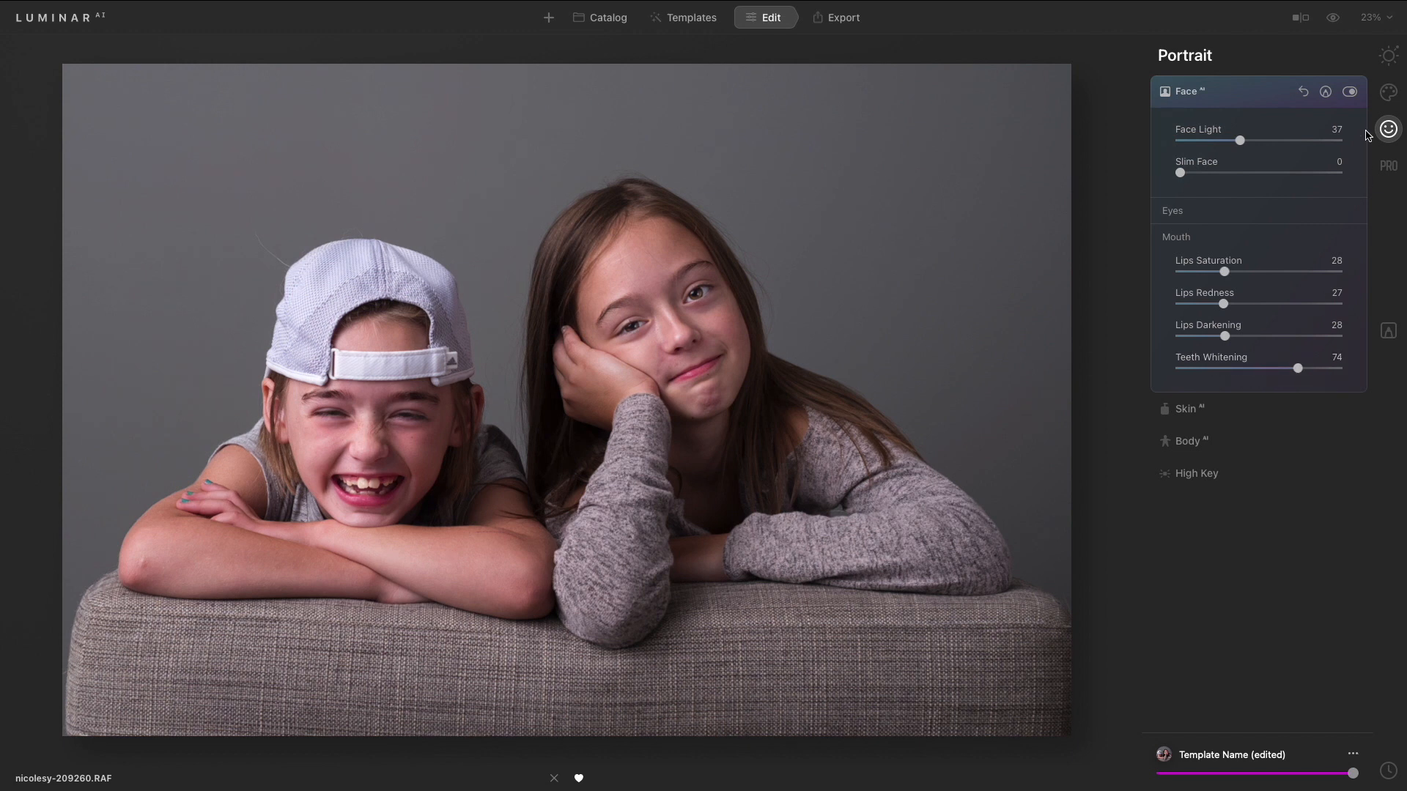
{"action": "left_click", "coordinate": [1349, 91]}
{"action": "left_click", "coordinate": [1349, 92]}
{"action": "left_click", "coordinate": [1349, 92]}
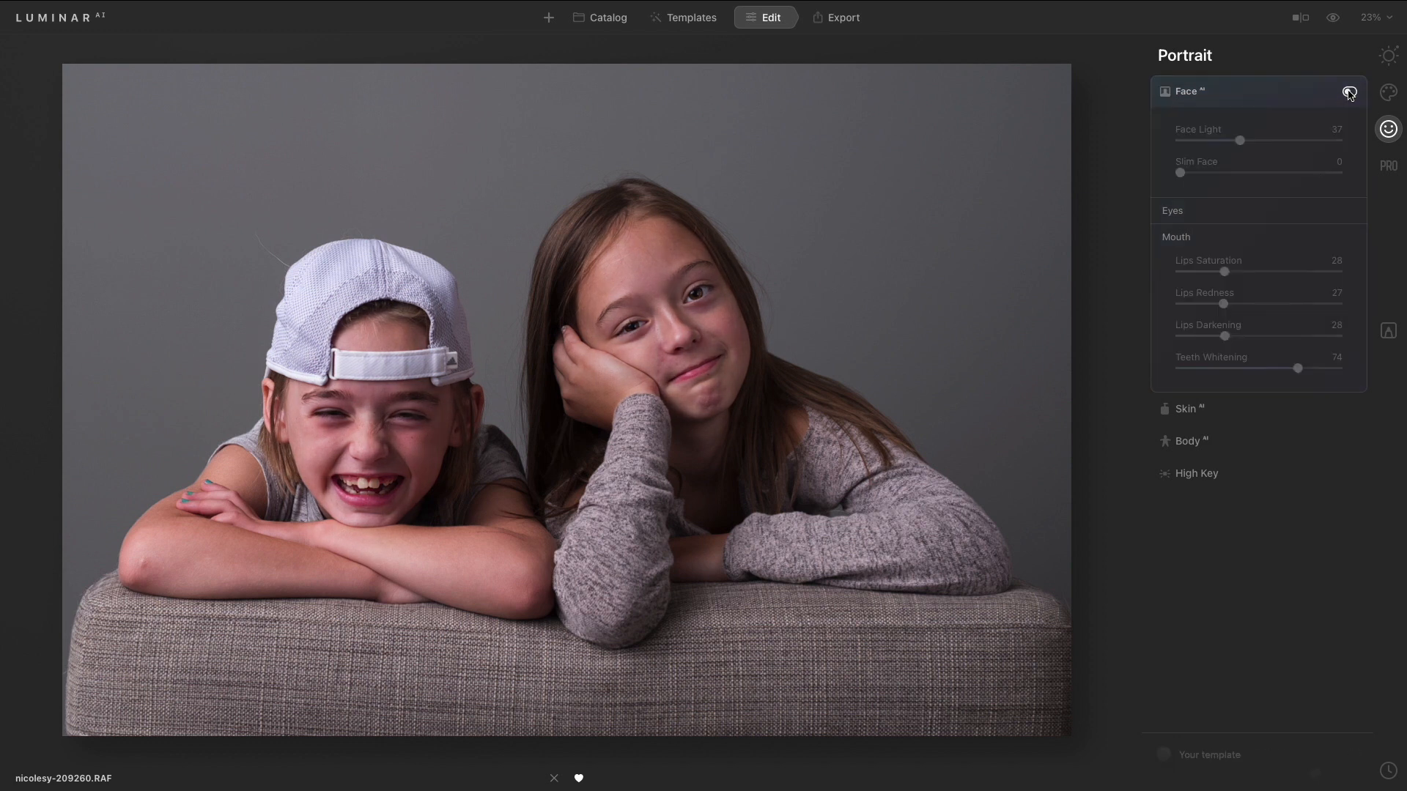
{"action": "left_click", "coordinate": [1349, 92]}
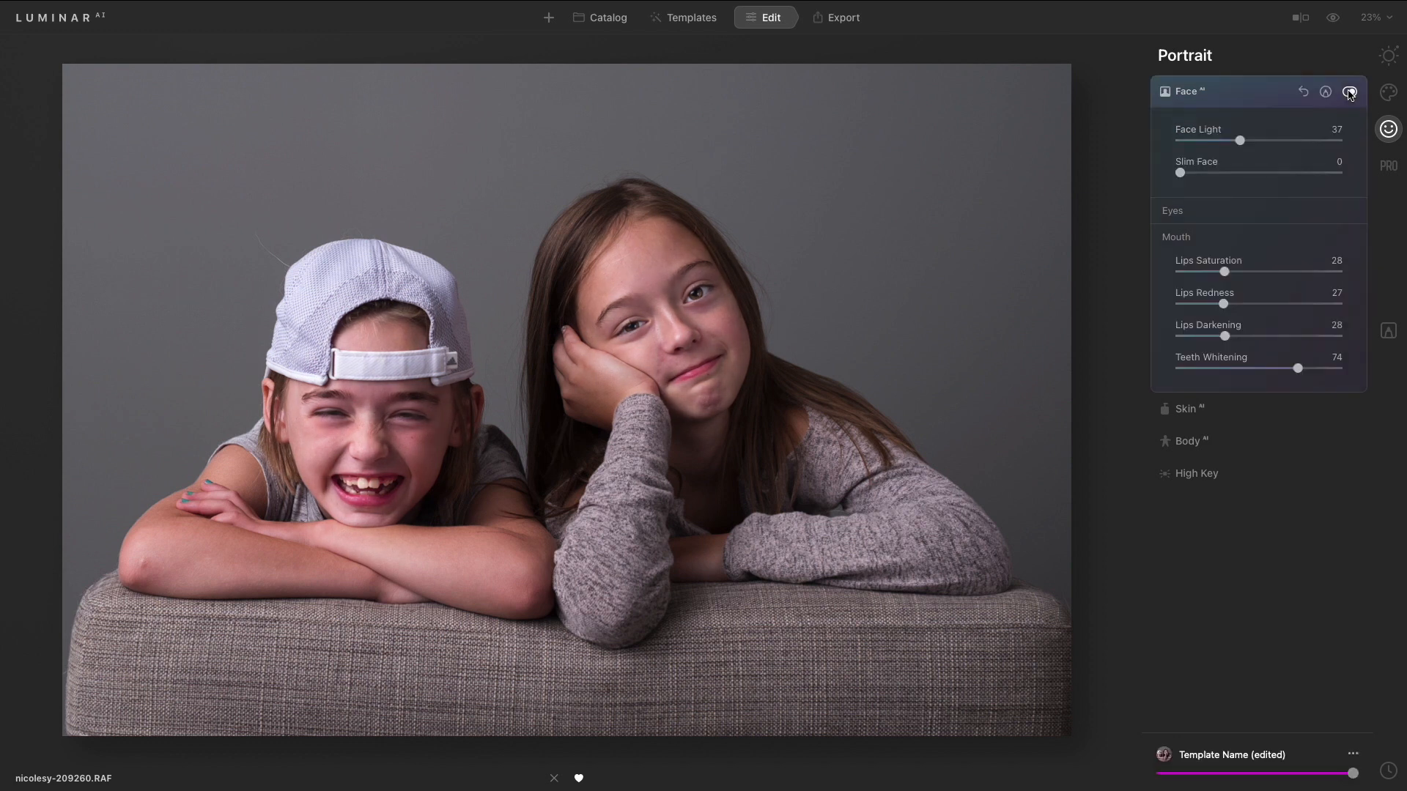
- Collapse Face AI, open Skin AI, zoom into the face and toggle Skin Defects Removal on and off
{"action": "left_click", "coordinate": [1243, 93]}
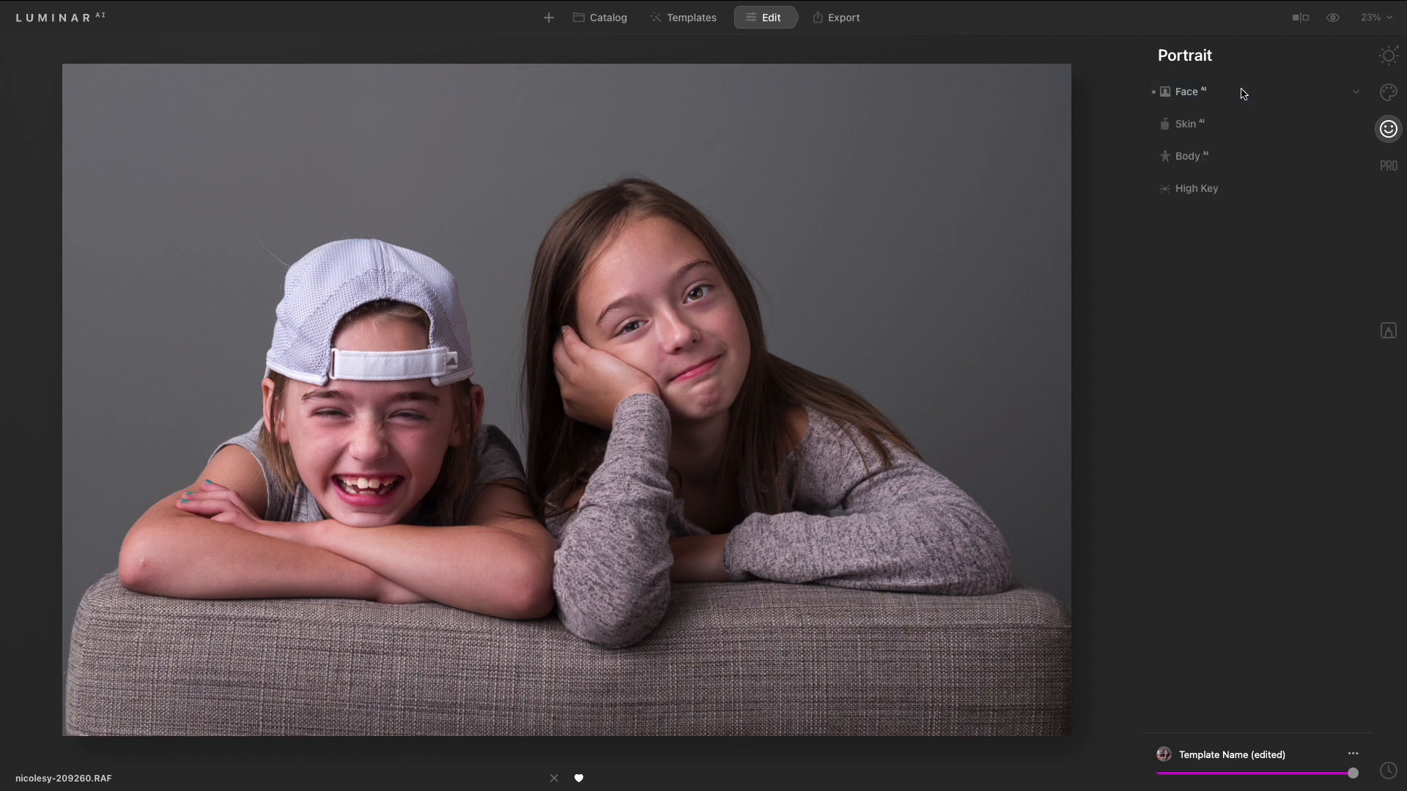
{"action": "left_click", "coordinate": [1222, 125]}
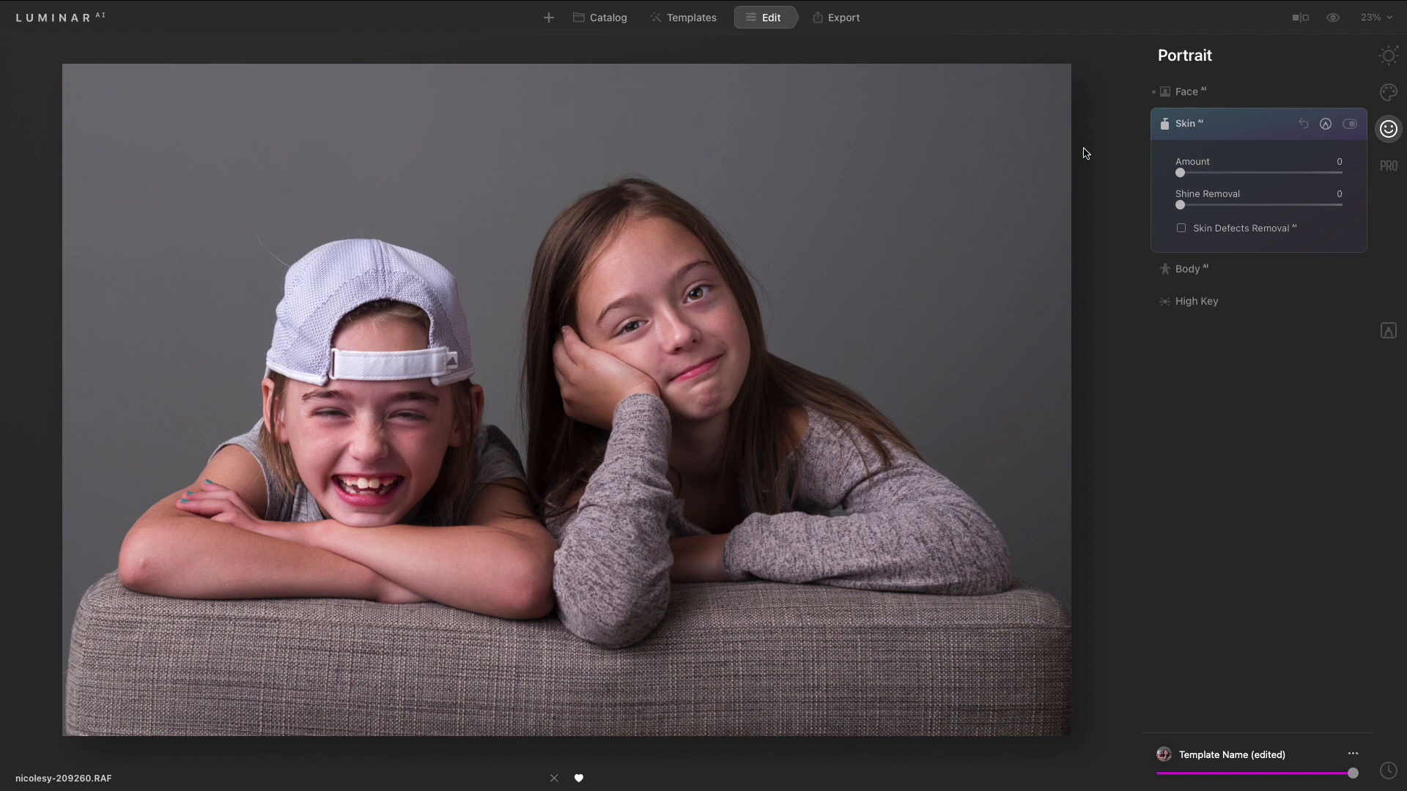
{"action": "double_click", "coordinate": [670, 311]}
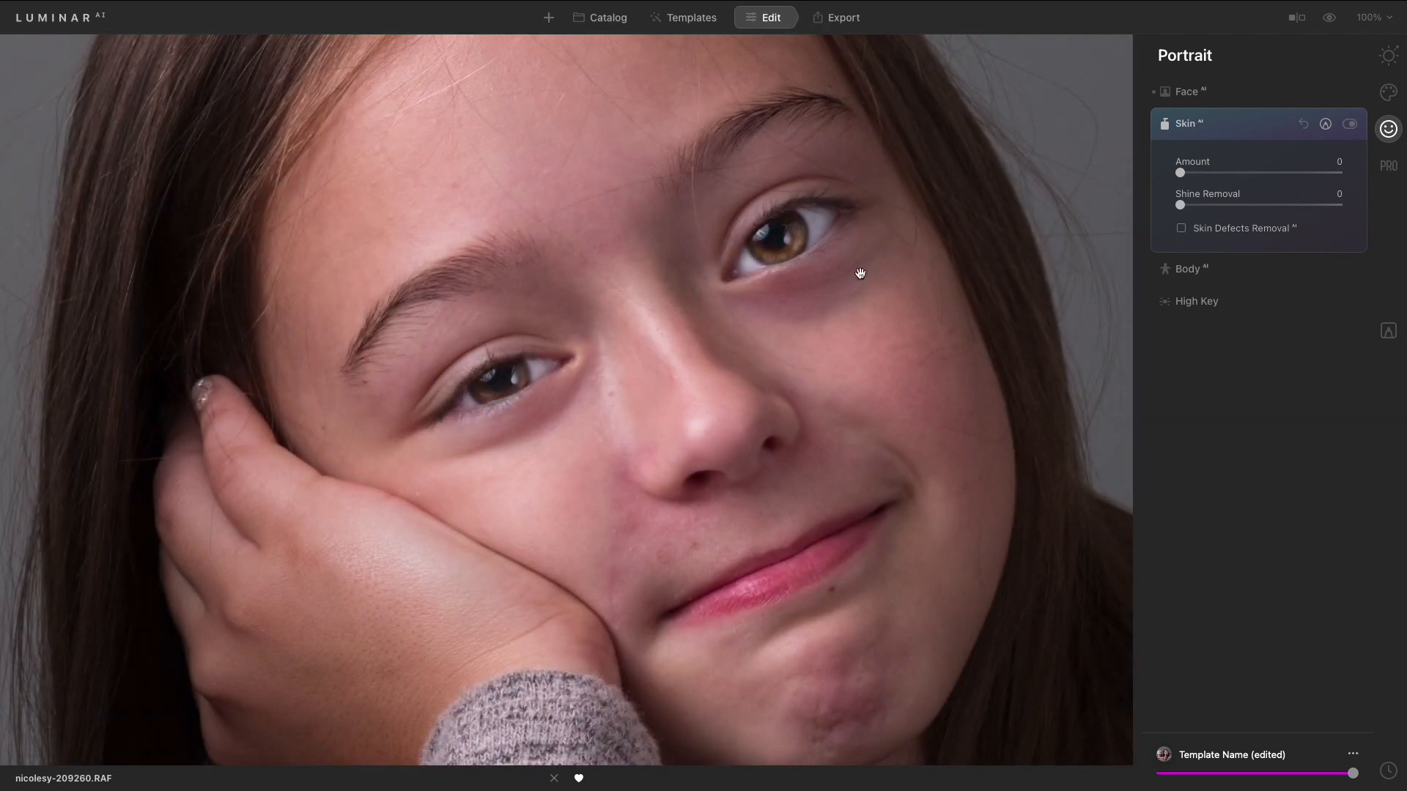
{"action": "left_click", "coordinate": [1222, 232]}
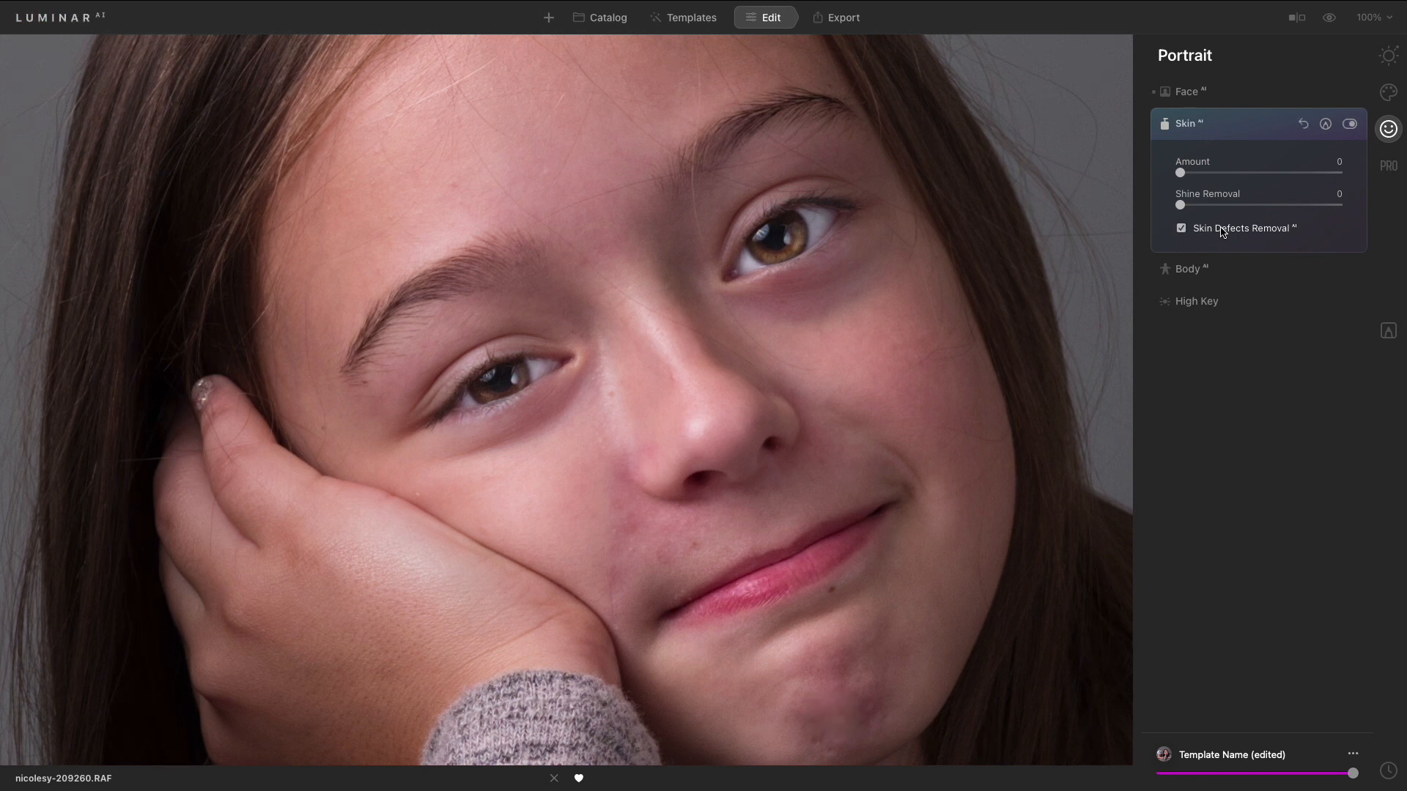
{"action": "left_click", "coordinate": [1222, 232]}
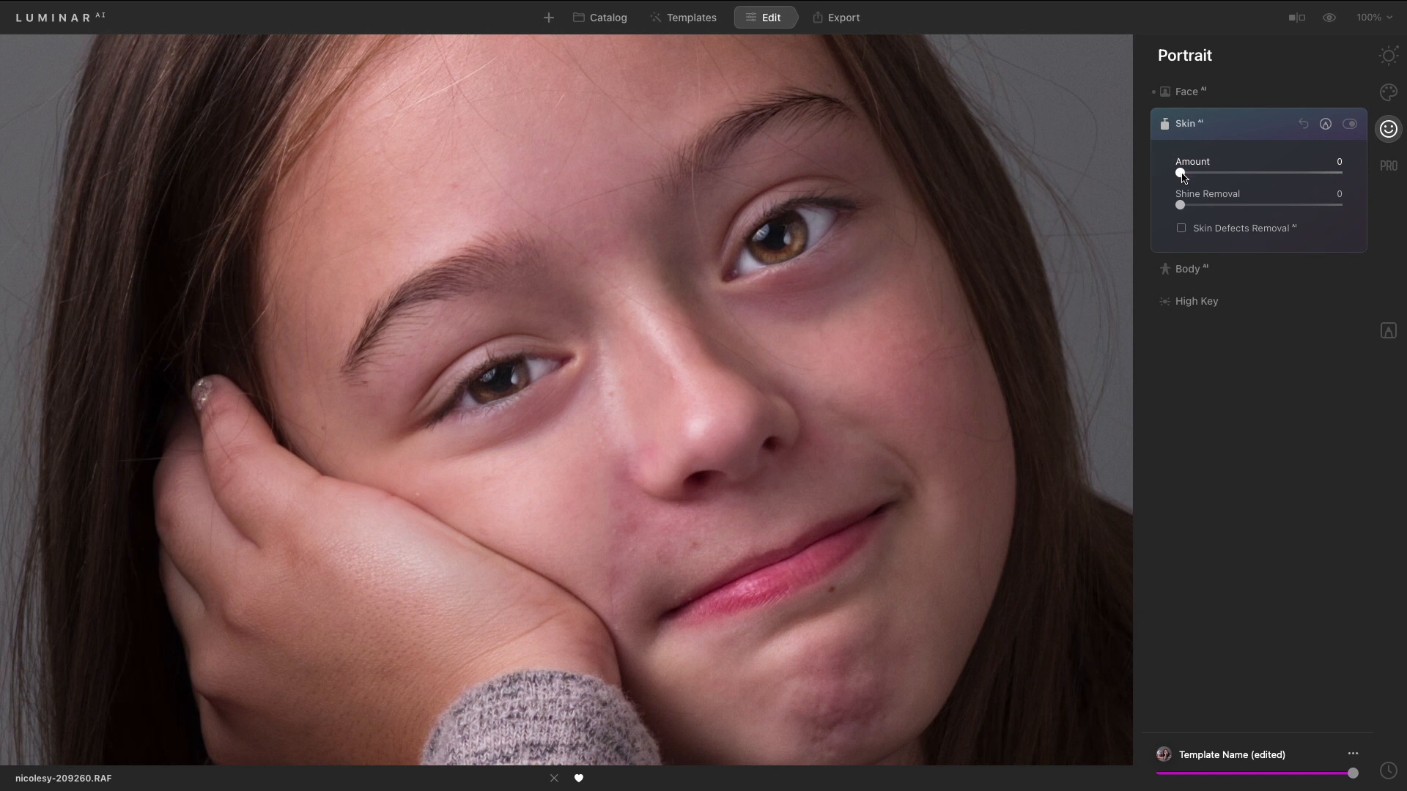
- Set the Skin Amount to 49 and Shine Removal to 48, then toggle Skin AI to compare
{"action": "left_click_drag", "start_coordinate": [1195, 178], "coordinate": [1269, 185]}
{"action": "left_click_drag", "start_coordinate": [1187, 213], "coordinate": [1267, 215]}
{"action": "left_click", "coordinate": [1350, 125]}
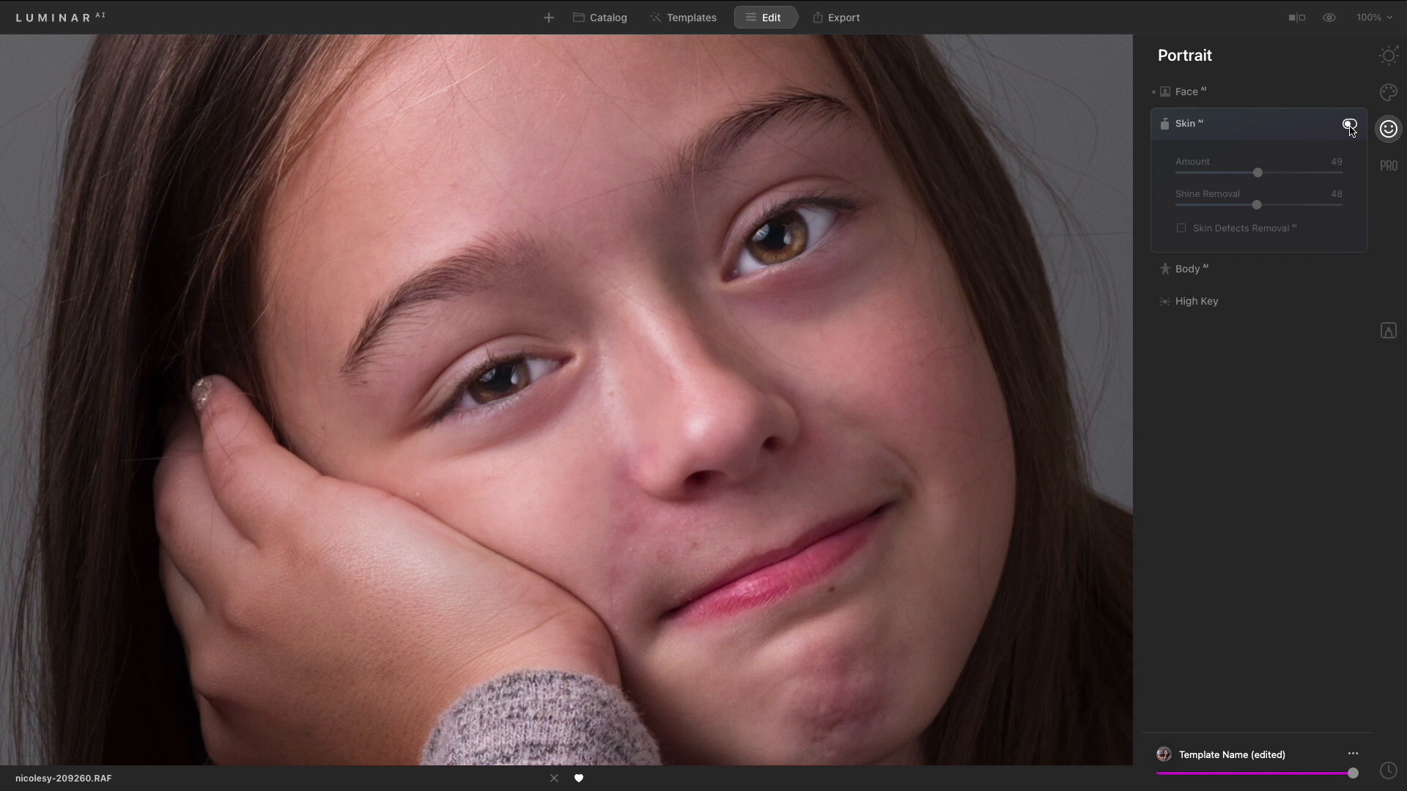
{"action": "left_click", "coordinate": [1349, 125]}
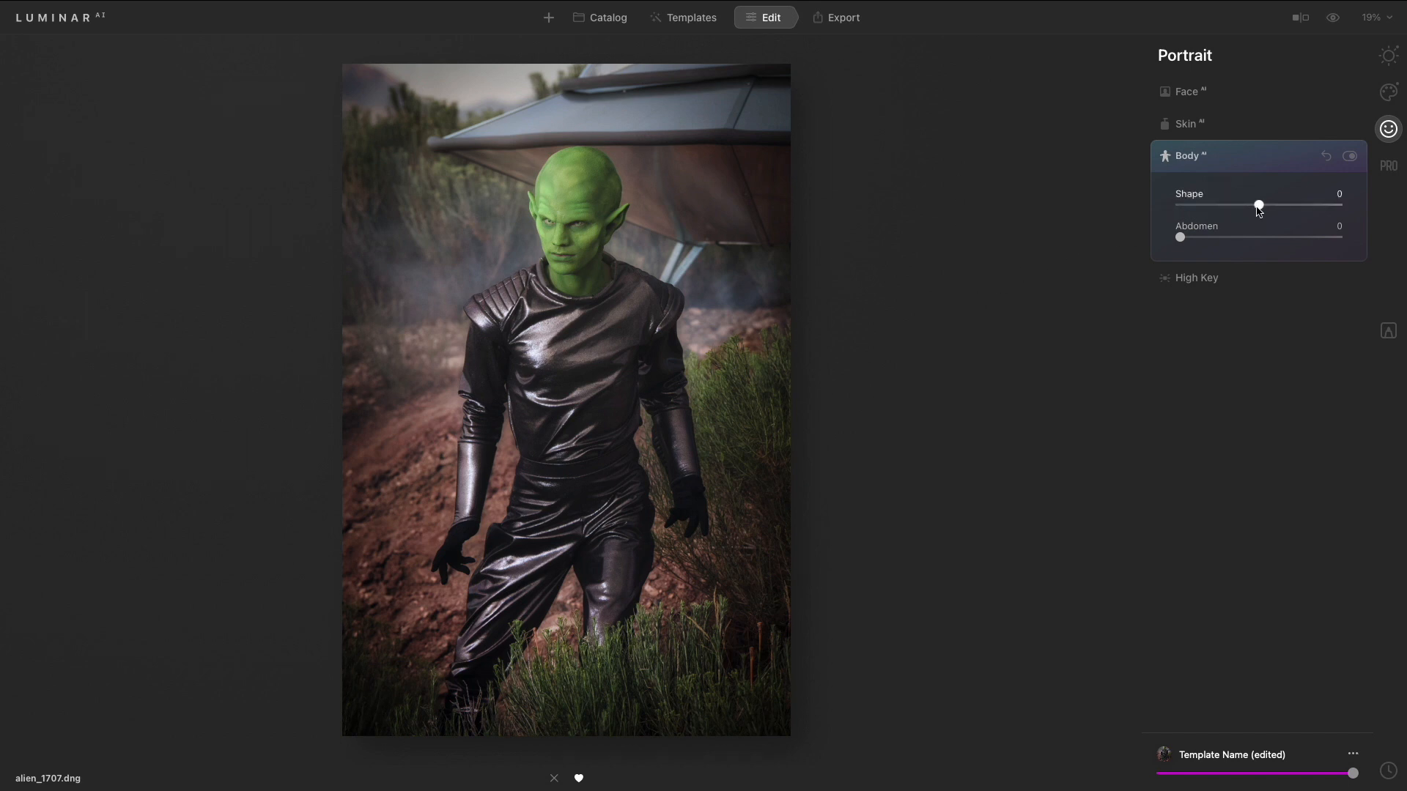
- Set Body AI Shape to 45 and Abdomen to 24 on the alien photo
{"action": "left_click_drag", "start_coordinate": [1259, 210], "coordinate": [1351, 213]}
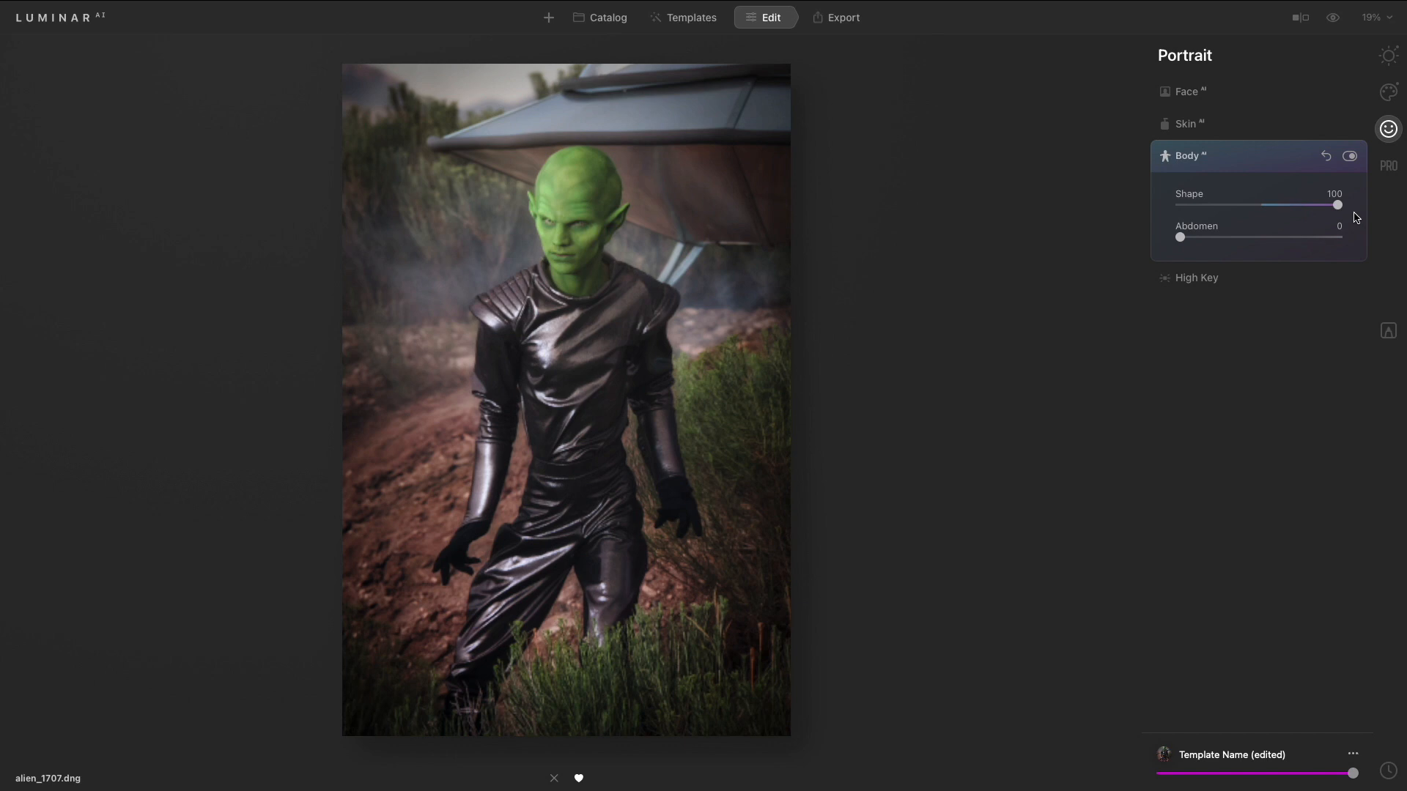
{"action": "left_click_drag", "start_coordinate": [1337, 205], "coordinate": [1294, 210]}
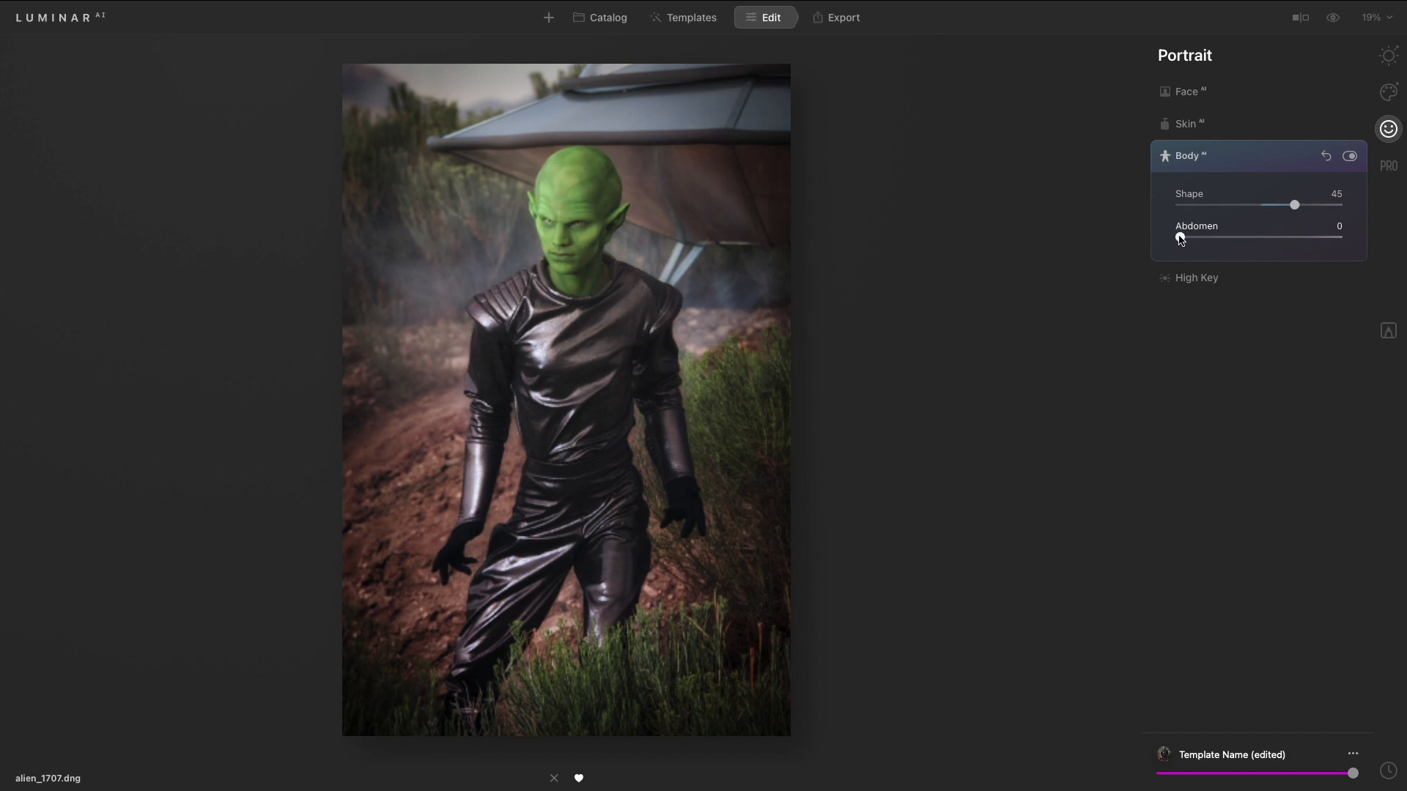
{"action": "left_click_drag", "start_coordinate": [1181, 238], "coordinate": [1220, 239]}
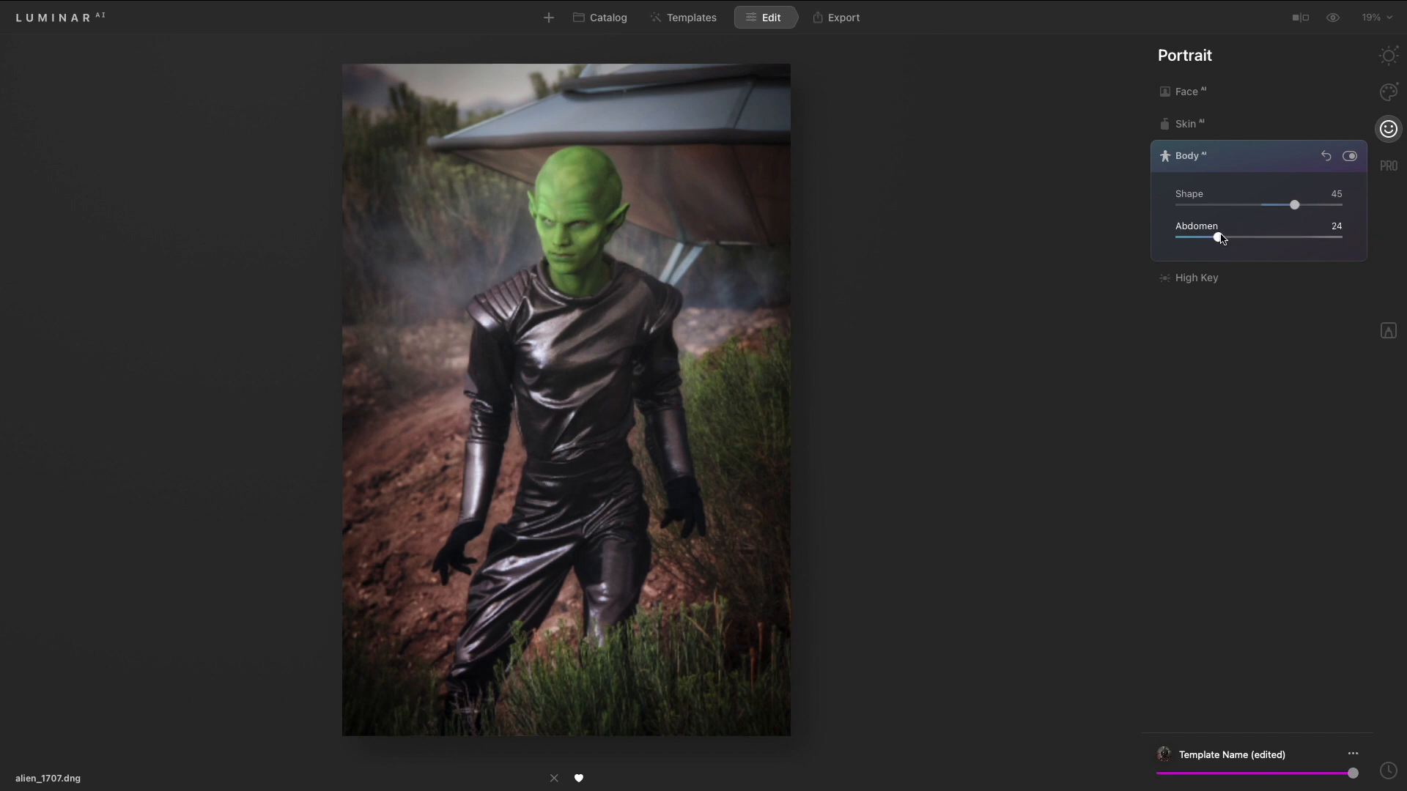
- Toggle Body AI off and on to compare the effect
{"action": "left_click", "coordinate": [1349, 157]}
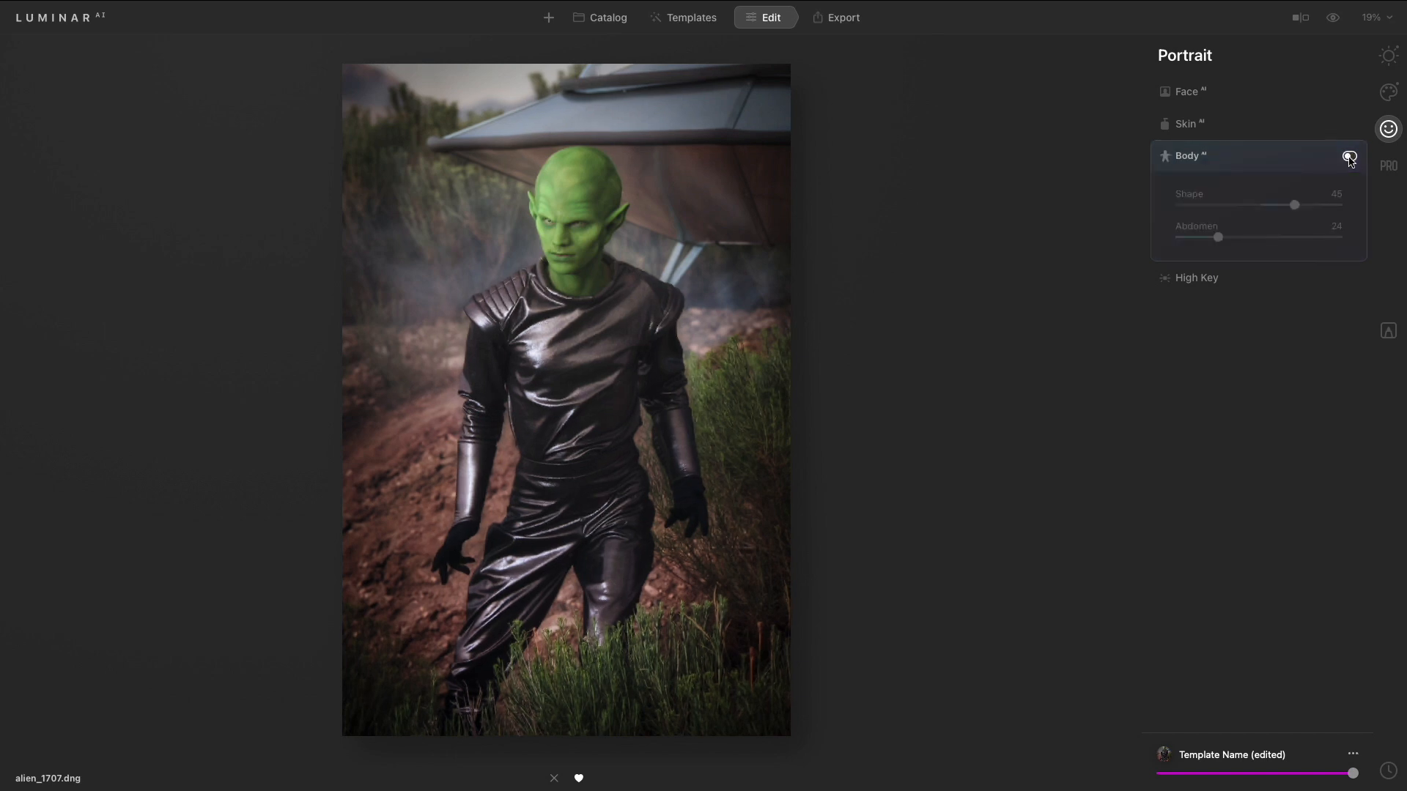
{"action": "left_click", "coordinate": [1349, 157]}
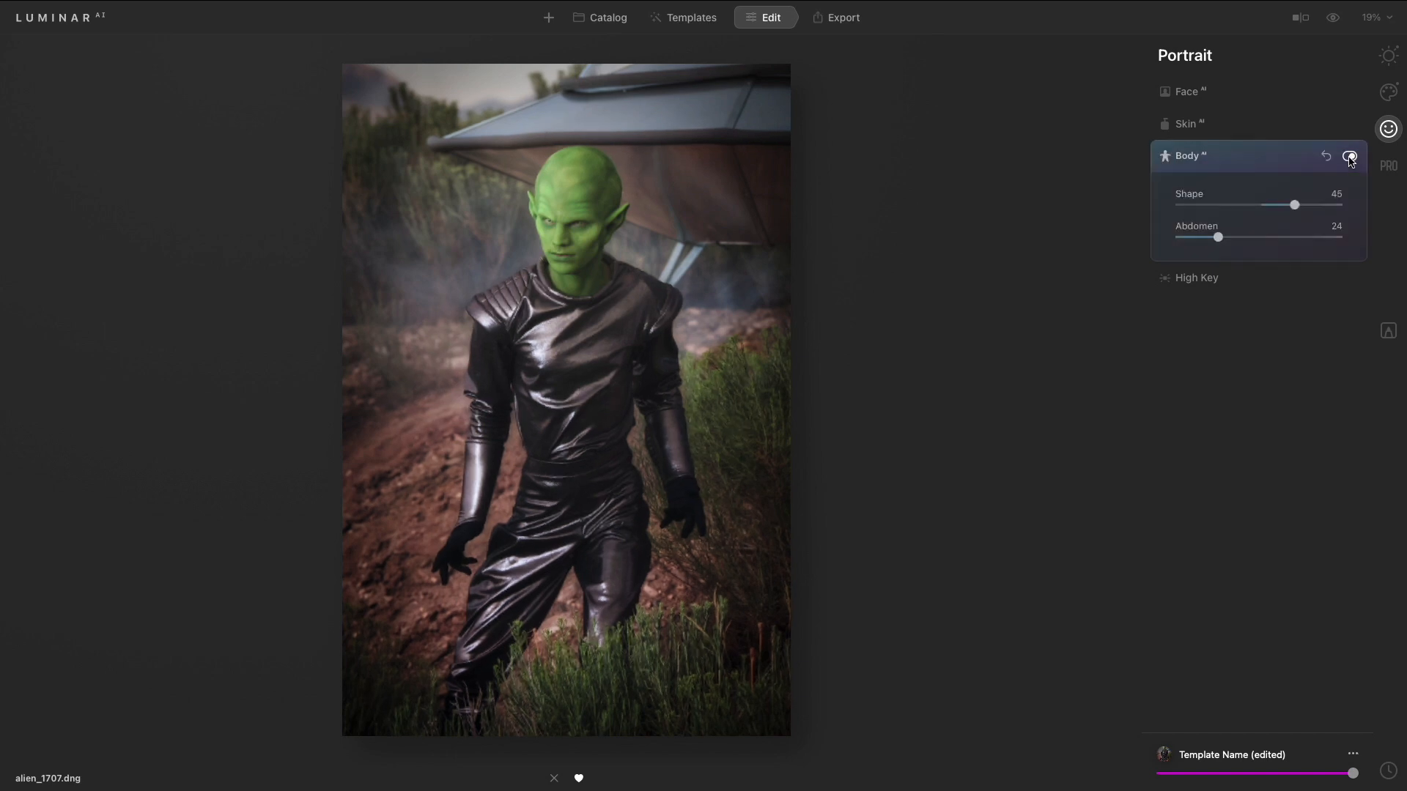
{"action": "left_click", "coordinate": [1348, 157]}
{"action": "left_click", "coordinate": [1349, 157]}
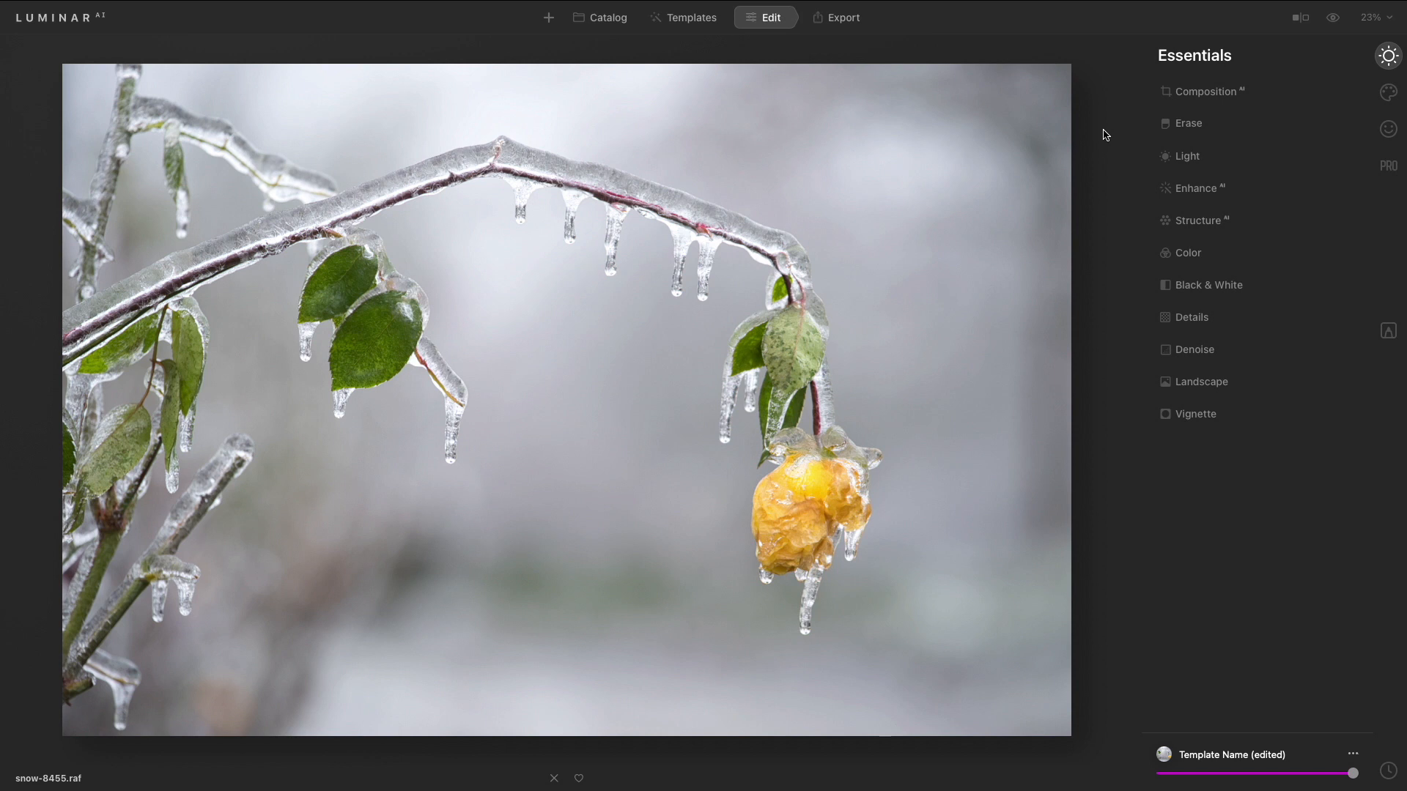
- Open Enhance AI, show and hide its mask options, then collapse the tool
{"action": "left_click", "coordinate": [1190, 189]}
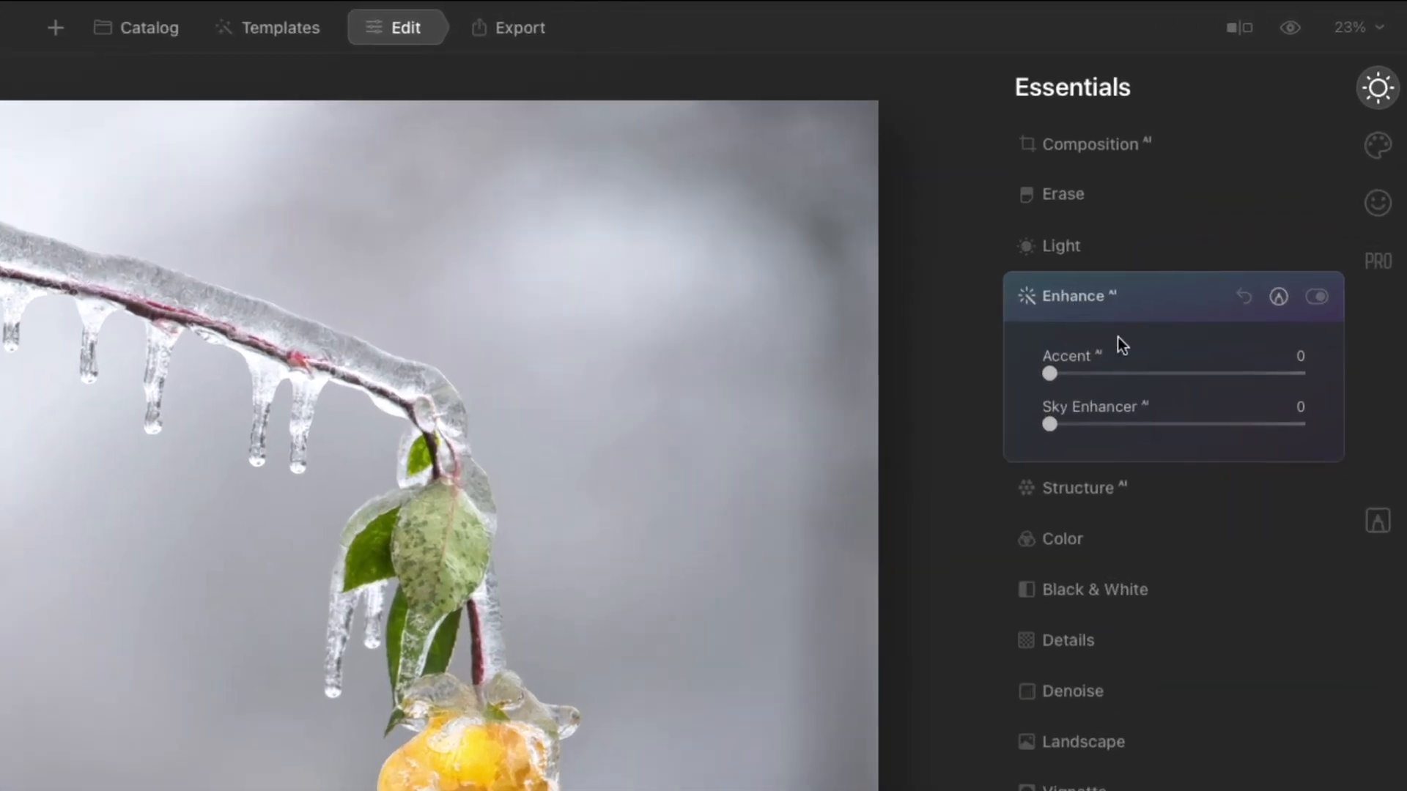
{"action": "left_click", "coordinate": [1284, 298]}
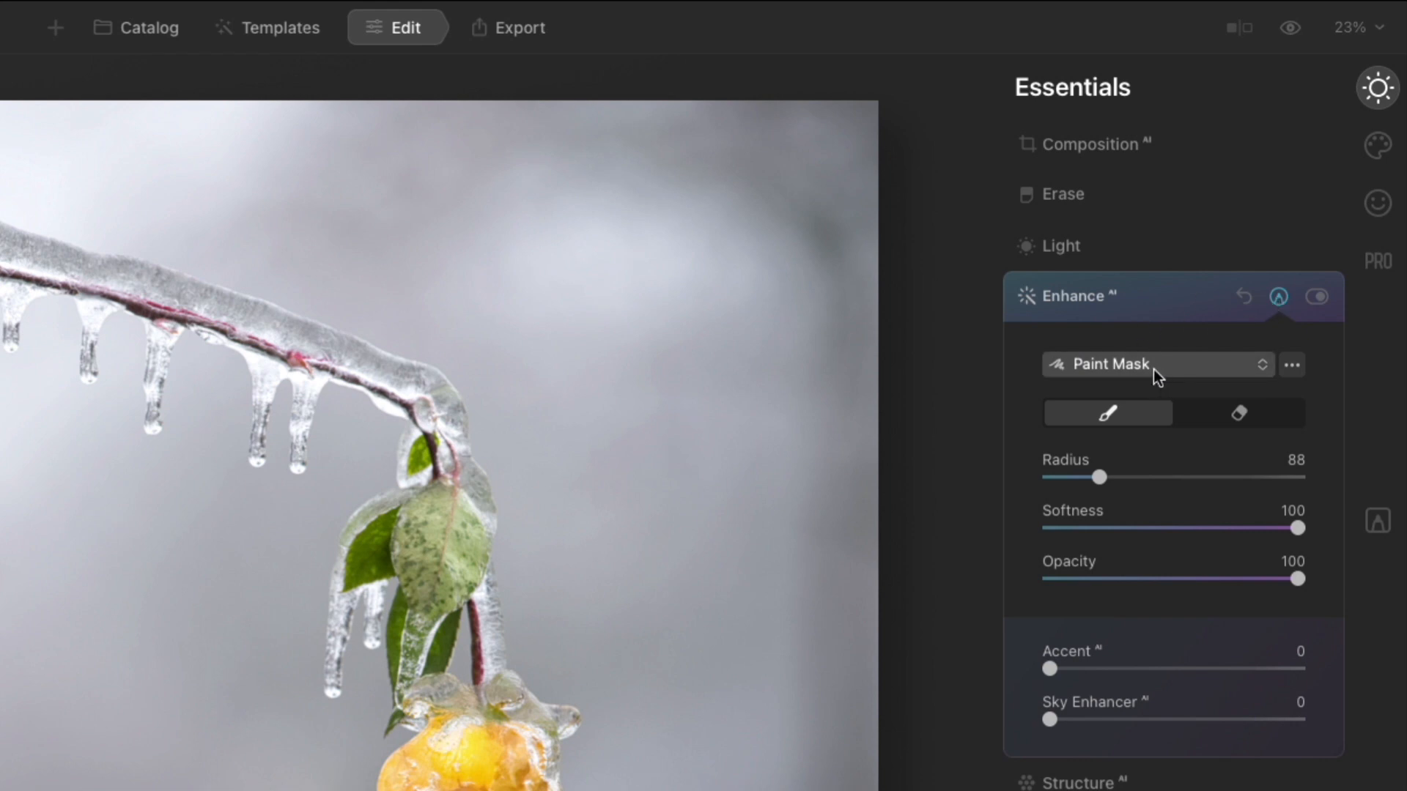
{"action": "left_click", "coordinate": [1278, 297]}
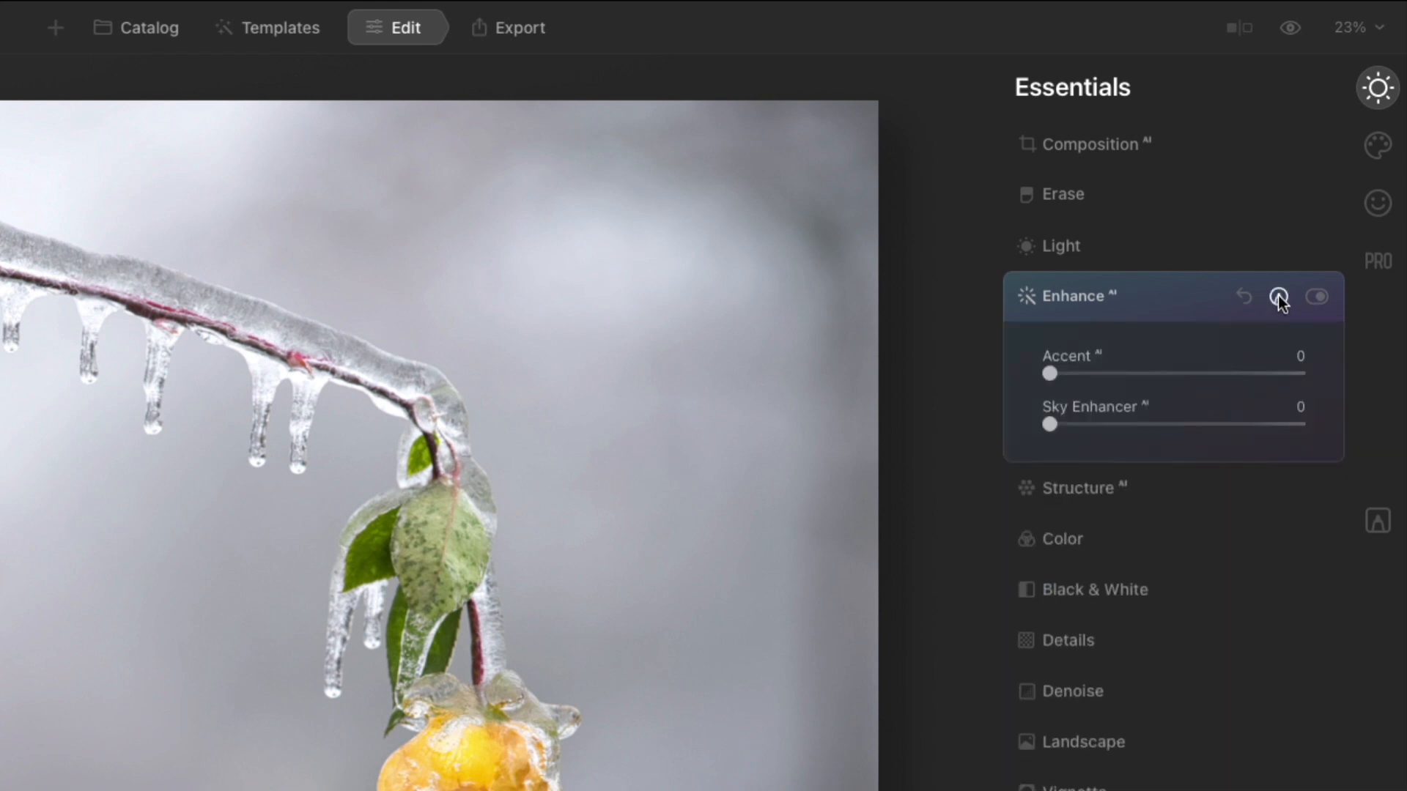
{"action": "left_click", "coordinate": [1176, 293]}
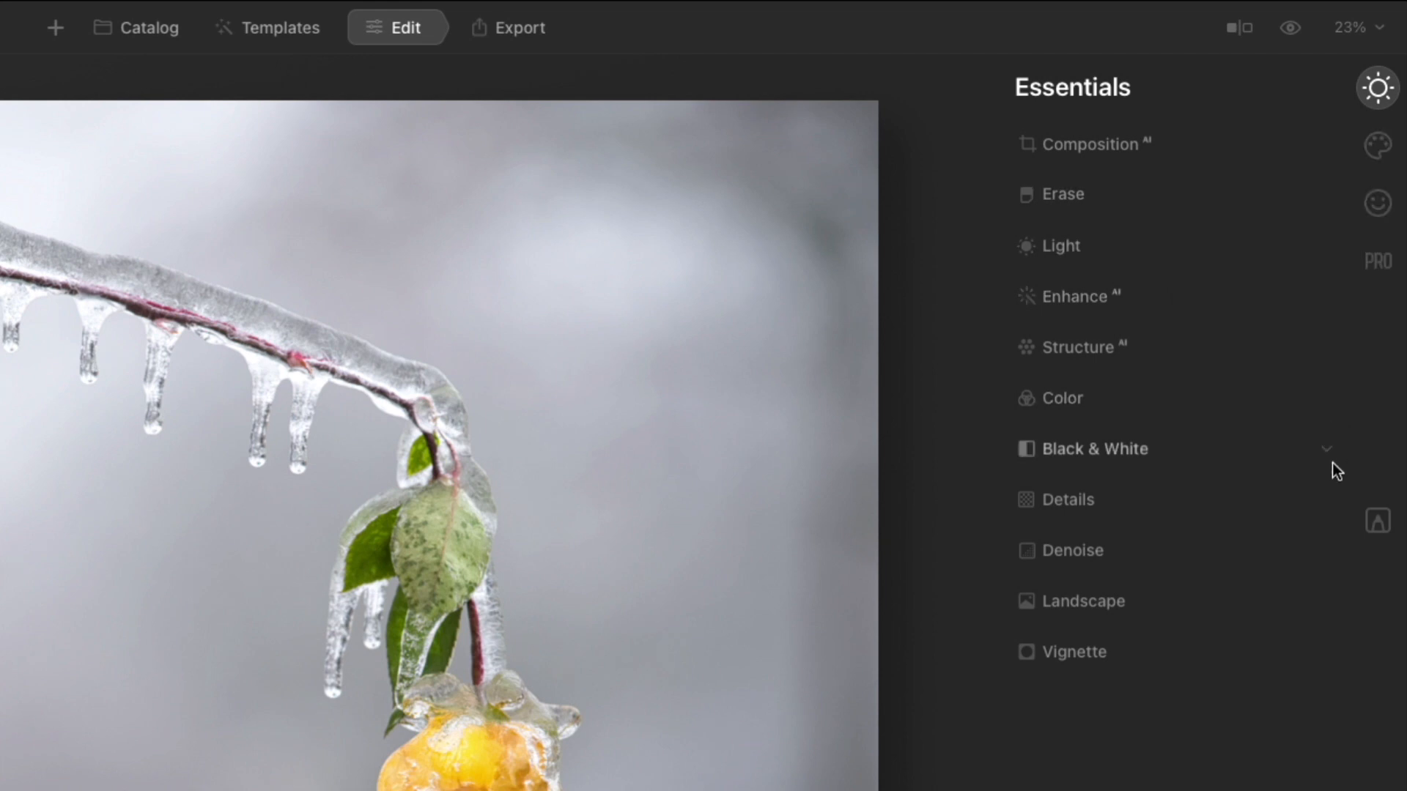
- Add a Basic local masking layer
{"action": "left_click", "coordinate": [1377, 521]}
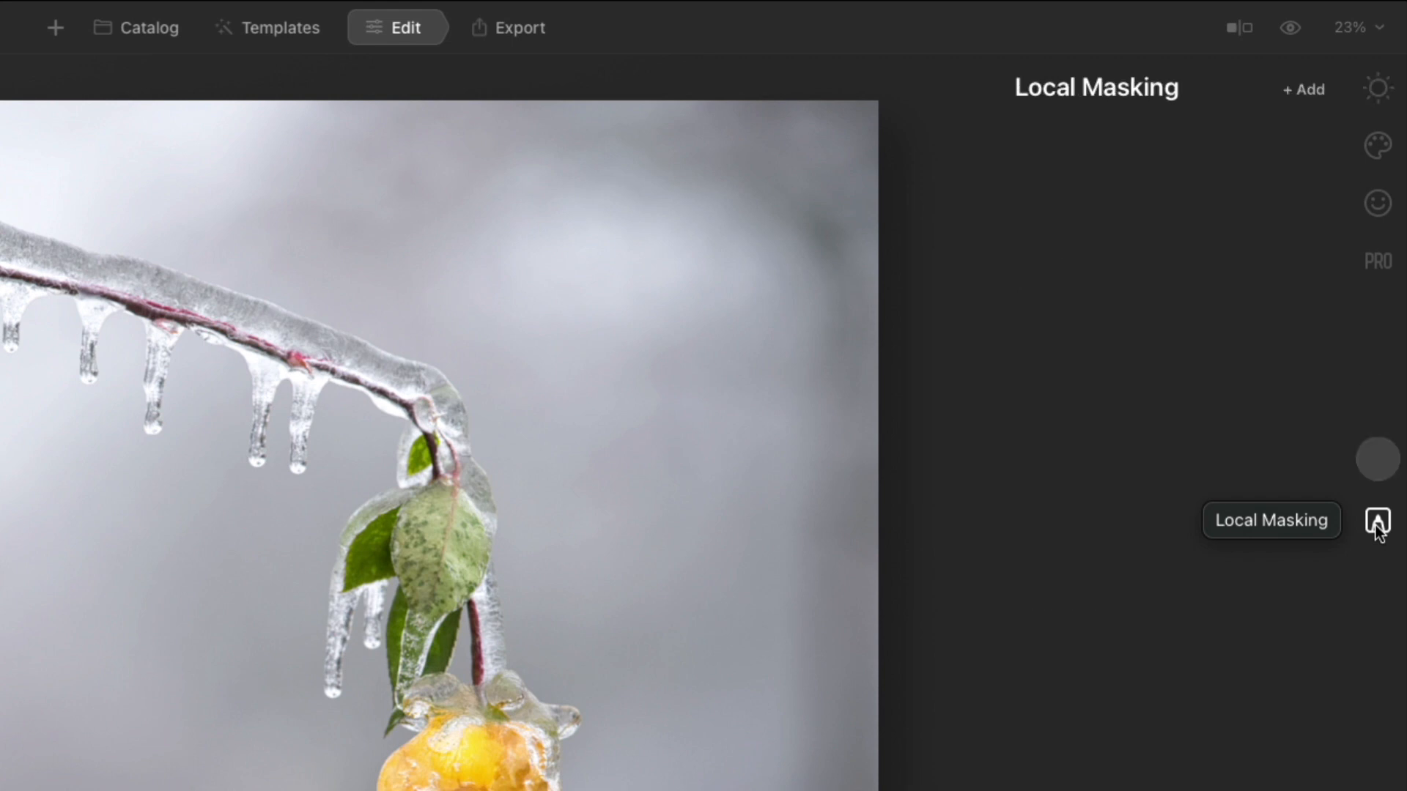
{"action": "left_click", "coordinate": [1314, 90]}
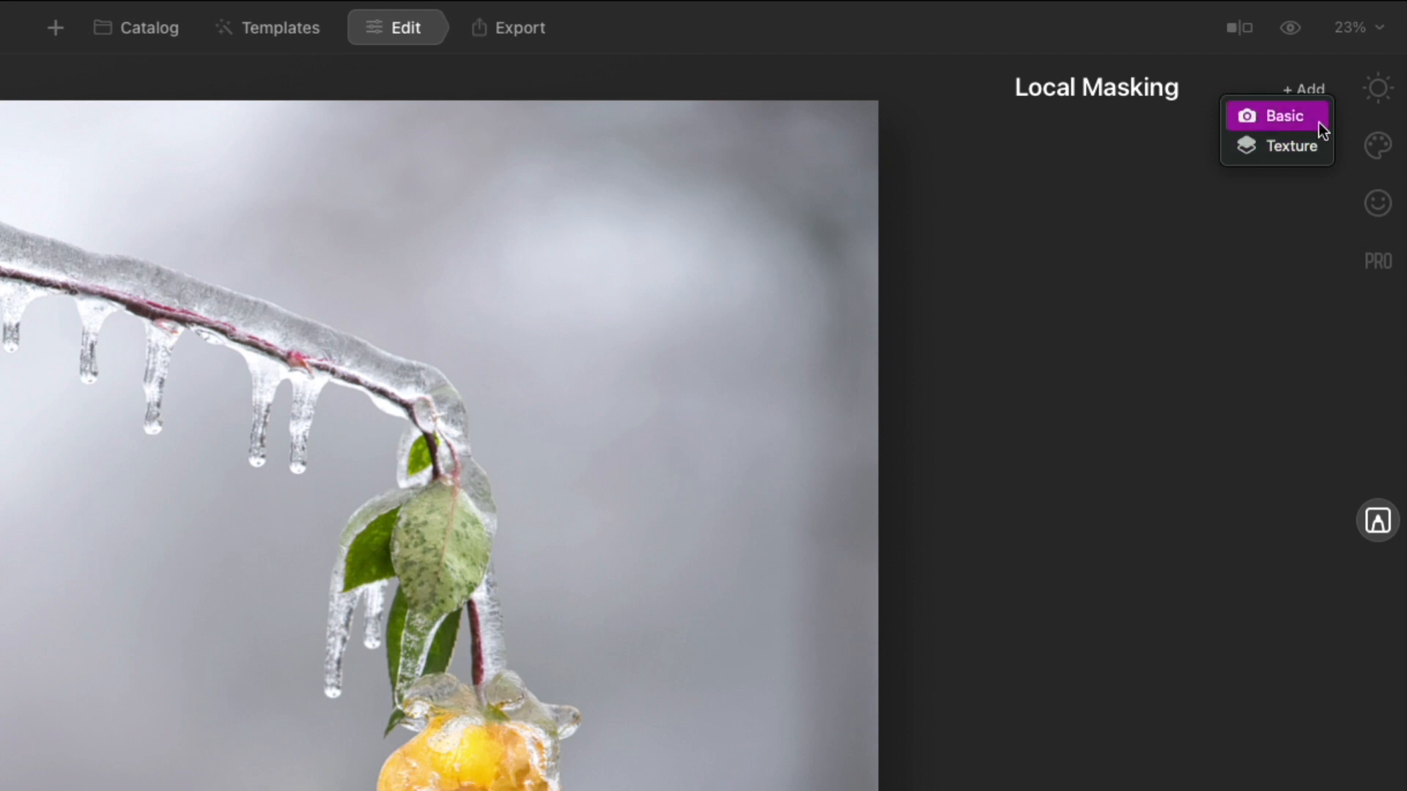
{"action": "left_click", "coordinate": [1321, 118]}
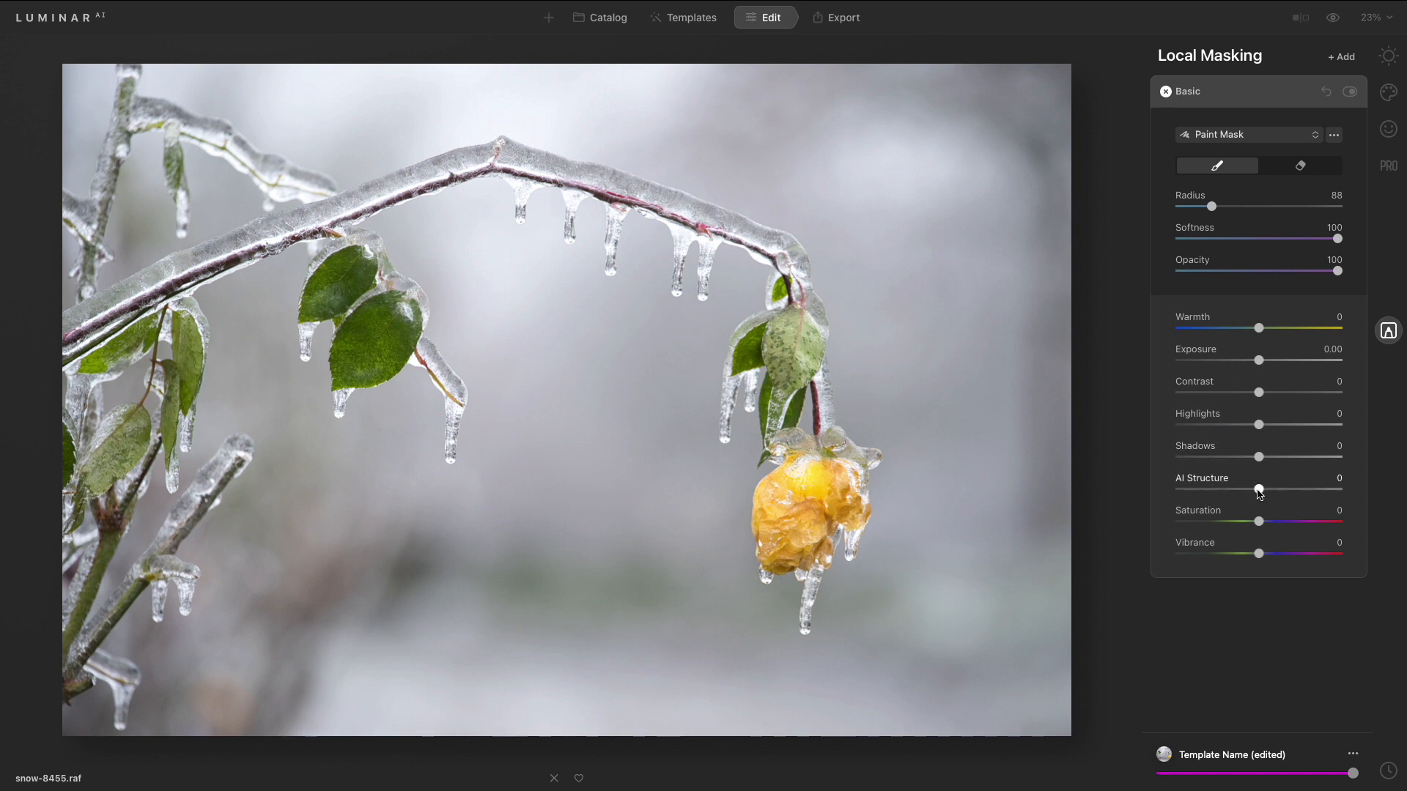
- Set AI Structure to 33, Highlights to -35 and Exposure to -0.29, and paint the adjustment onto the yellow rose
{"action": "left_click_drag", "start_coordinate": [1258, 492], "coordinate": [1291, 499]}
{"action": "left_click_drag", "start_coordinate": [1260, 429], "coordinate": [1229, 431]}
{"action": "left_click_drag", "start_coordinate": [1261, 364], "coordinate": [1255, 364]}
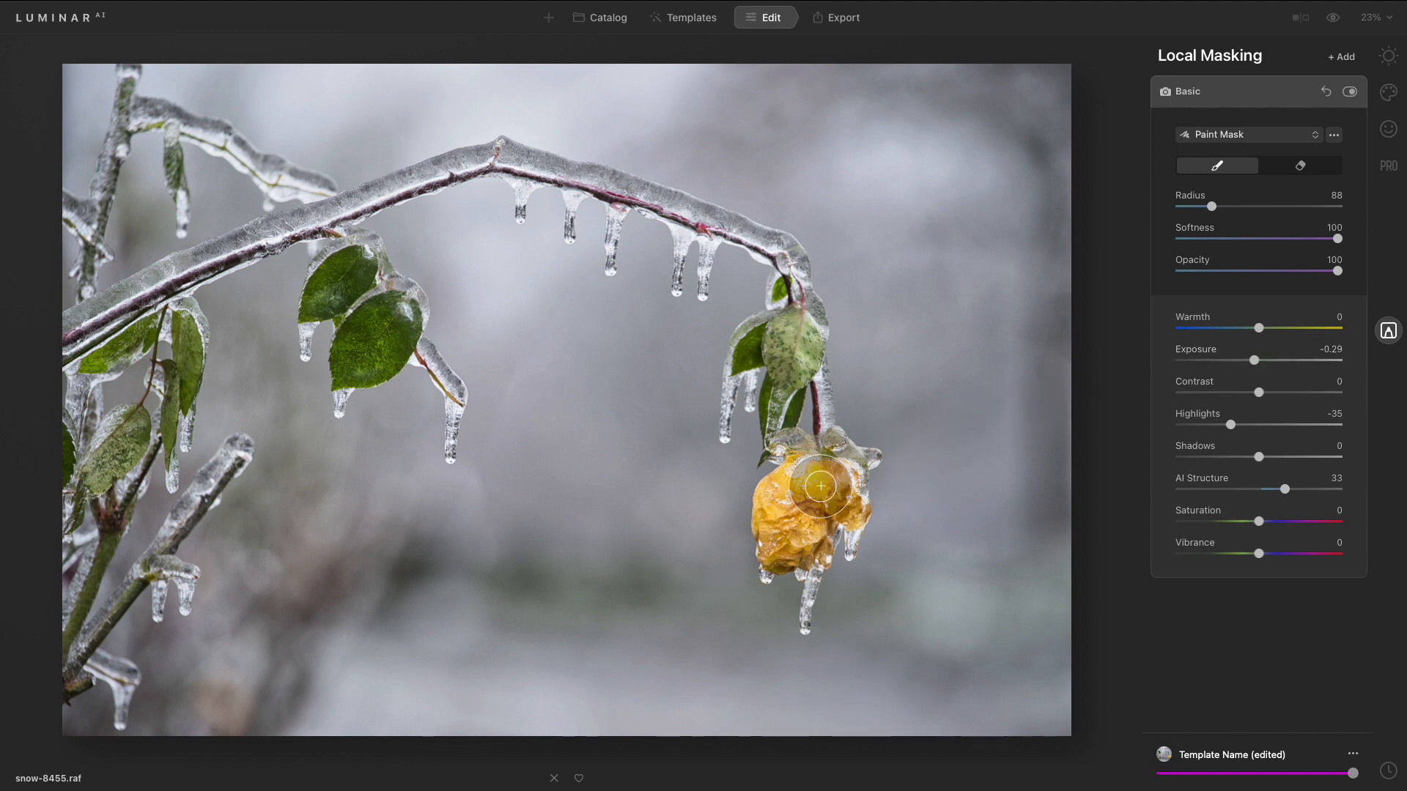
{"action": "mouse_move", "coordinate": [820, 486]}
{"action": "left_mouse_down"}
{"action": "mouse_move", "coordinate": [791, 496]}
{"action": "mouse_move", "coordinate": [789, 543]}
{"action": "mouse_move", "coordinate": [834, 507]}
{"action": "mouse_move", "coordinate": [831, 486]}
{"action": "mouse_move", "coordinate": [801, 492]}
{"action": "mouse_move", "coordinate": [794, 521]}
{"action": "mouse_move", "coordinate": [836, 502]}
{"action": "left_mouse_up"}
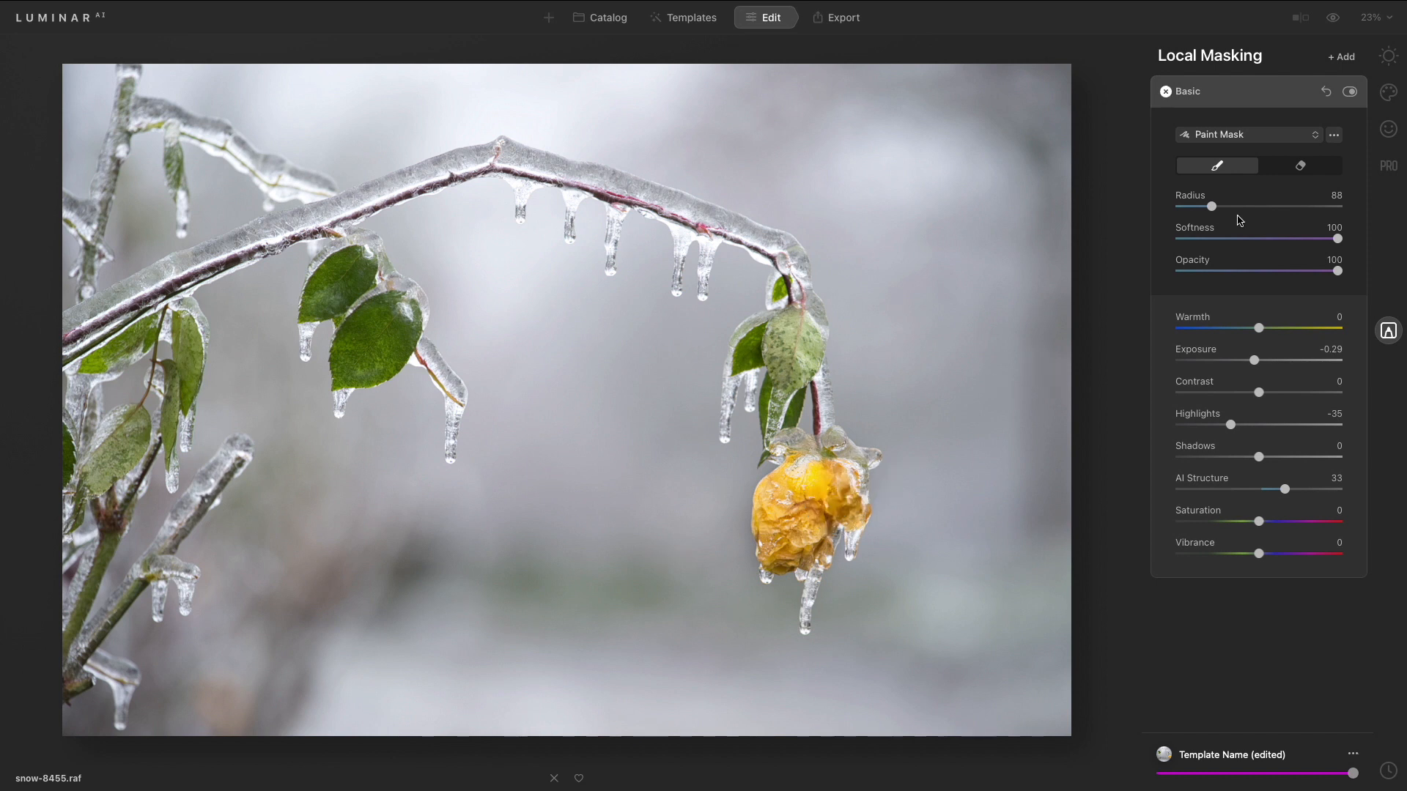
- Toggle the Basic layer off and on to compare, then collapse it
{"action": "left_click", "coordinate": [1349, 92]}
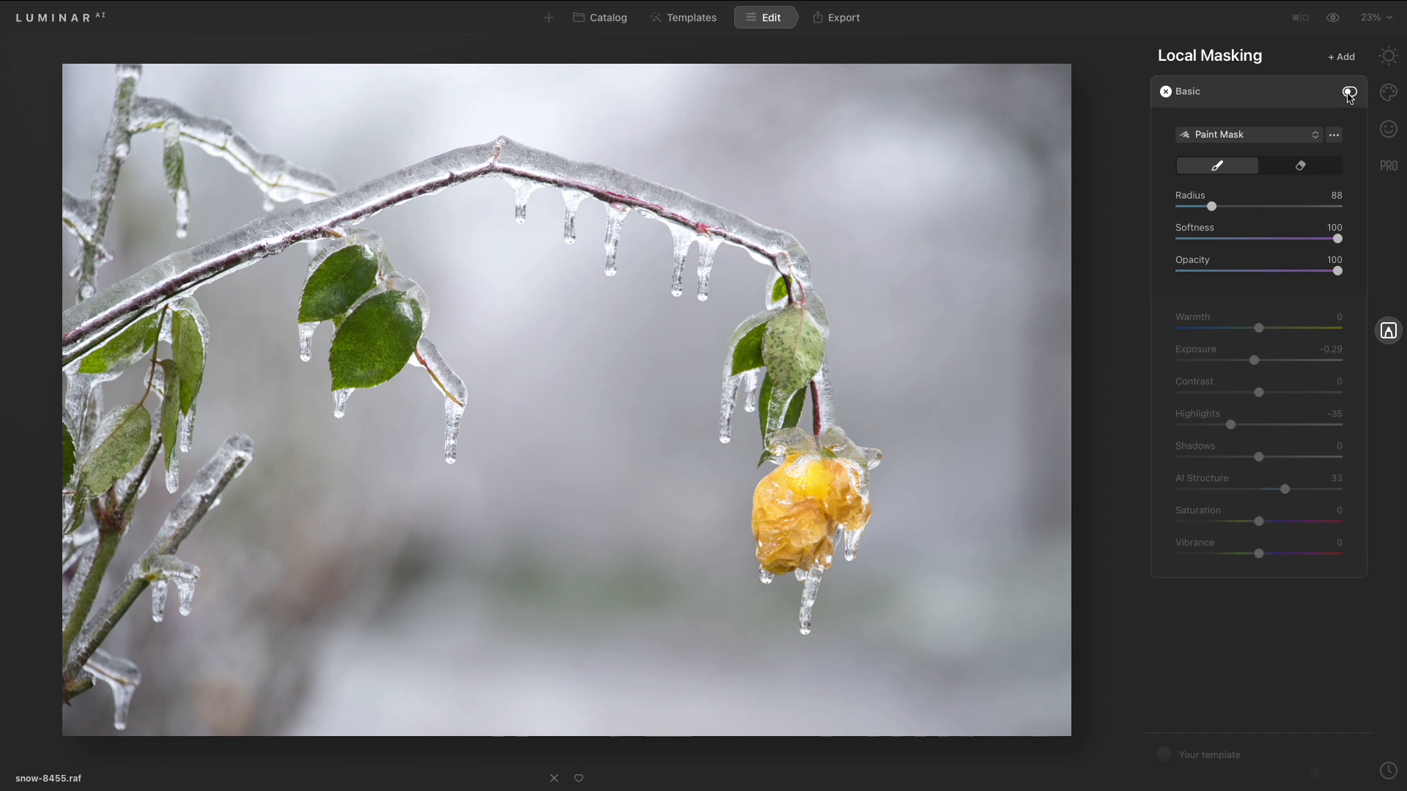
{"action": "left_click", "coordinate": [1349, 92]}
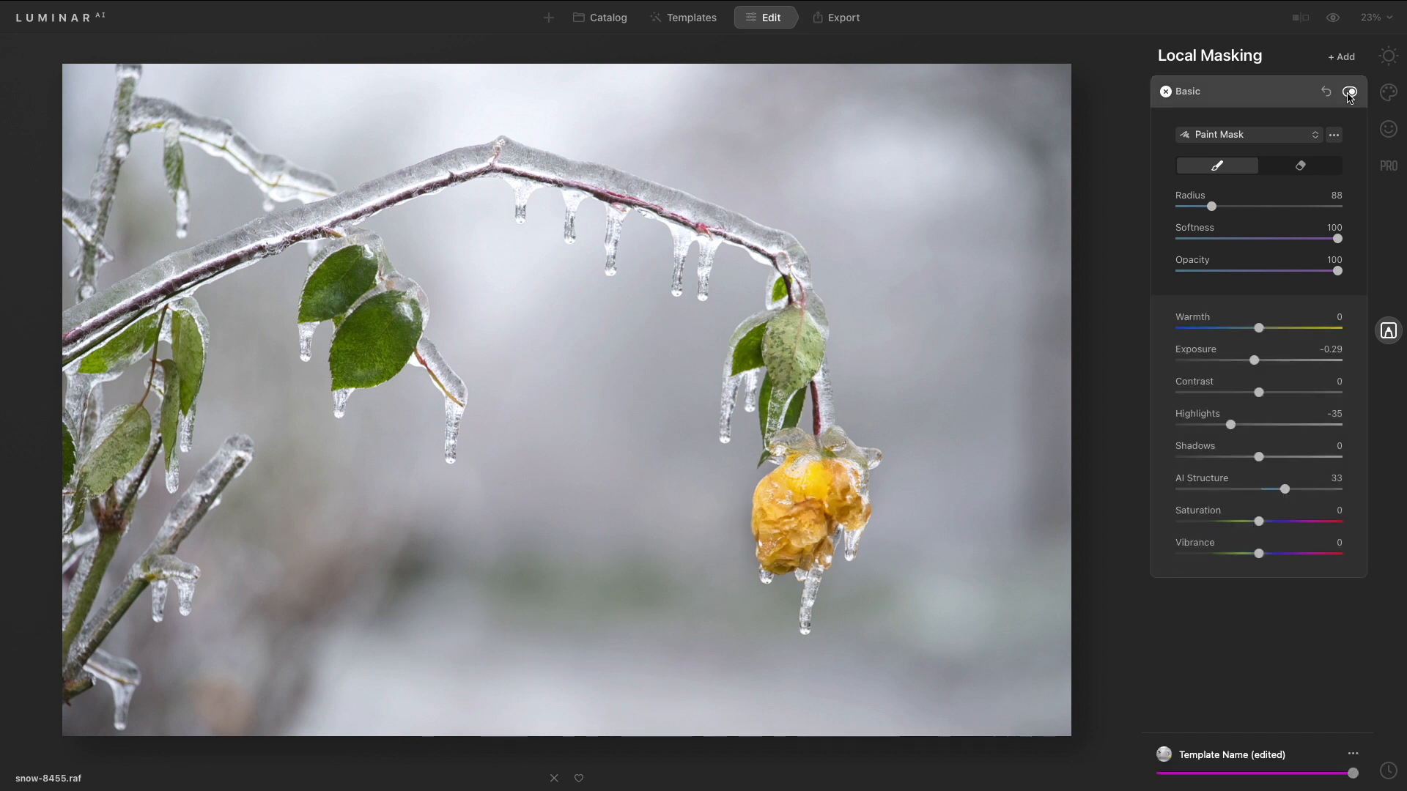
{"action": "left_click", "coordinate": [1280, 98]}
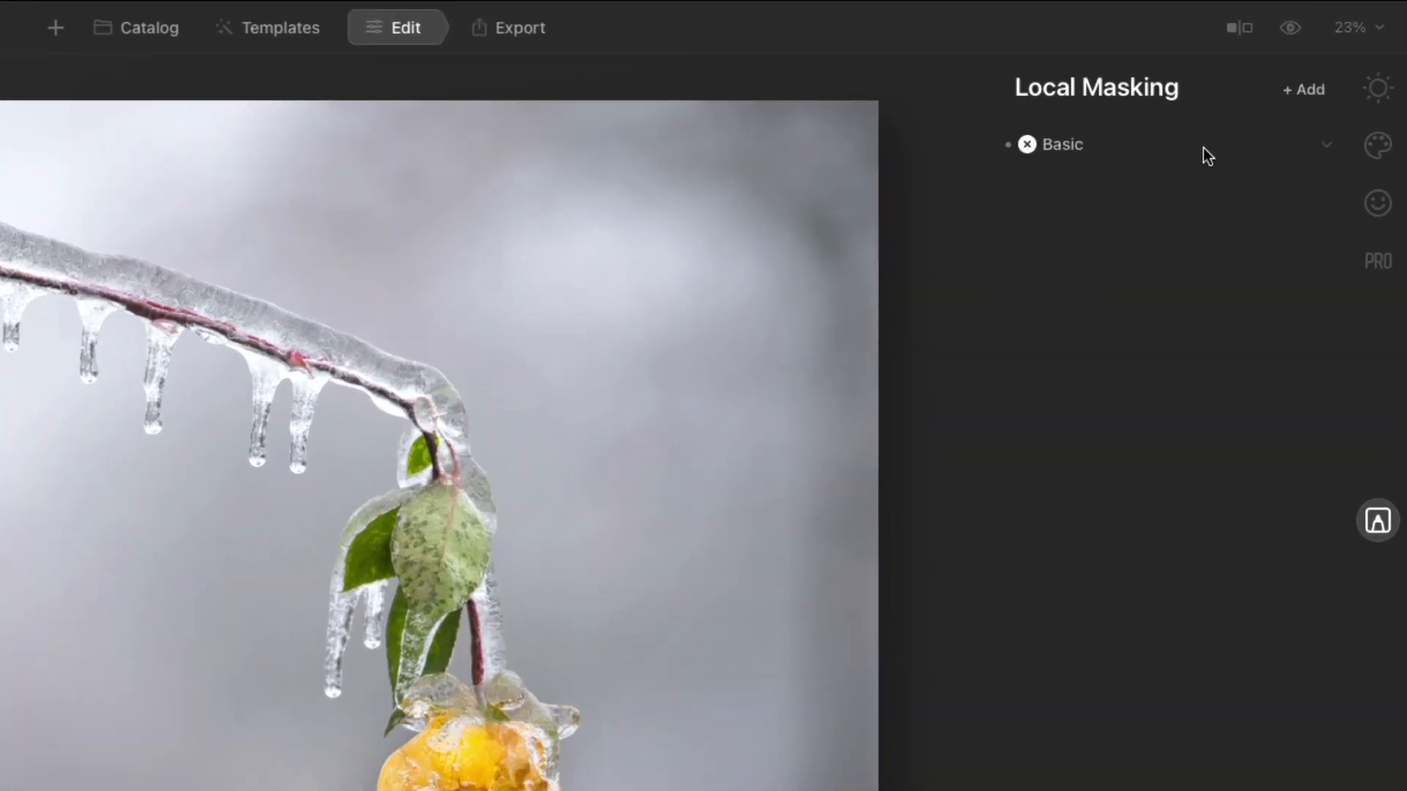
- Add a Texture masking layer and load nicolesy-snow-011.jpg as its texture
{"action": "left_click", "coordinate": [1303, 93]}
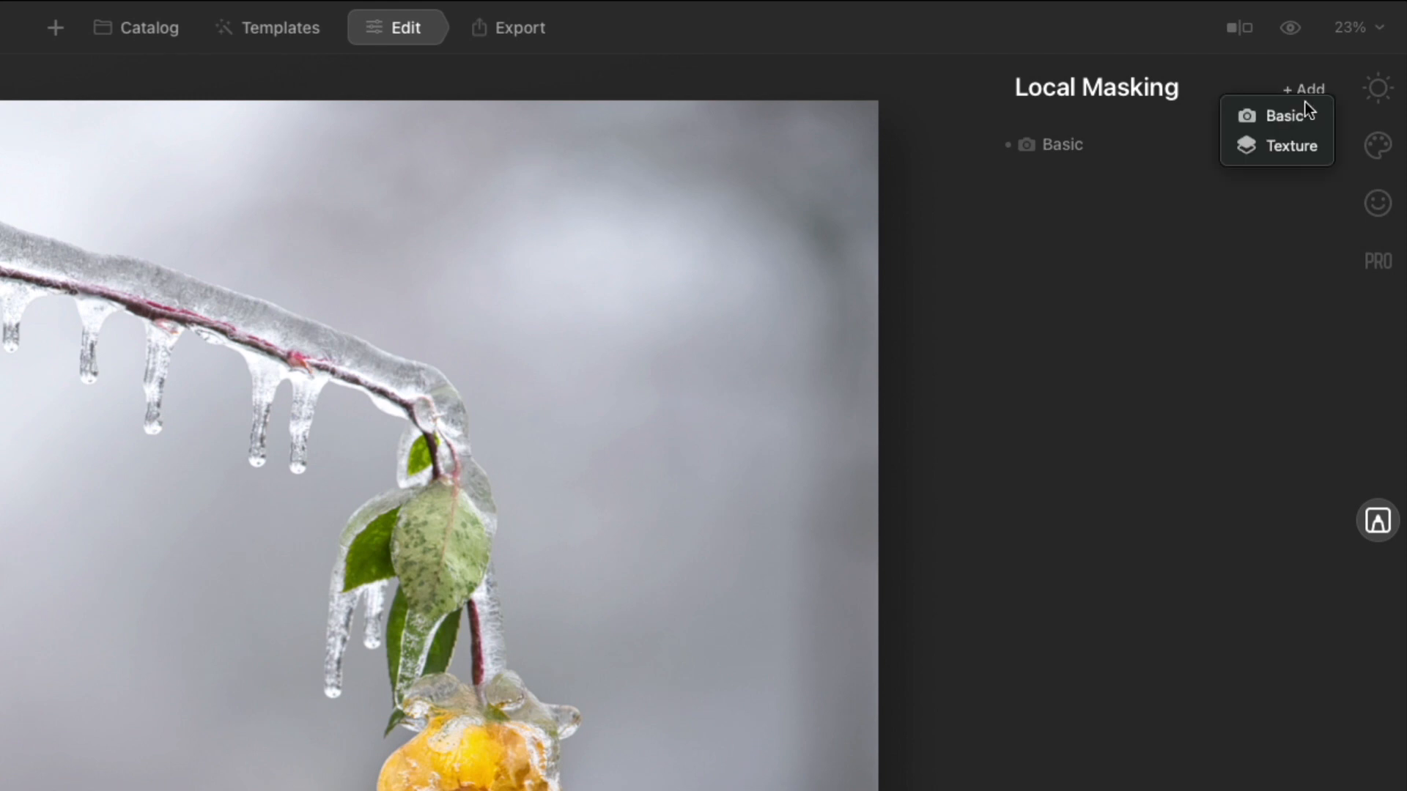
{"action": "left_click", "coordinate": [1313, 146]}
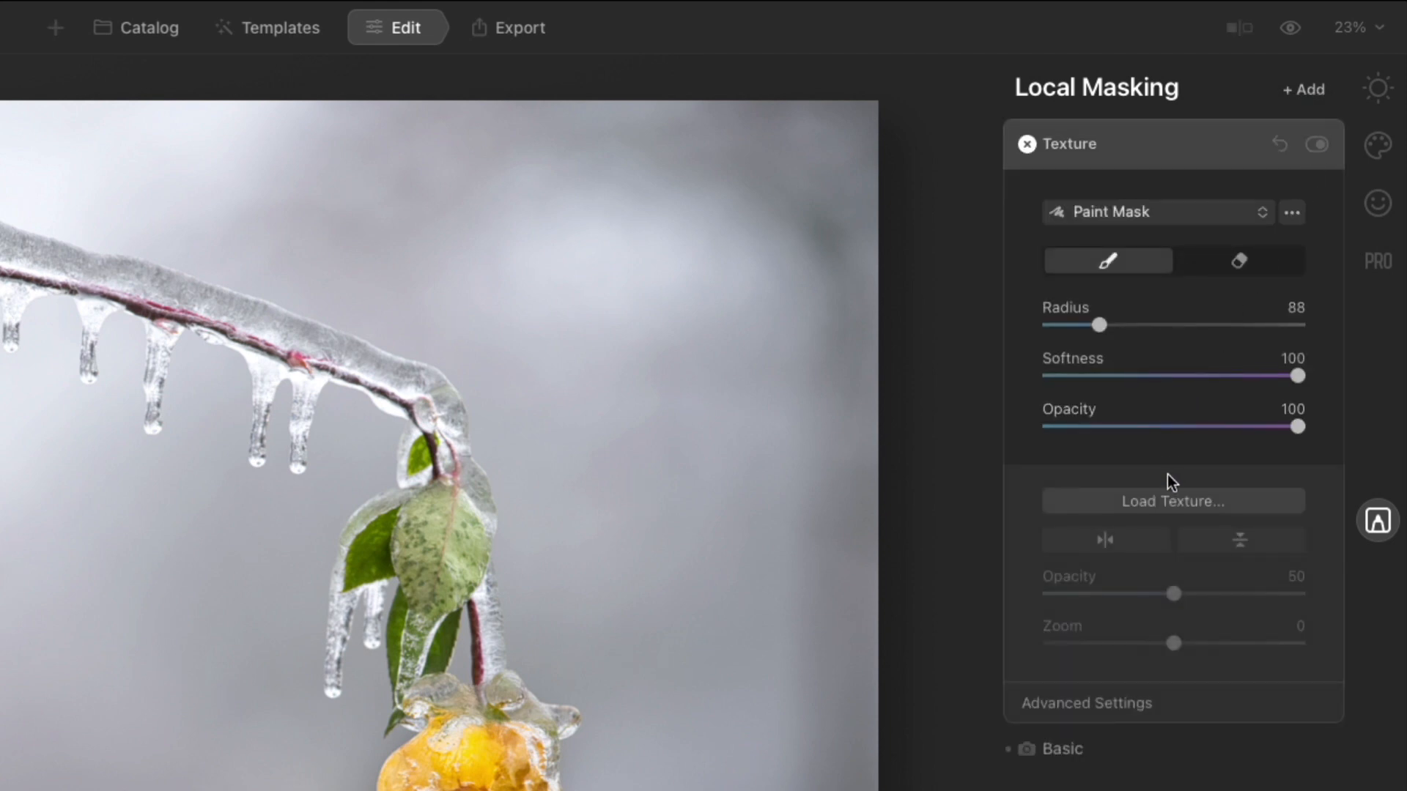
{"action": "left_click", "coordinate": [1163, 499]}
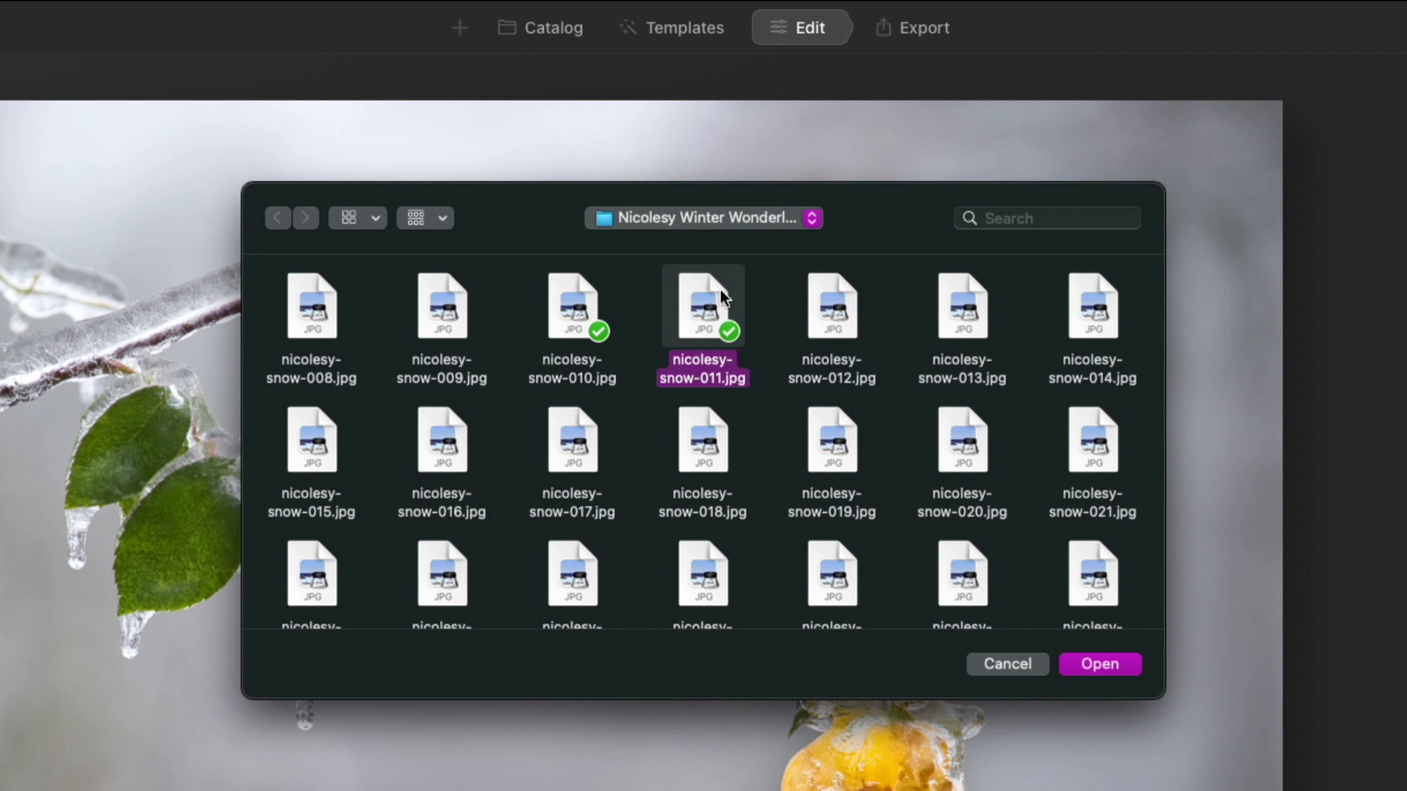
{"action": "double_click", "coordinate": [719, 289]}
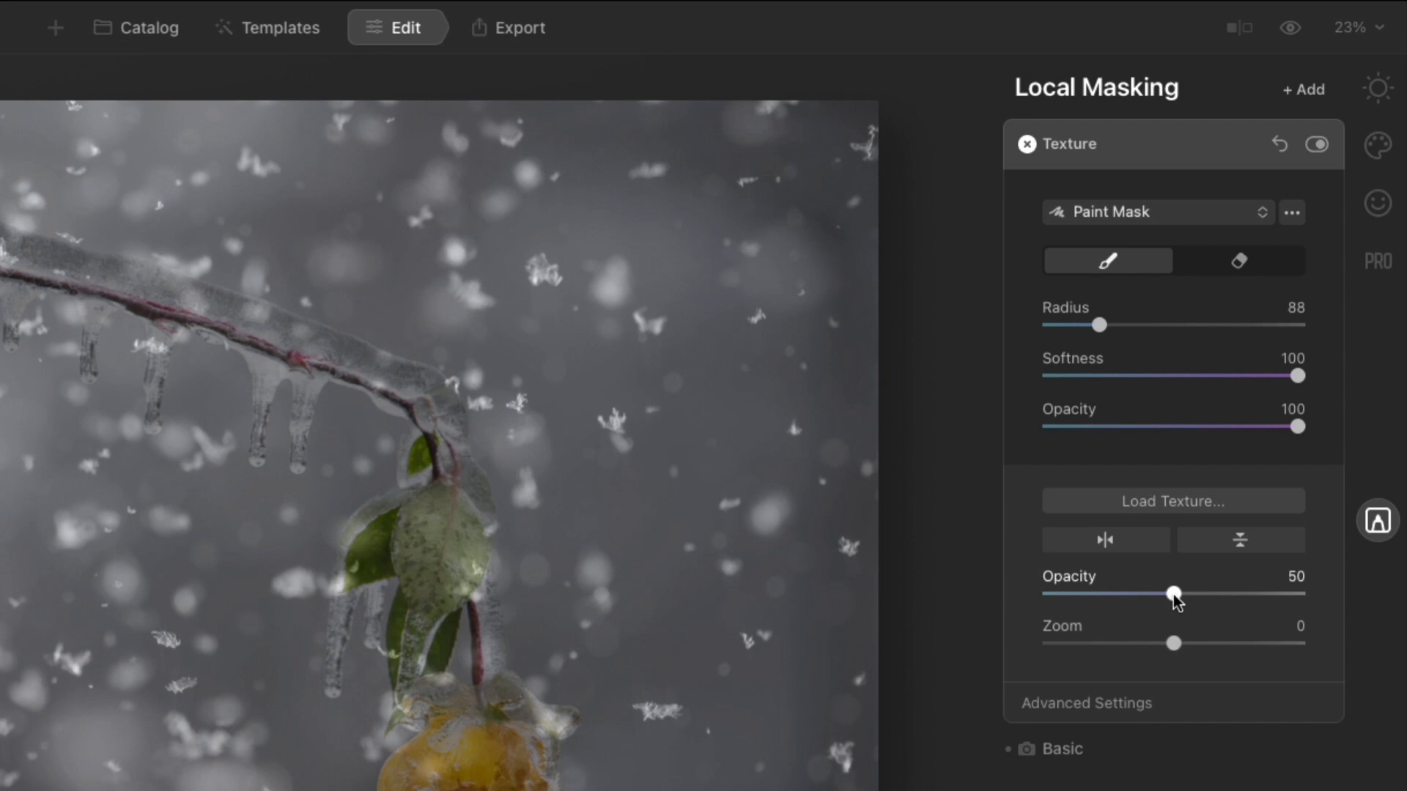
- Set the texture Opacity to 100 and its blend mode to Screen, then toggle the layer to compare
{"action": "left_click_drag", "start_coordinate": [1173, 594], "coordinate": [1347, 608]}
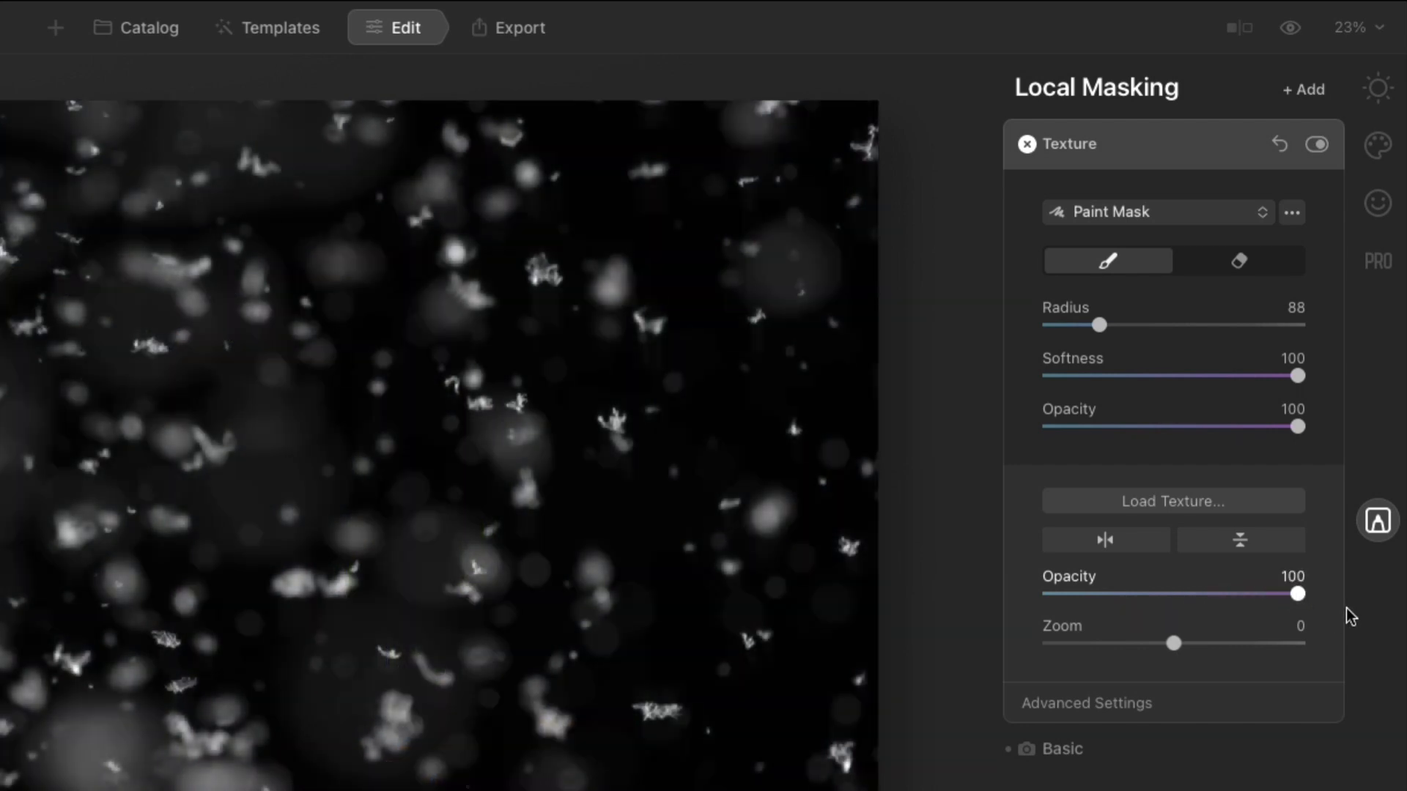
{"action": "left_click", "coordinate": [1124, 702]}
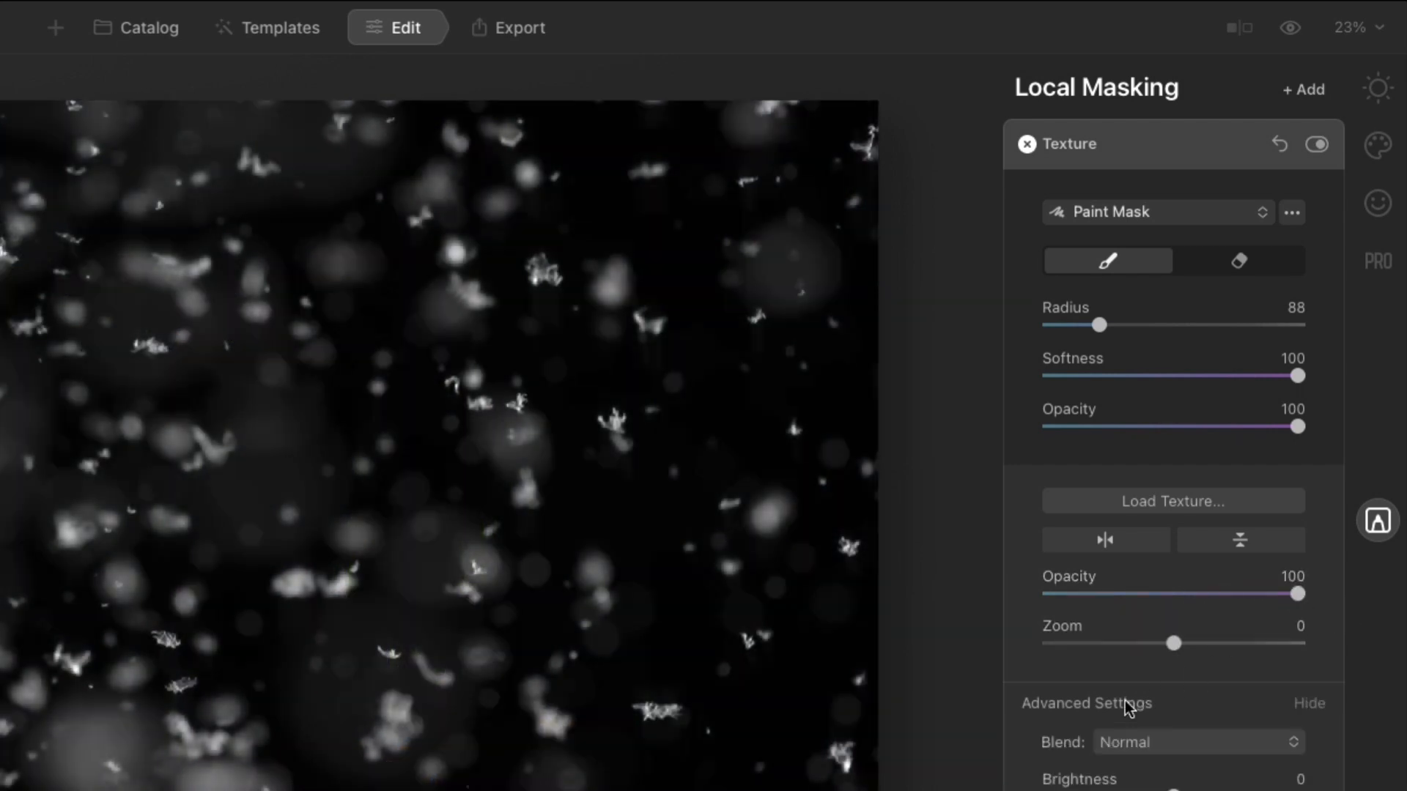
{"action": "left_click", "coordinate": [1136, 437]}
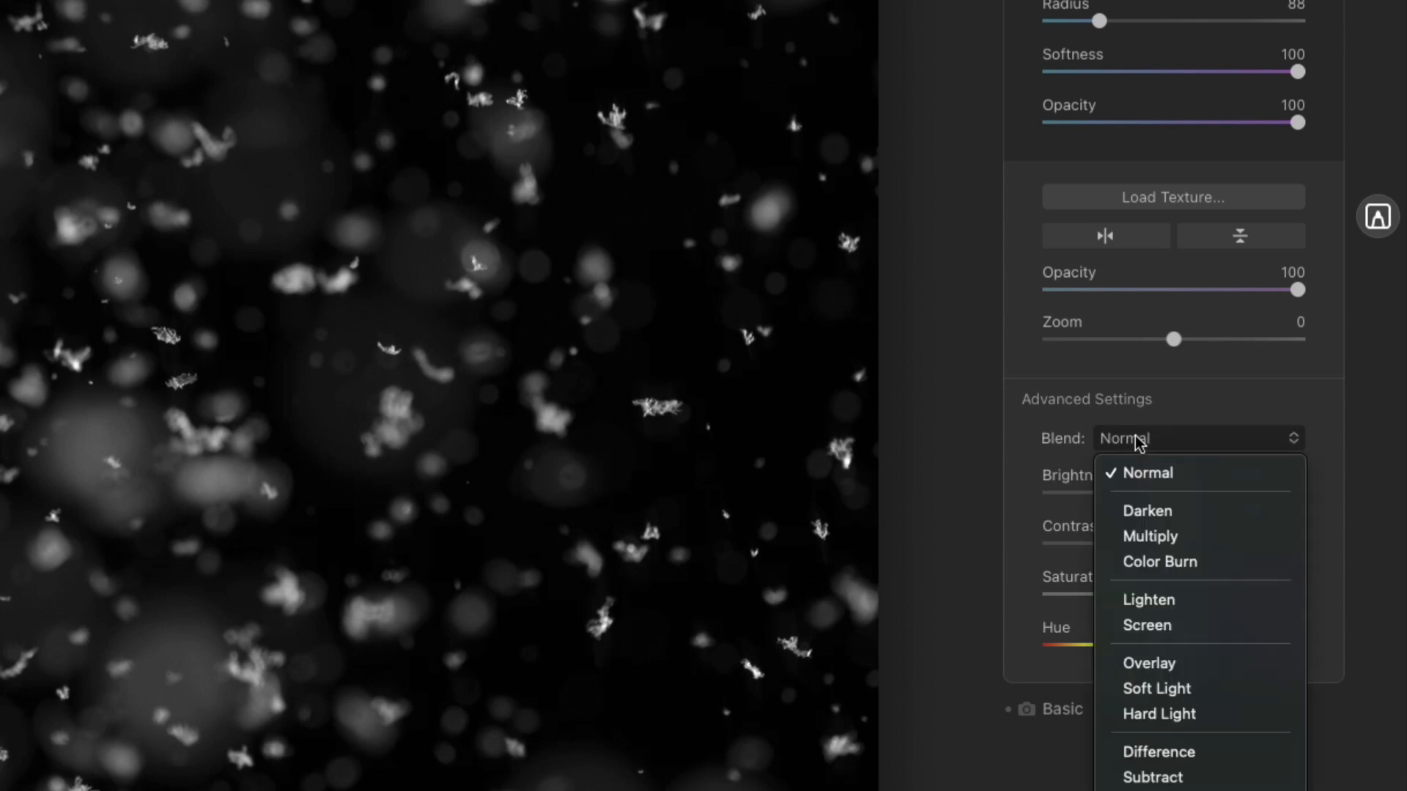
{"action": "left_click", "coordinate": [1214, 626]}
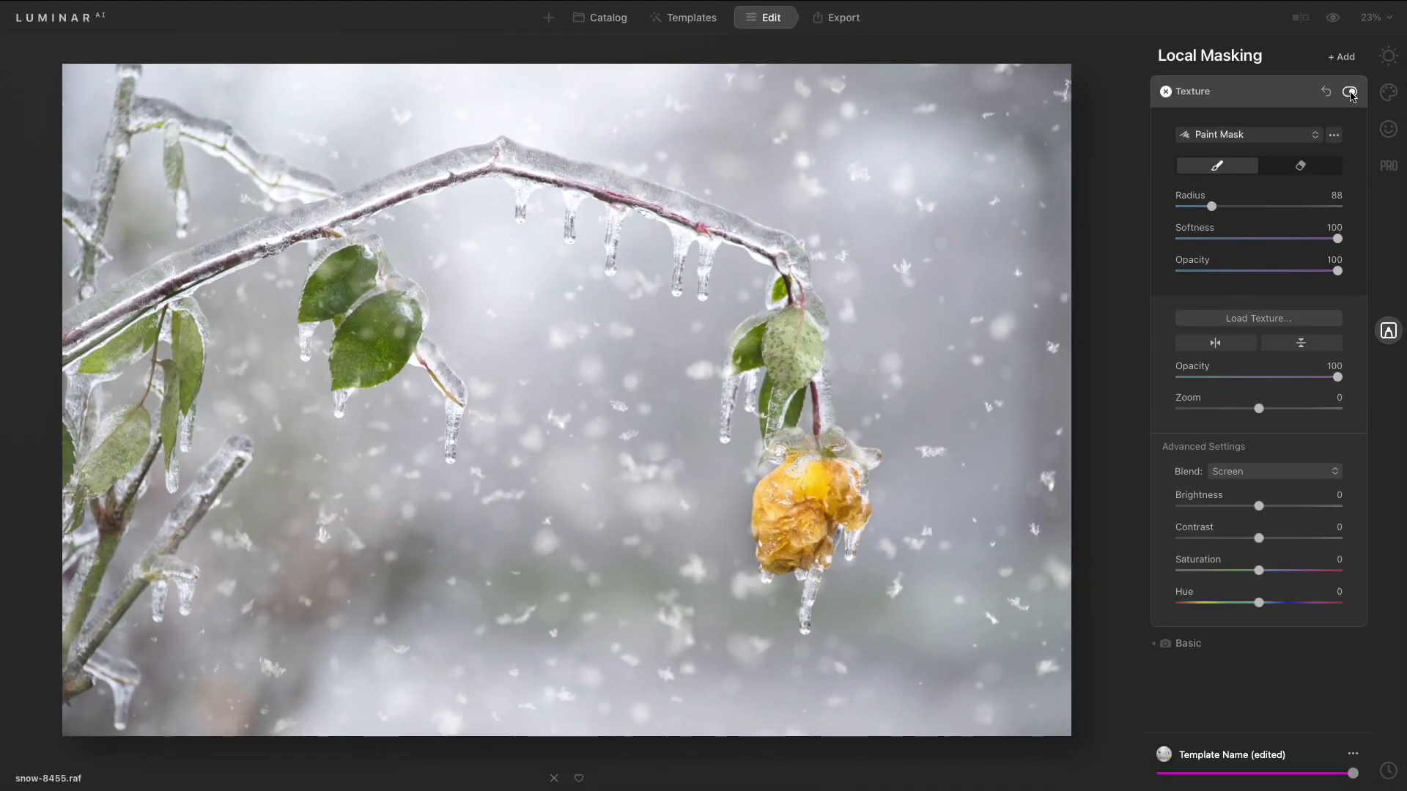
{"action": "left_click", "coordinate": [1349, 92]}
{"action": "left_click", "coordinate": [1349, 93]}
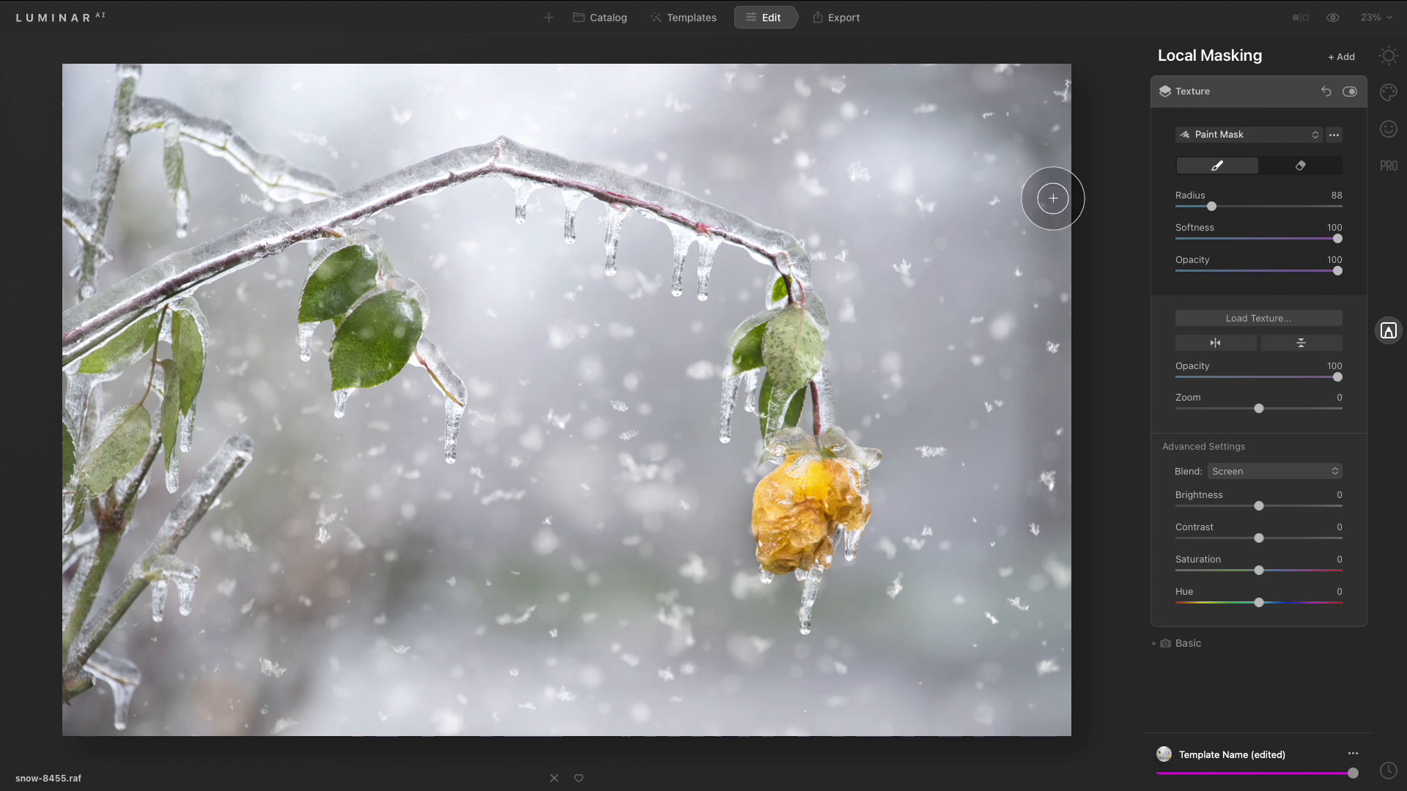
- Switch to the eraser brush and remove the snow texture from the yellow rose, toggling the layer to compare
{"action": "left_click_drag", "start_coordinate": [825, 500], "coordinate": [789, 504]}
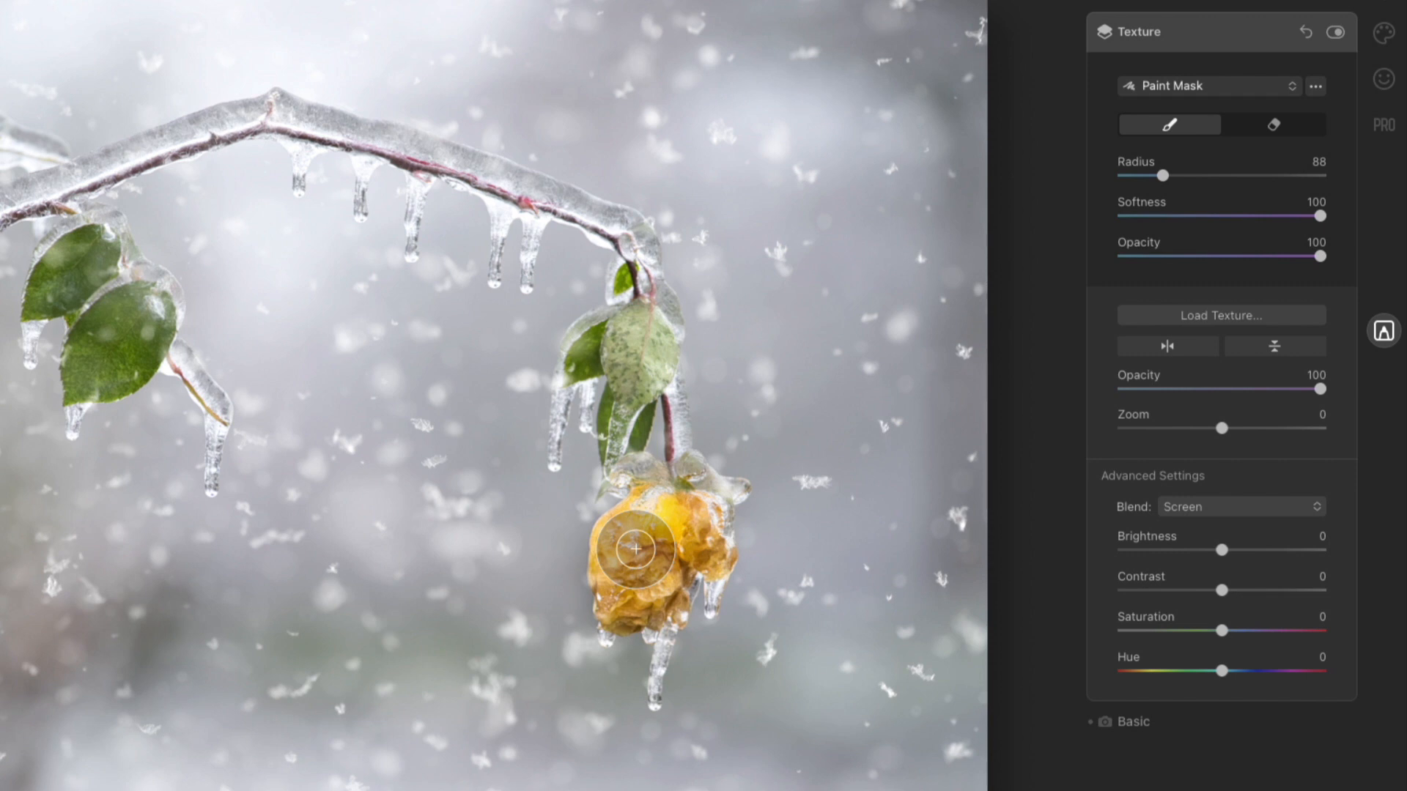
{"action": "key", "text": "alt"}
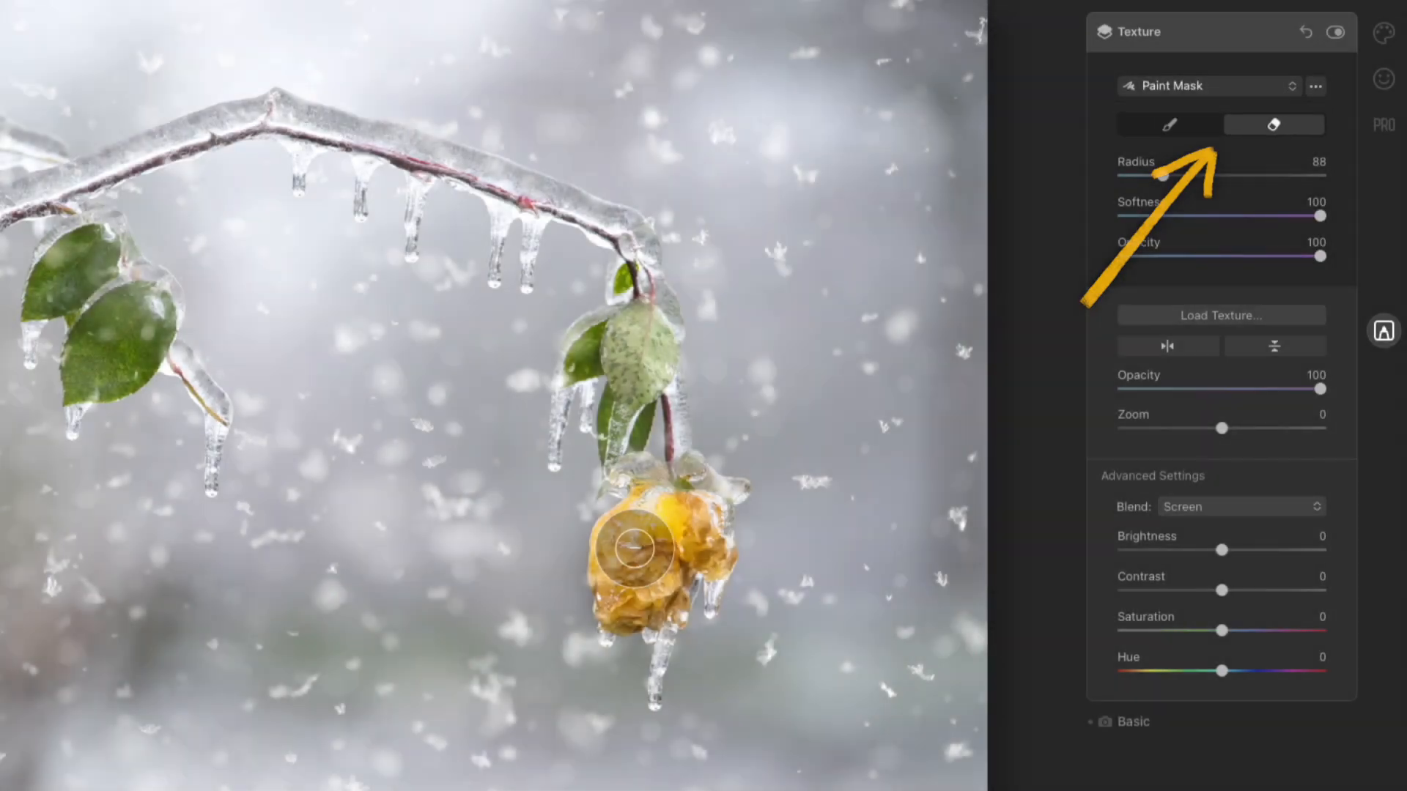
{"action": "mouse_move", "coordinate": [632, 579]}
{"action": "left_mouse_down"}
{"action": "mouse_move", "coordinate": [687, 538]}
{"action": "mouse_move", "coordinate": [668, 523]}
{"action": "mouse_move", "coordinate": [635, 541]}
{"action": "mouse_move", "coordinate": [634, 595]}
{"action": "mouse_move", "coordinate": [699, 537]}
{"action": "mouse_move", "coordinate": [682, 521]}
{"action": "mouse_move", "coordinate": [654, 559]}
{"action": "left_mouse_up"}
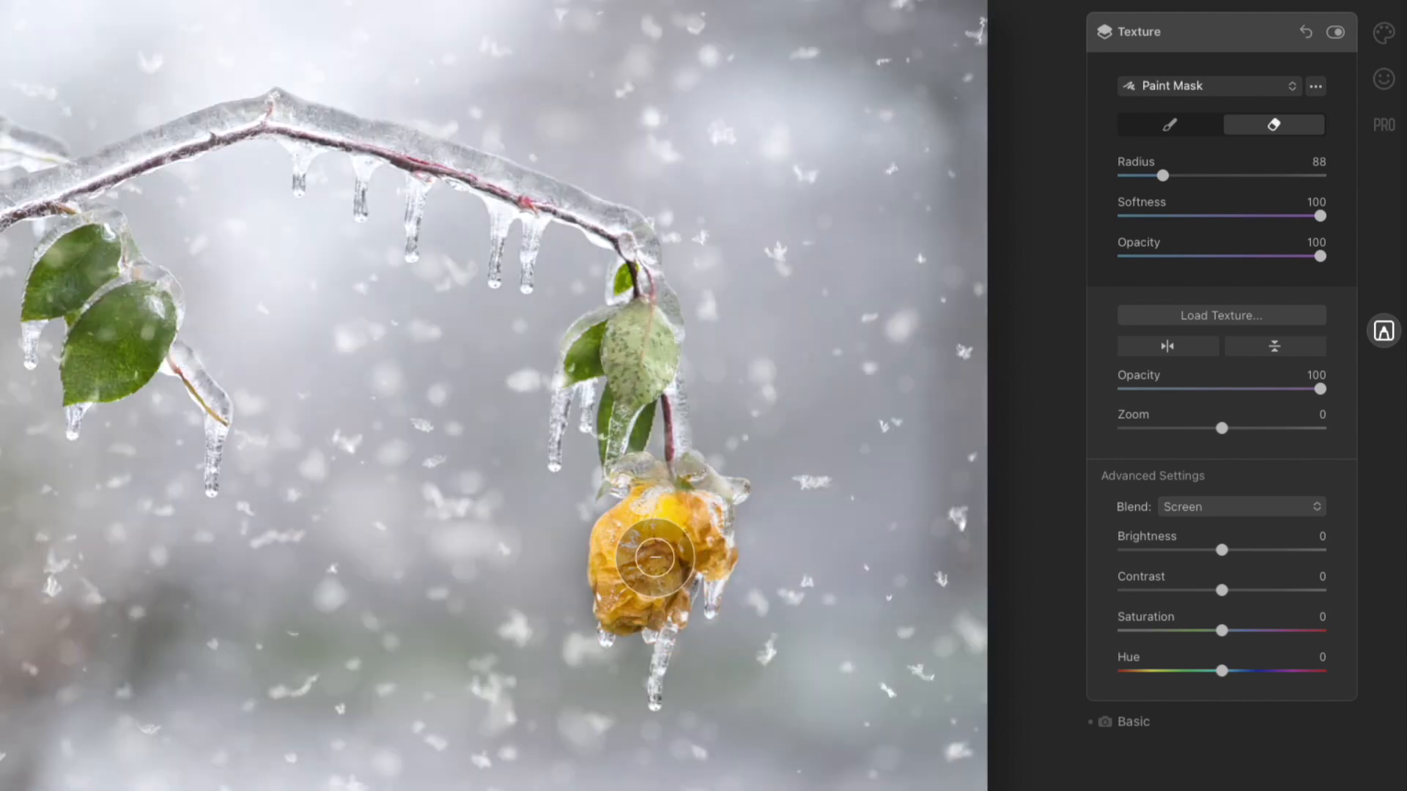
{"action": "left_click", "coordinate": [1334, 33]}
{"action": "left_click", "coordinate": [1334, 33]}
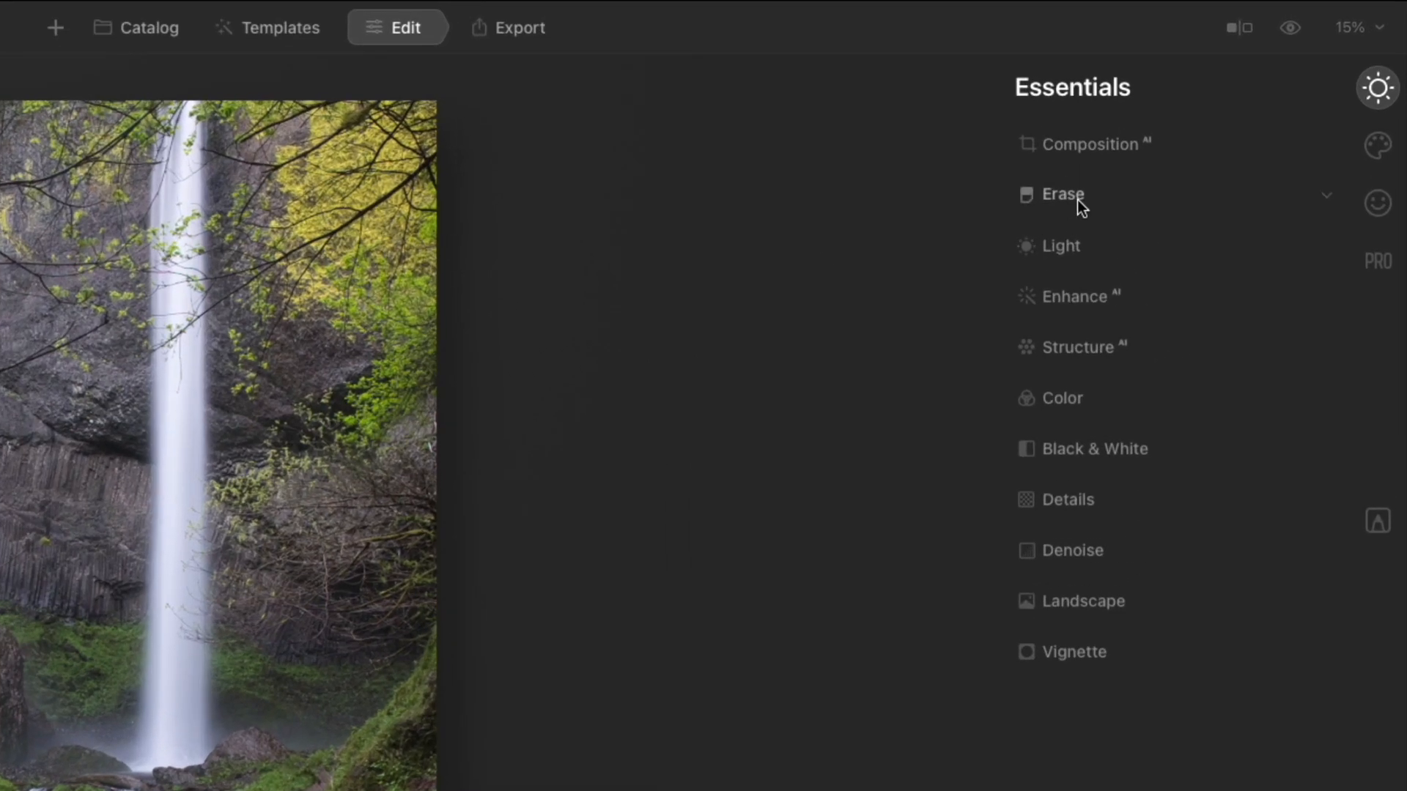
- Open Erase on the waterfall photo, zoom into the trail and erase the hikers with a 56 brush radius, repeating on leftover traces
{"action": "left_click", "coordinate": [1077, 199]}
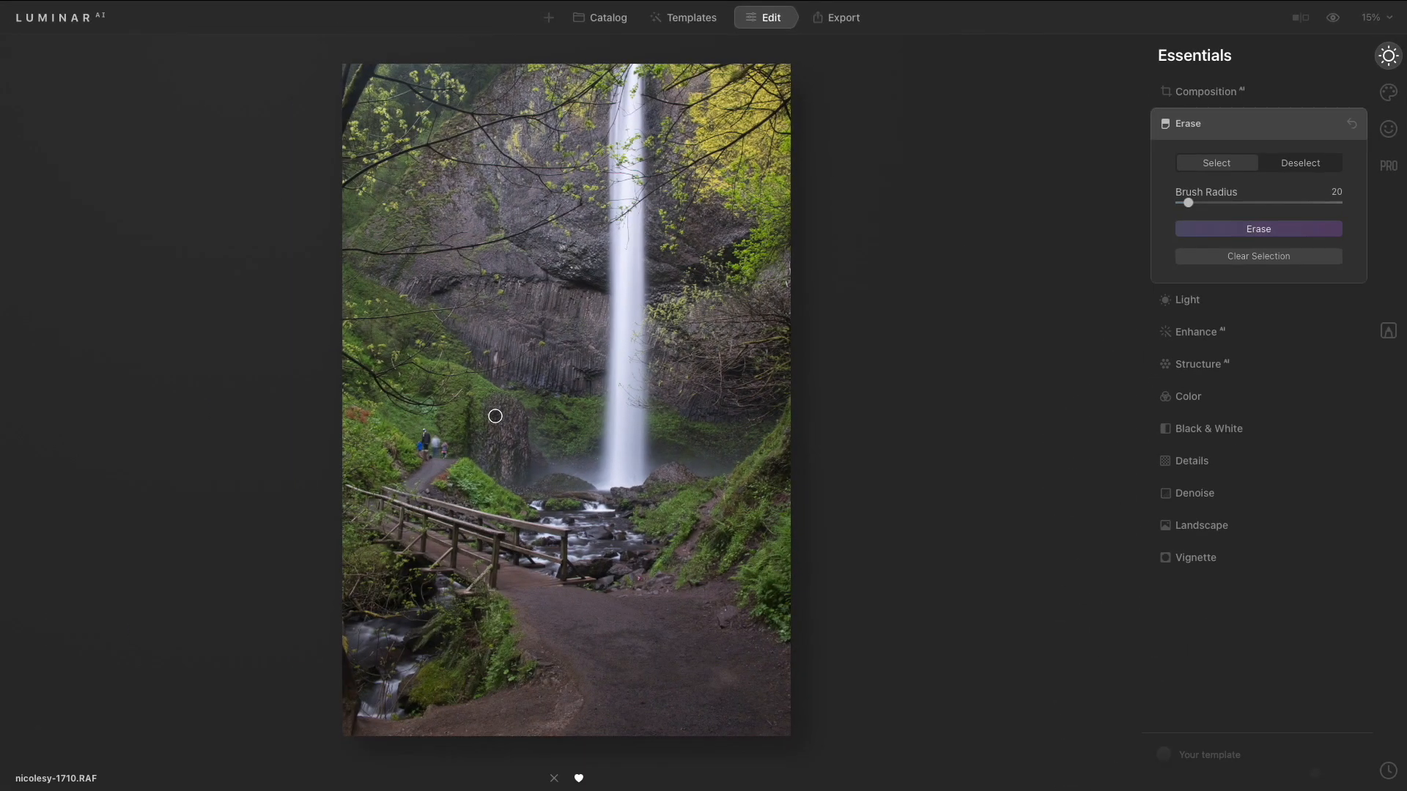
{"action": "key", "text": "super+equal"}
{"action": "key", "text": "super+equal"}
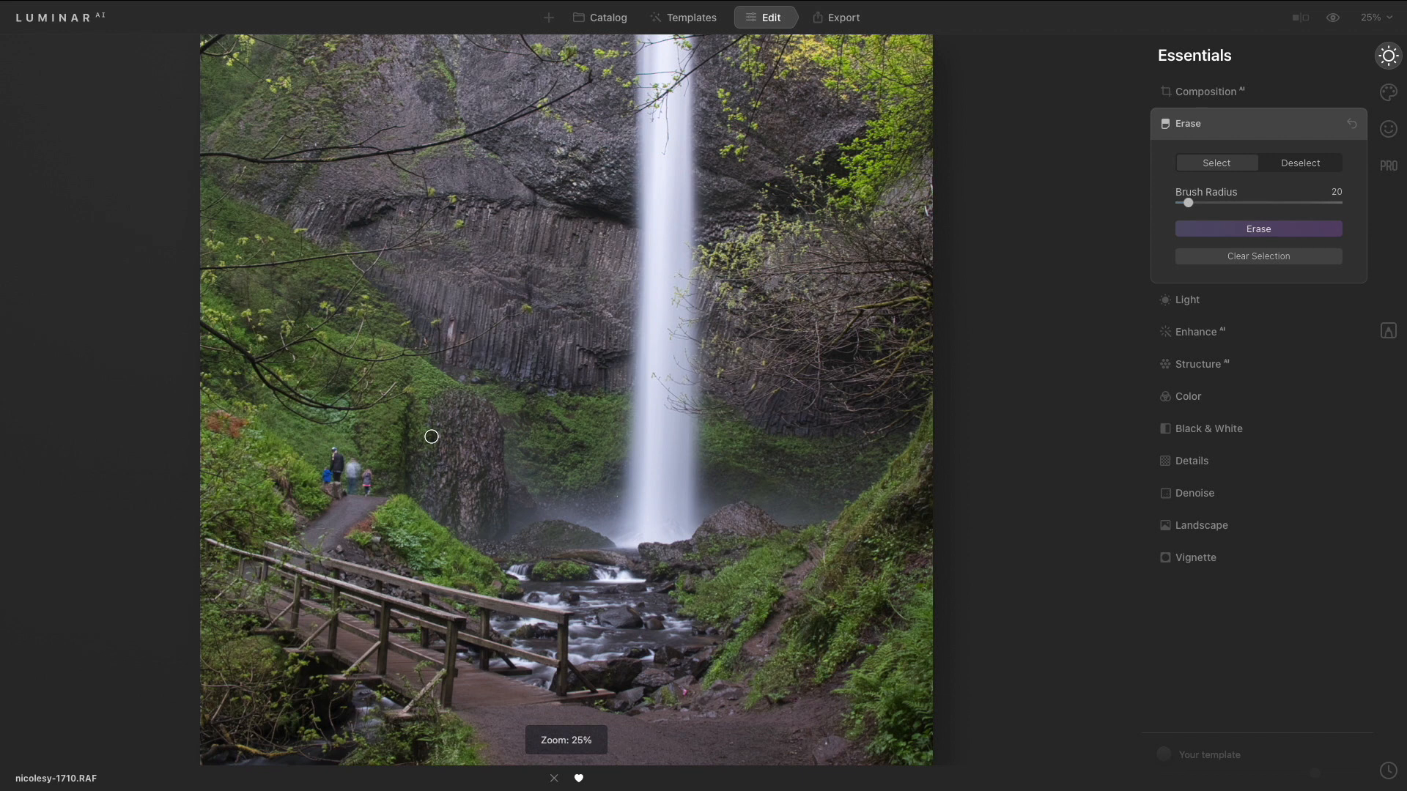
{"action": "scroll", "coordinate": [432, 437], "scroll_direction": "up", "scroll_amount": 5}
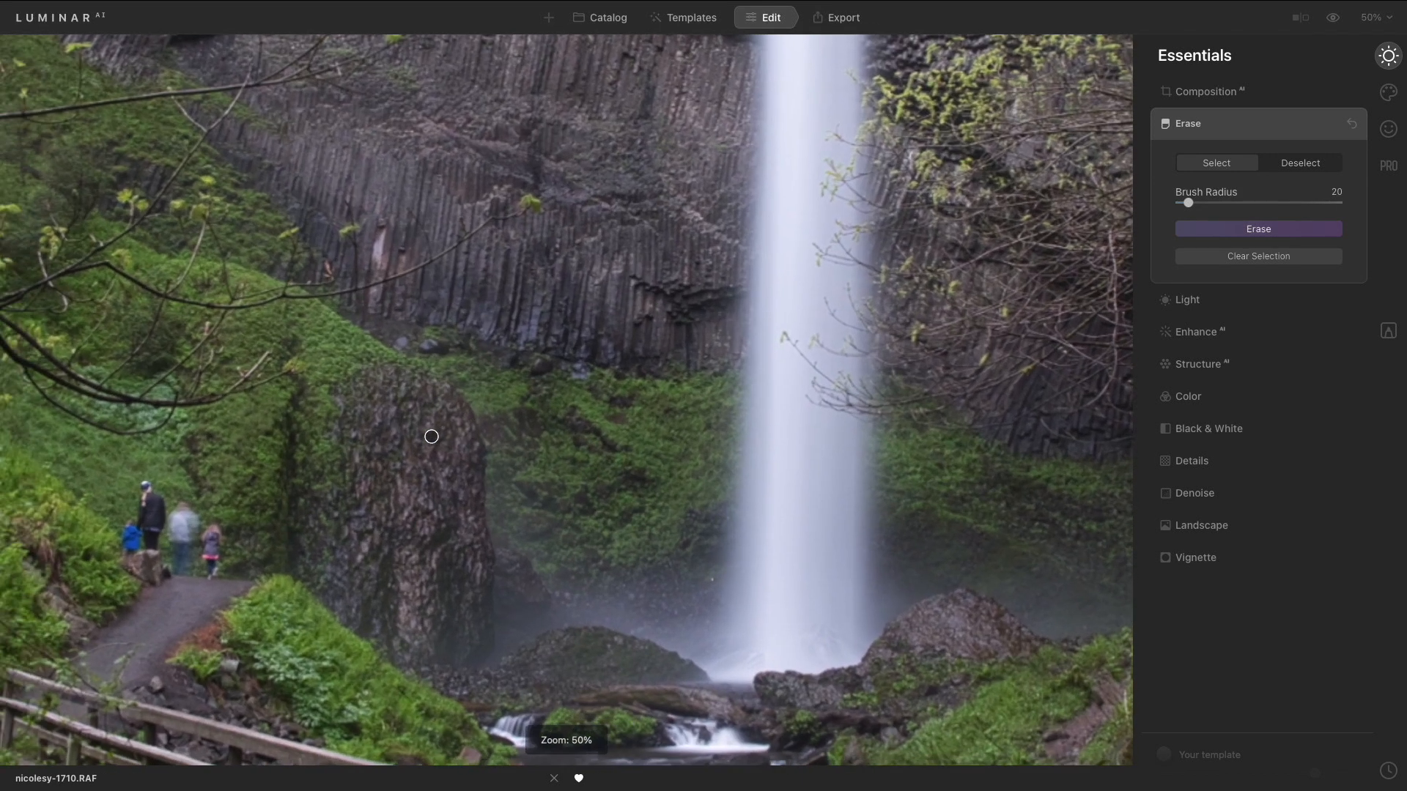
{"action": "scroll", "coordinate": [432, 437], "scroll_direction": "down", "scroll_amount": 3}
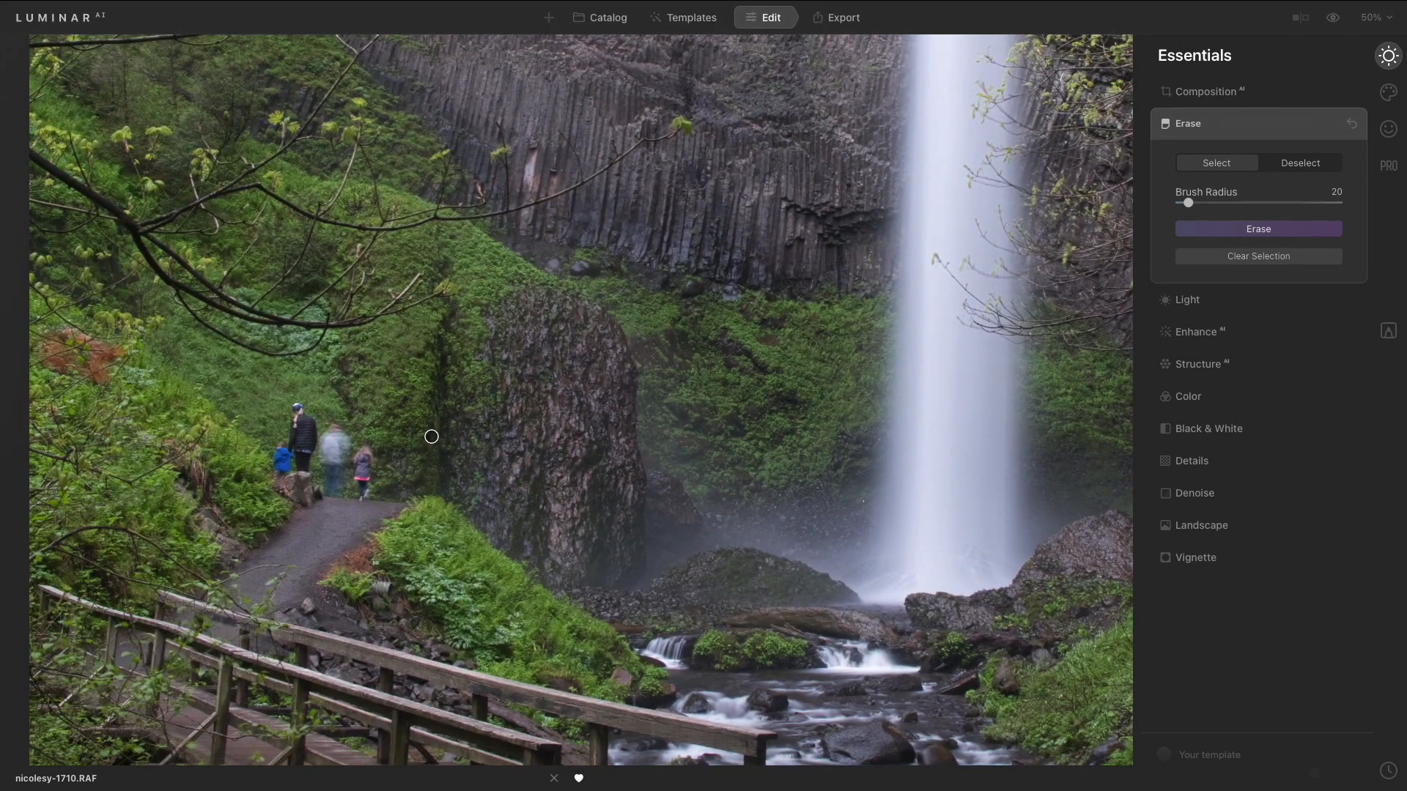
{"action": "key", "text": "bracketright"}
{"action": "key", "text": "bracketright"}
{"action": "key", "text": "bracketright"}
{"action": "key", "text": "bracketright"}
{"action": "key", "text": "bracketright"}
{"action": "key", "text": "bracketright"}
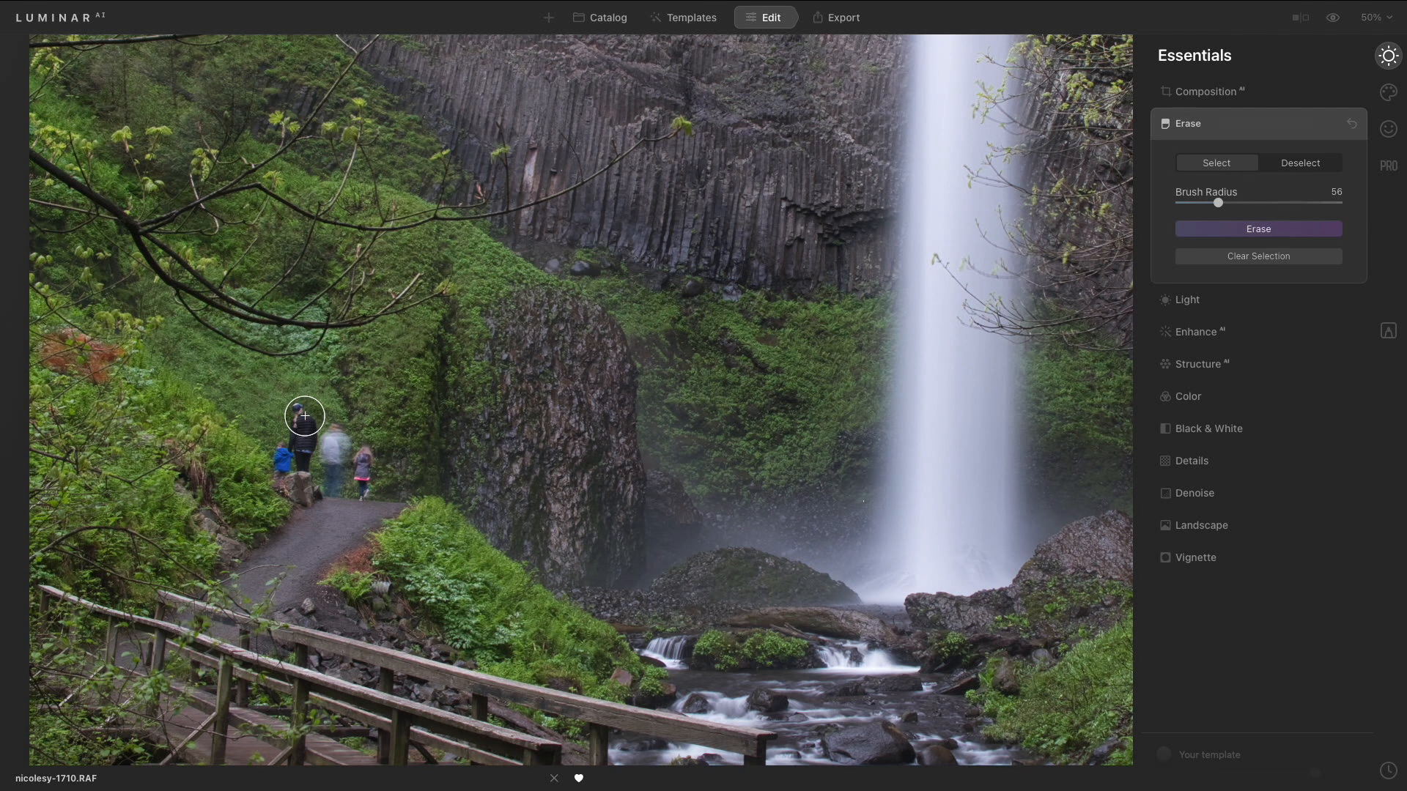
{"action": "mouse_move", "coordinate": [304, 416]}
{"action": "left_mouse_down"}
{"action": "mouse_move", "coordinate": [281, 456]}
{"action": "mouse_move", "coordinate": [336, 450]}
{"action": "mouse_move", "coordinate": [335, 482]}
{"action": "mouse_move", "coordinate": [365, 484]}
{"action": "mouse_move", "coordinate": [364, 455]}
{"action": "left_mouse_up"}
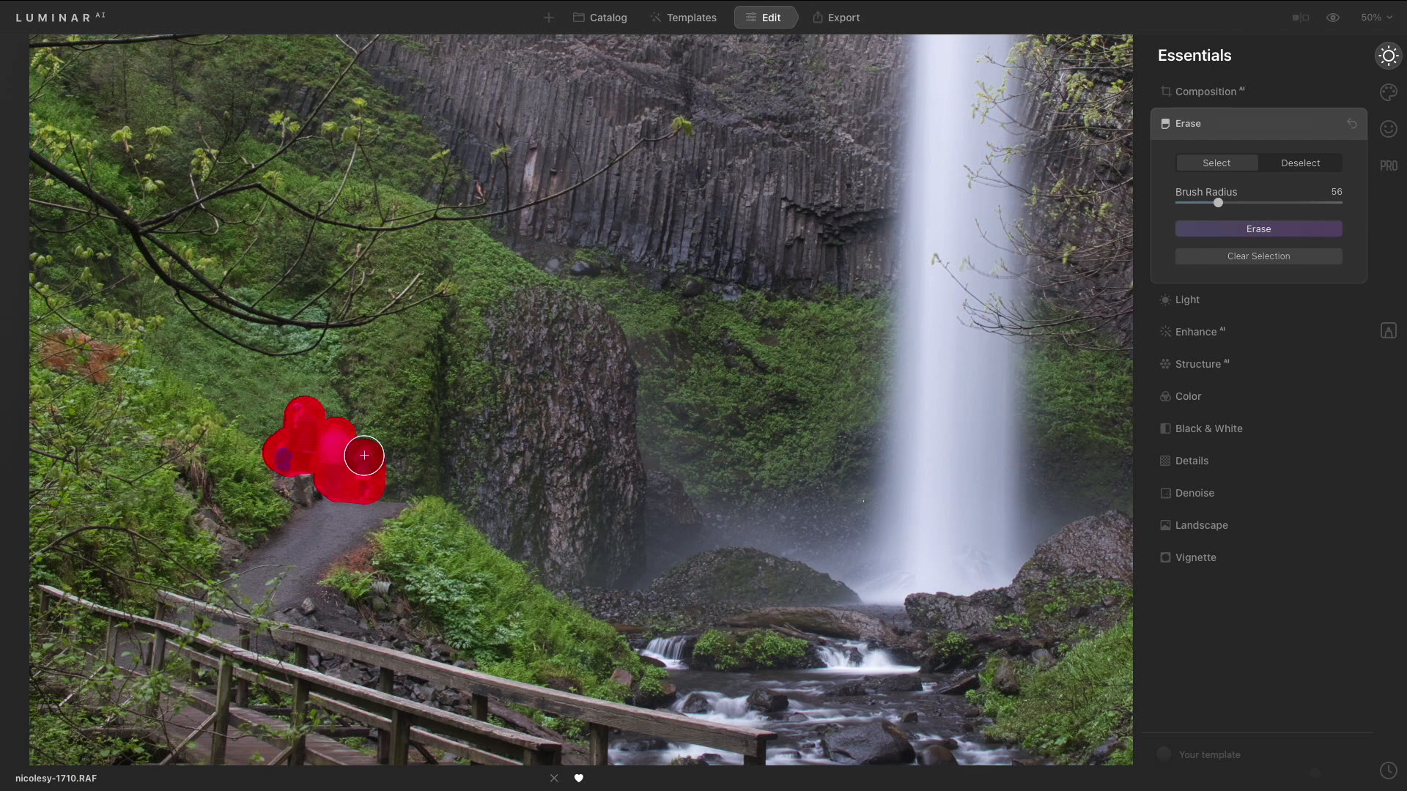
{"action": "left_click", "coordinate": [1248, 229]}
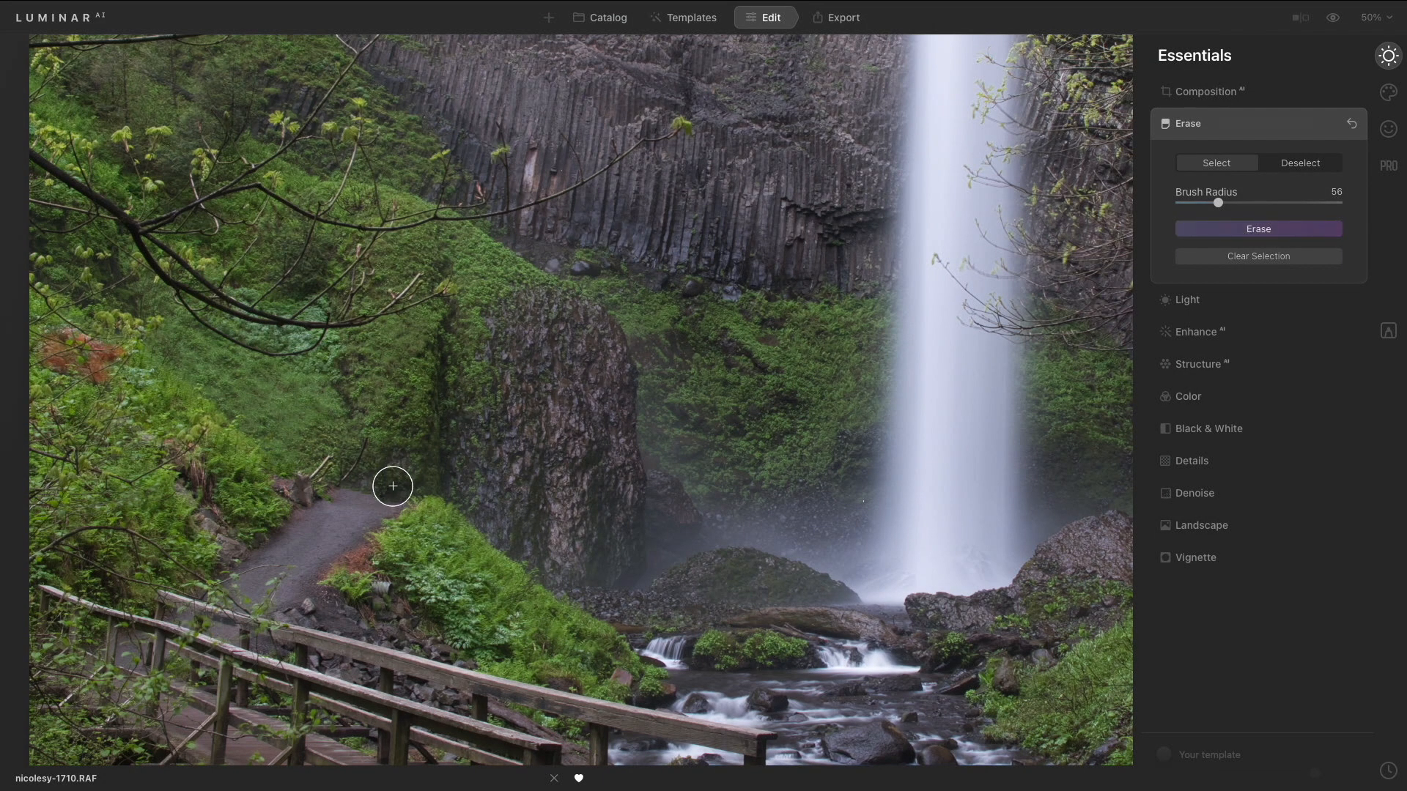
{"action": "mouse_move", "coordinate": [400, 487]}
{"action": "left_mouse_down"}
{"action": "mouse_move", "coordinate": [310, 480]}
{"action": "mouse_move", "coordinate": [344, 473]}
{"action": "mouse_move", "coordinate": [370, 443]}
{"action": "left_mouse_up"}
{"action": "left_click", "coordinate": [1260, 233]}
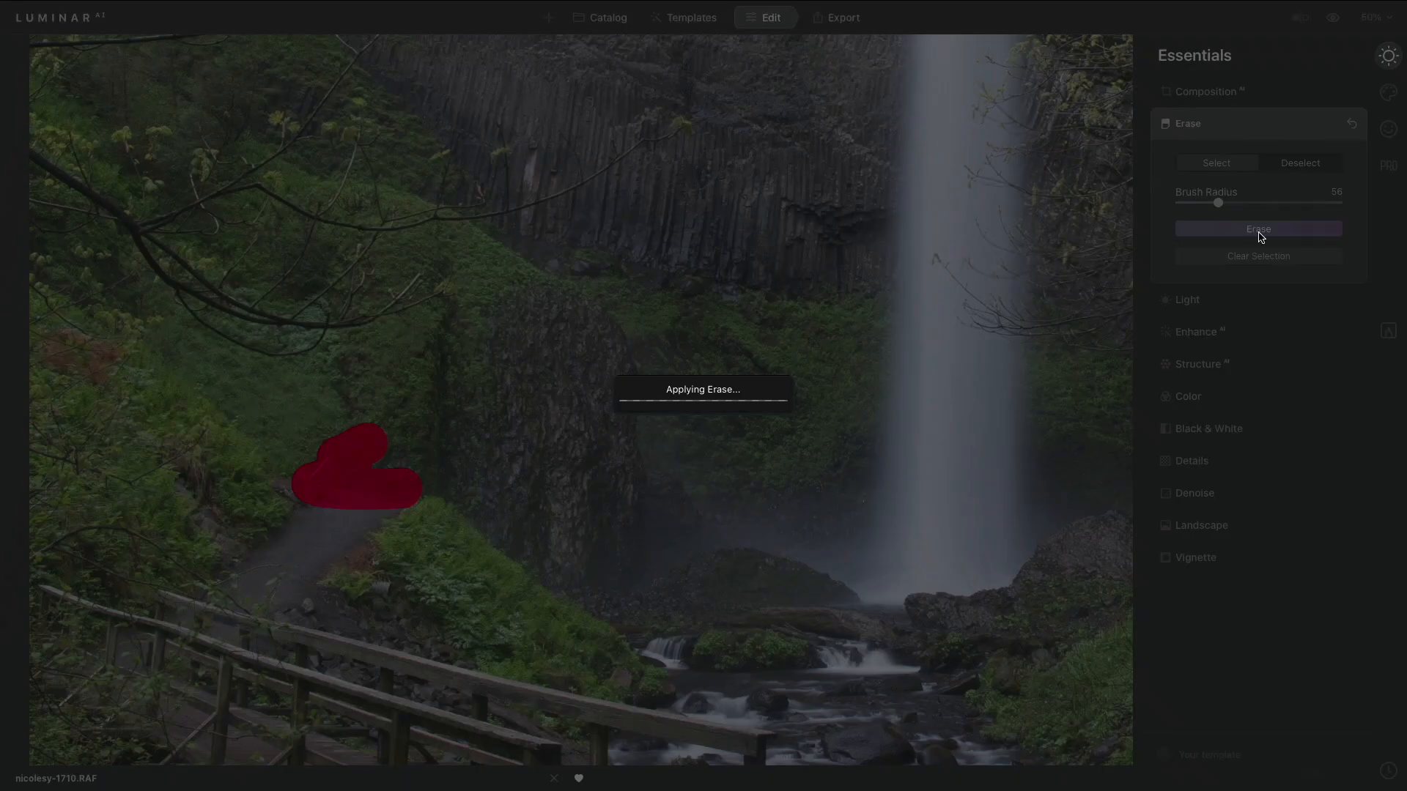